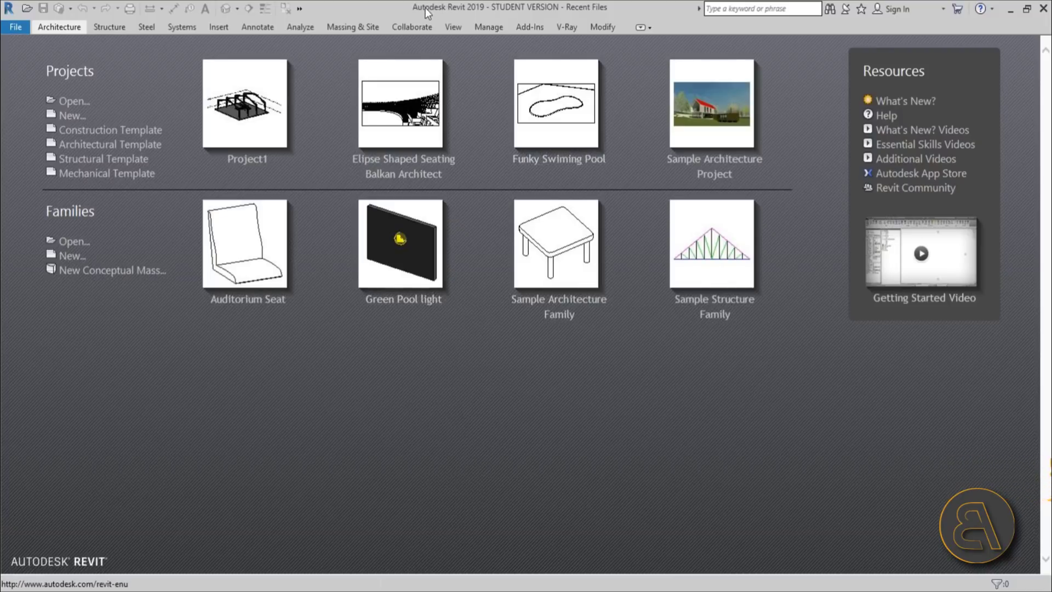
# Look at the metal building truss and Single_Prop_Plane_782 family files on the desktop.
pyautogui.moveTo(419, 8); pyautogui.dragTo(492, 35)
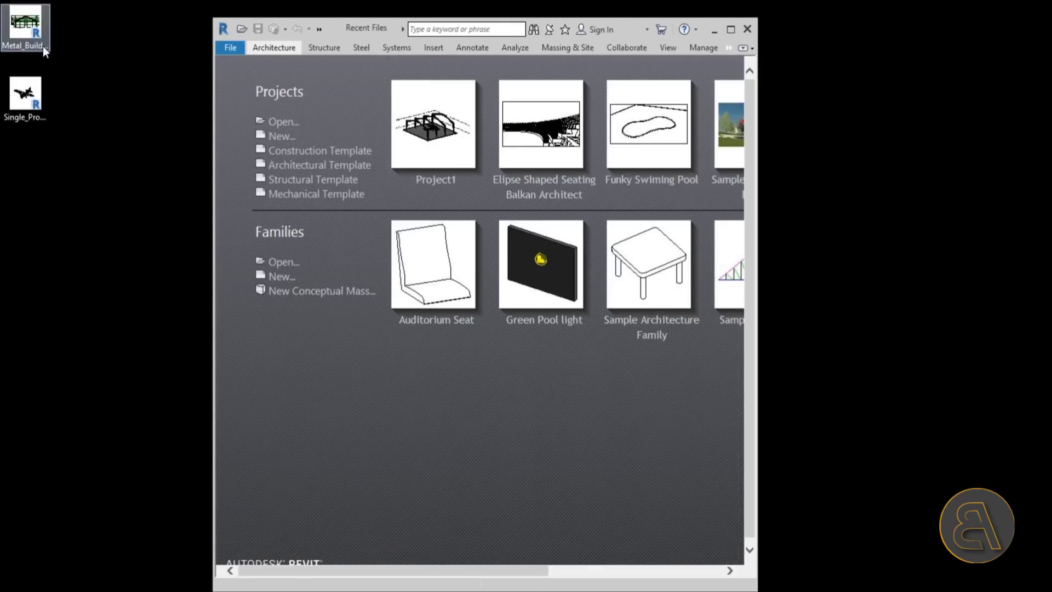
pyautogui.click(29, 121)
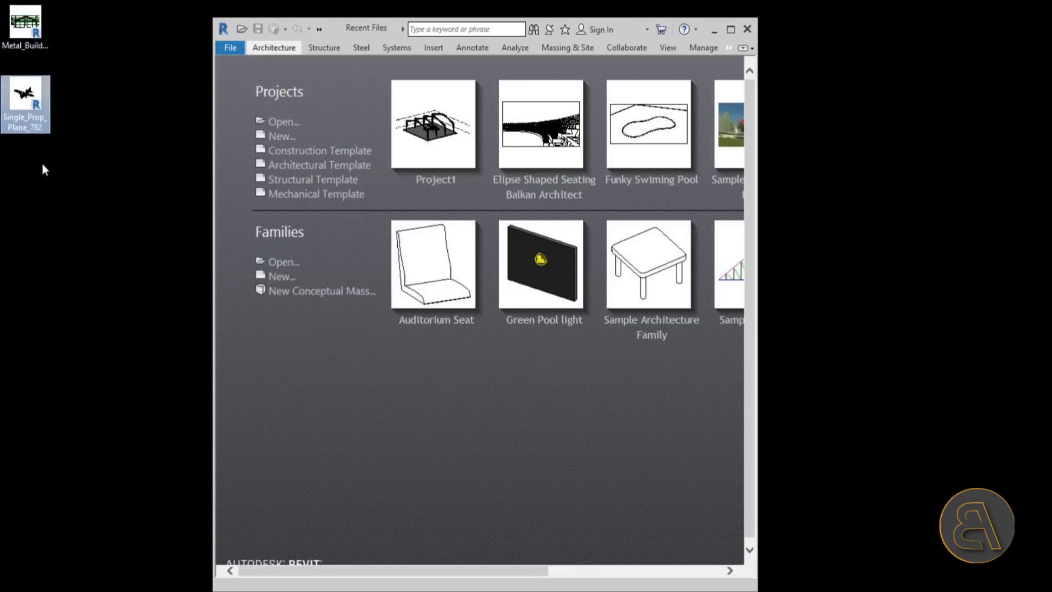
pyautogui.click(61, 192)
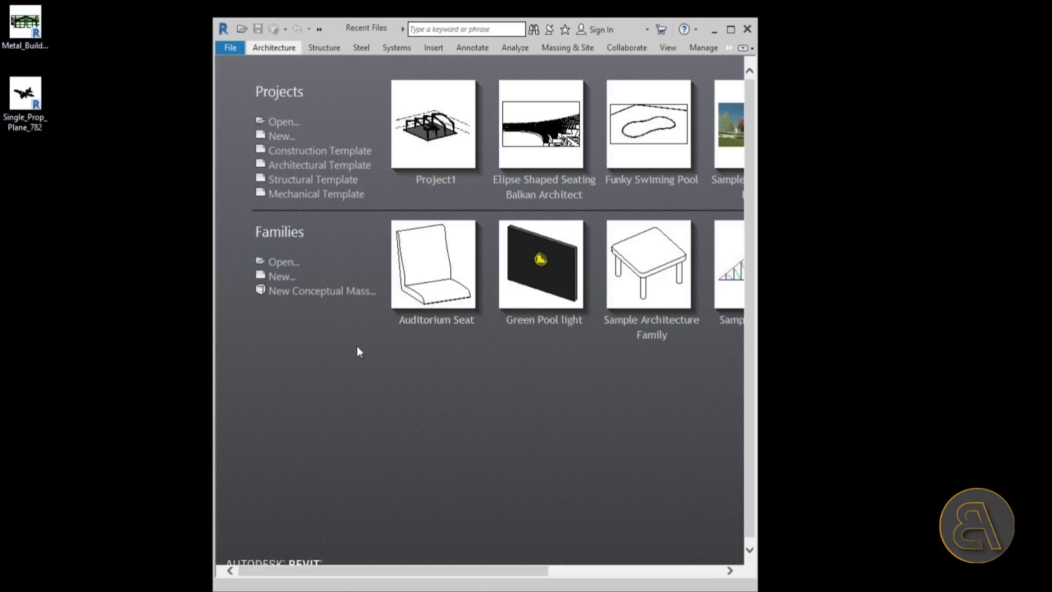
pyautogui.click(730, 30)
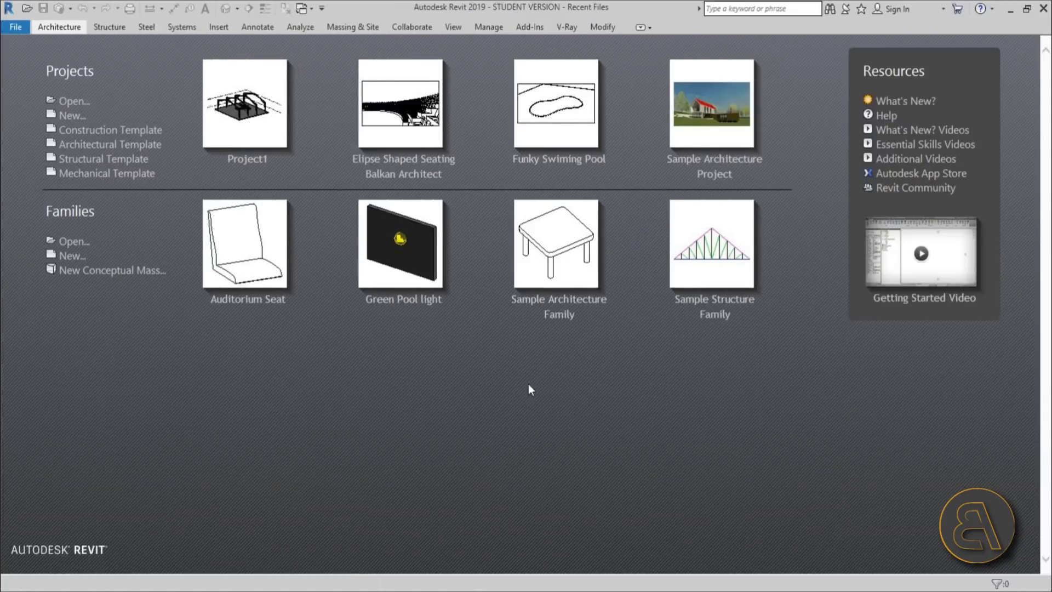
# Start a project from the Architectural Template and load the Single_Prop_Plane_782 family from the desktop.
pyautogui.click(93, 145)
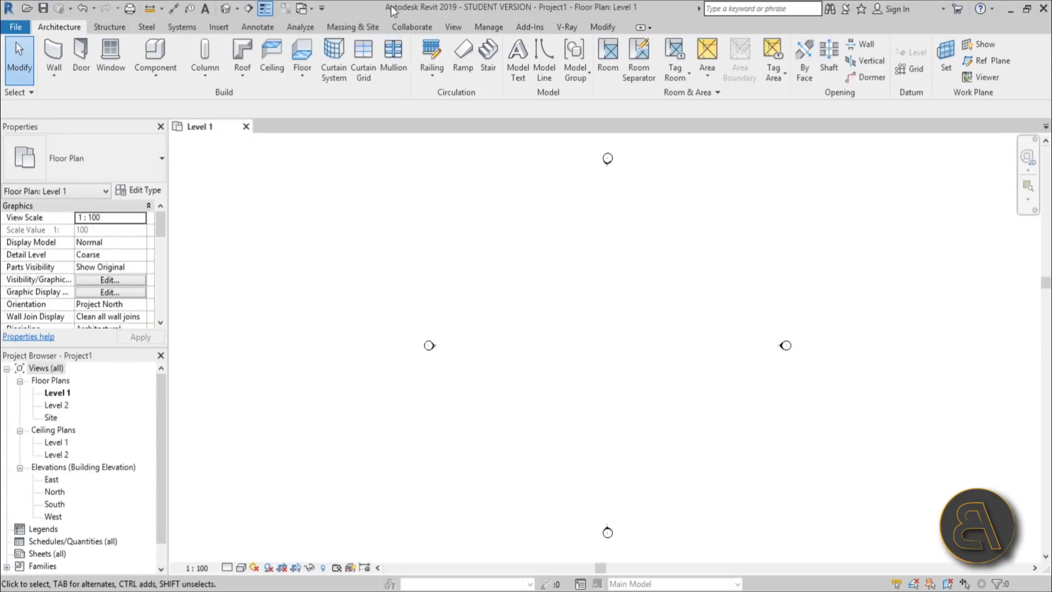
pyautogui.click(220, 28)
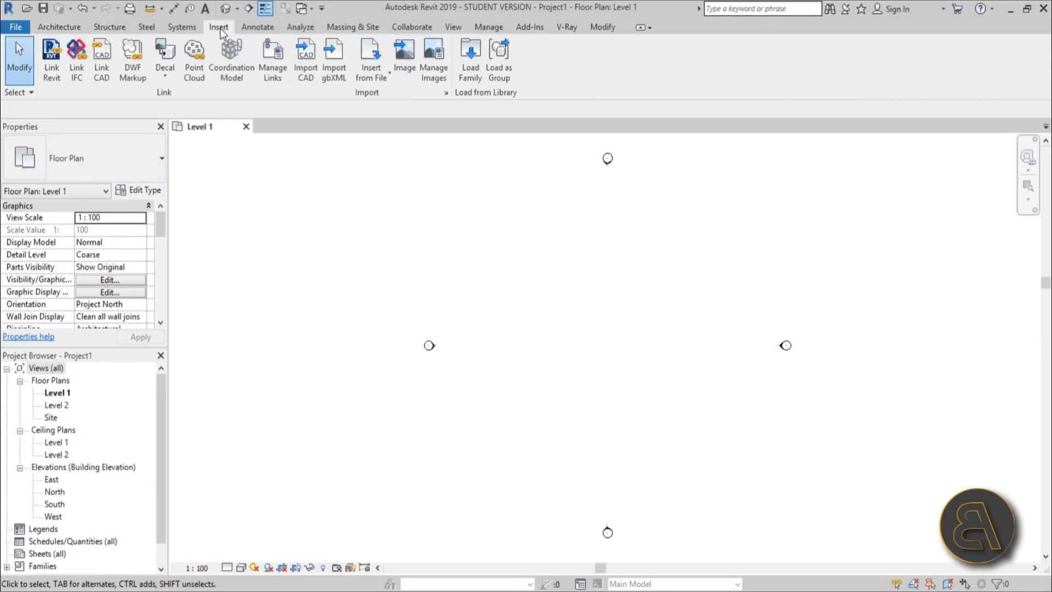
pyautogui.click(470, 57)
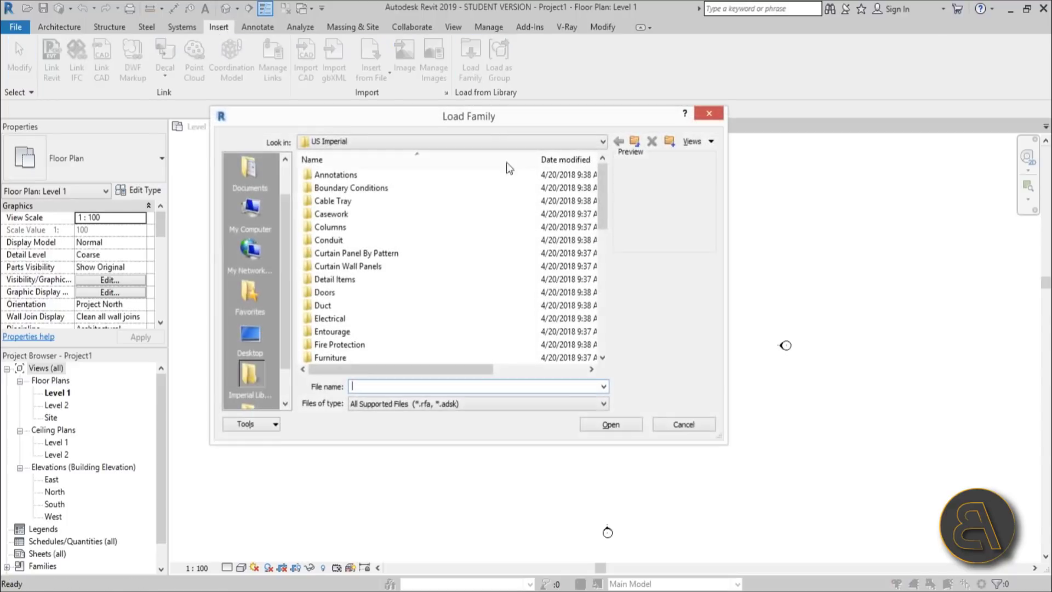
pyautogui.click(250, 337)
pyautogui.click(366, 241)
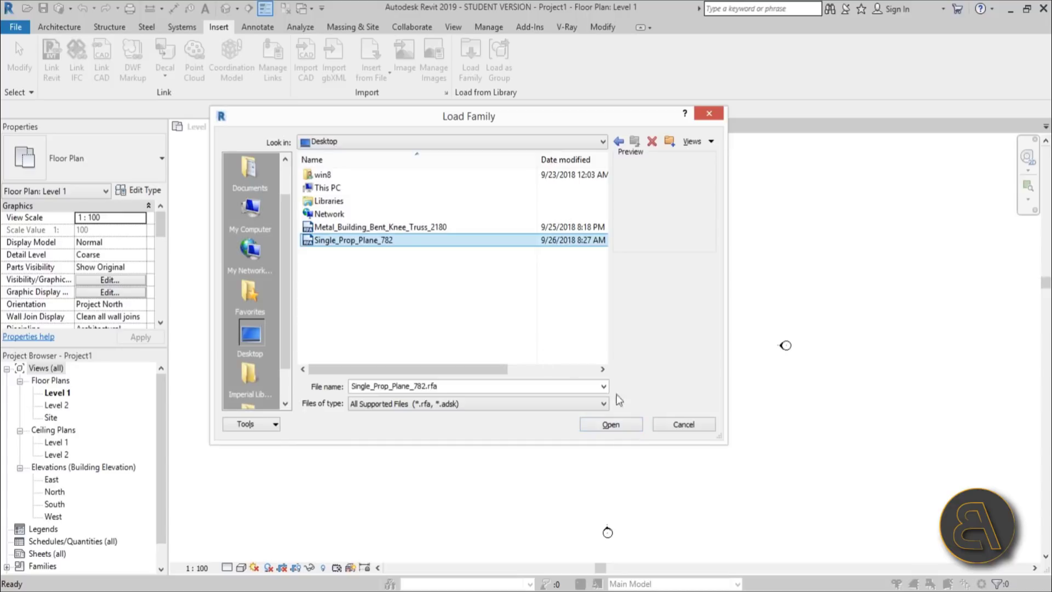
pyautogui.click(621, 431)
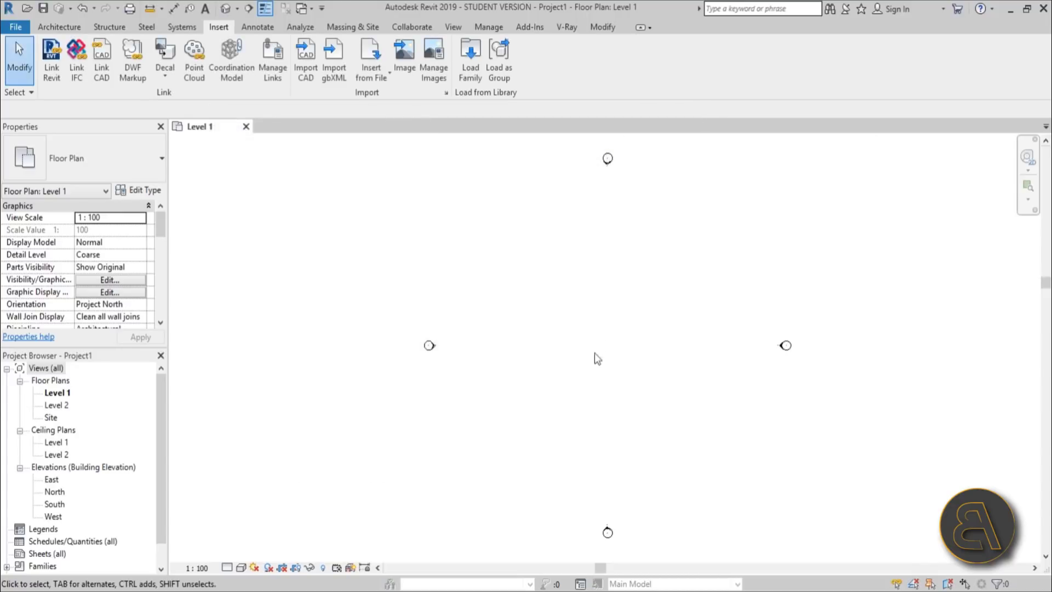
# Place one Single_Prop_Plane_782 component on Level 1 midway between the elevation markers, rotated so its nose faces south.
pyautogui.click(63, 27)
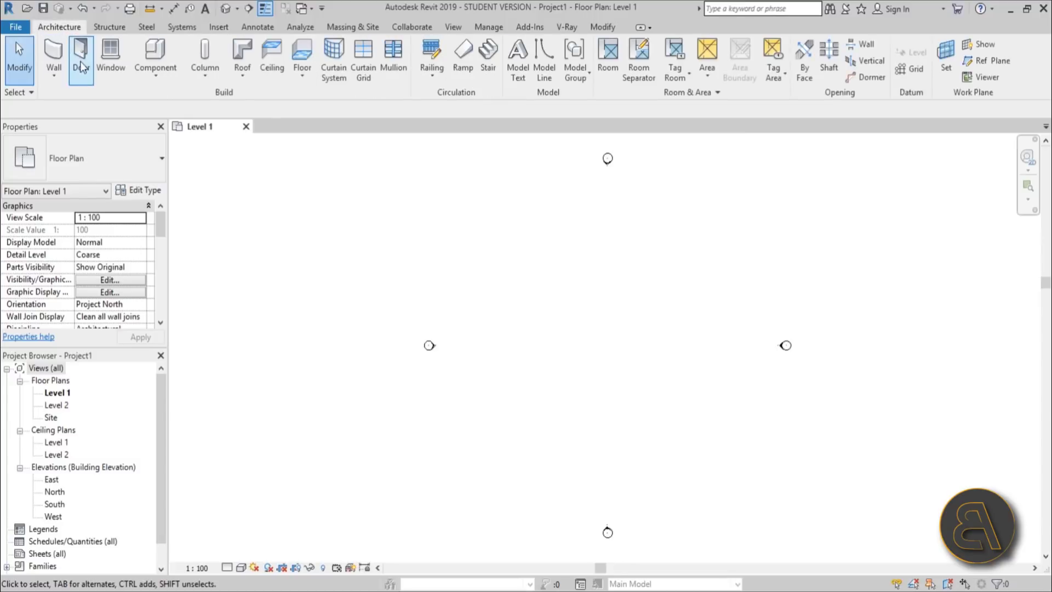
pyautogui.click(154, 56)
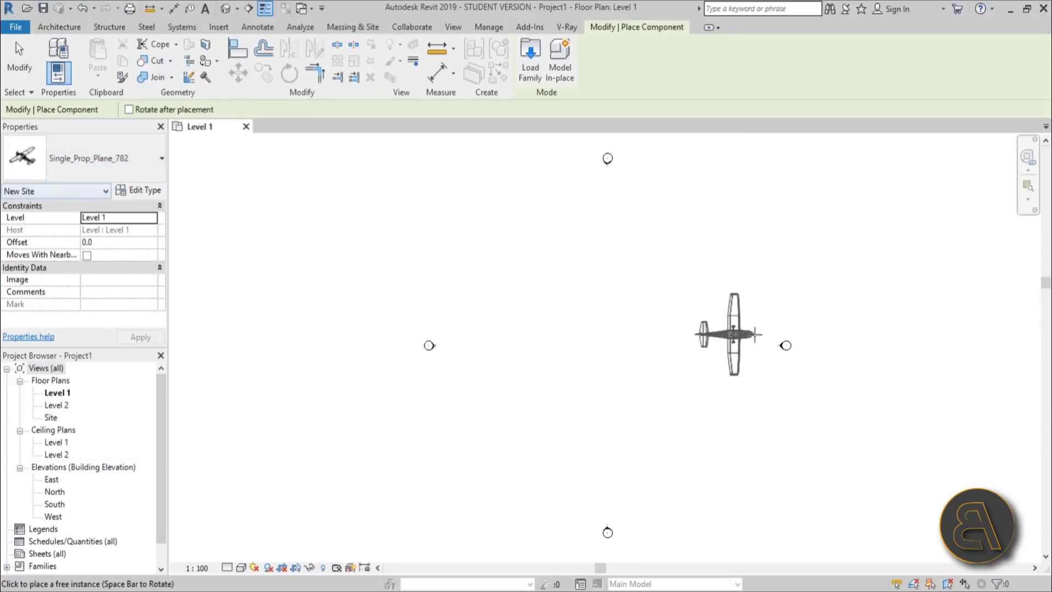
pyautogui.scroll(3, 632, 367)
pyautogui.scroll(-1, 576, 348)
pyautogui.press('space')
pyautogui.press('space')
pyautogui.press('space')
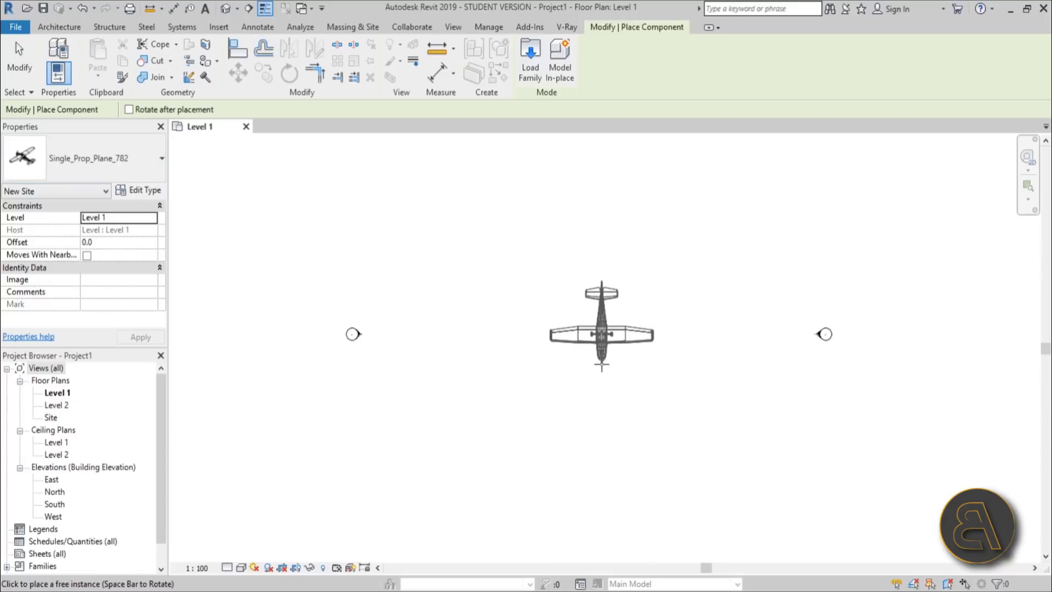
pyautogui.click(598, 371)
pyautogui.scroll(-2, 740, 430)
pyautogui.scroll(3, 597, 416)
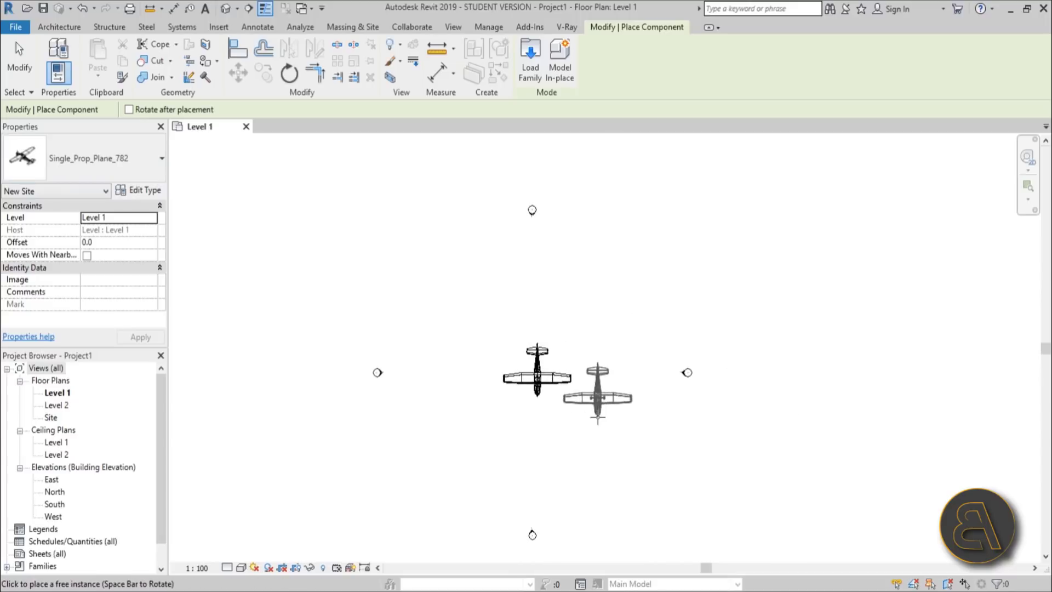
pyautogui.press('Escape')
pyautogui.click(502, 356)
pyautogui.moveTo(502, 356); pyautogui.dragTo(503, 372, button='middle')
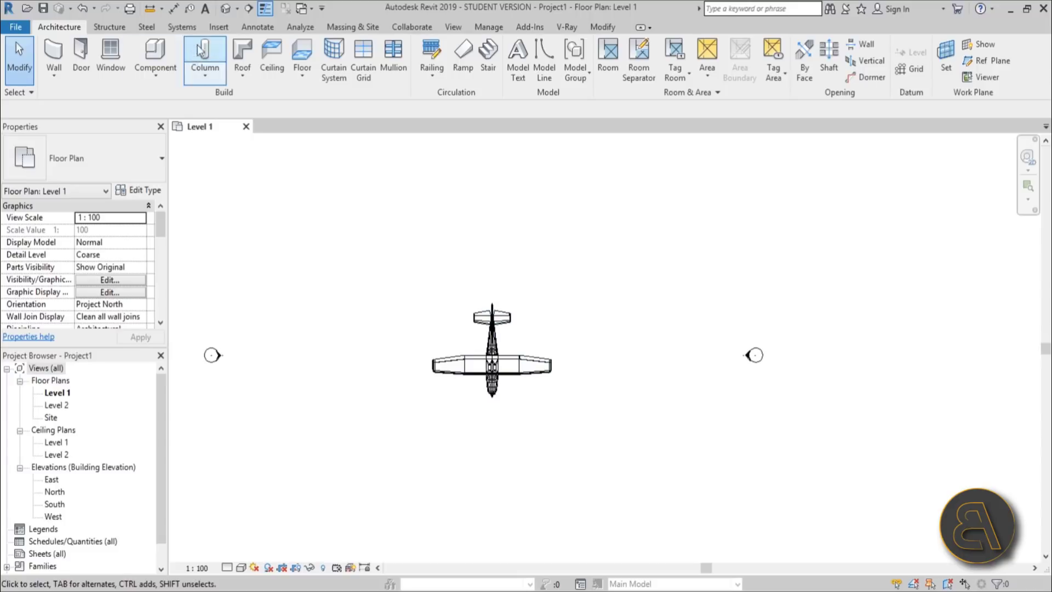
# Load the Metal_Building_Bent_Knee_Truss_2180 family from the desktop.
pyautogui.click(220, 27)
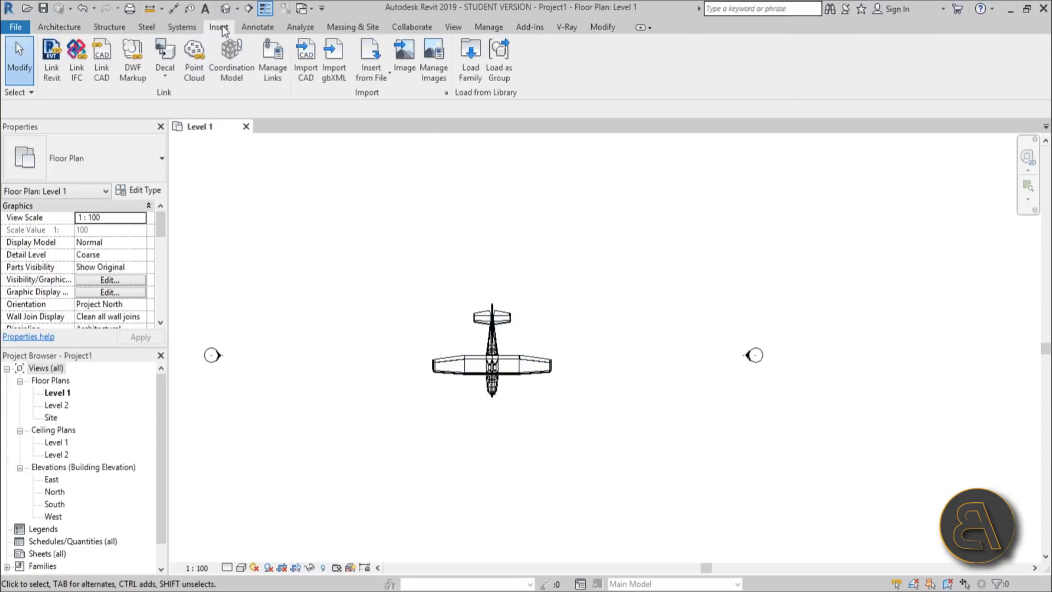
pyautogui.click(472, 81)
pyautogui.click(368, 230)
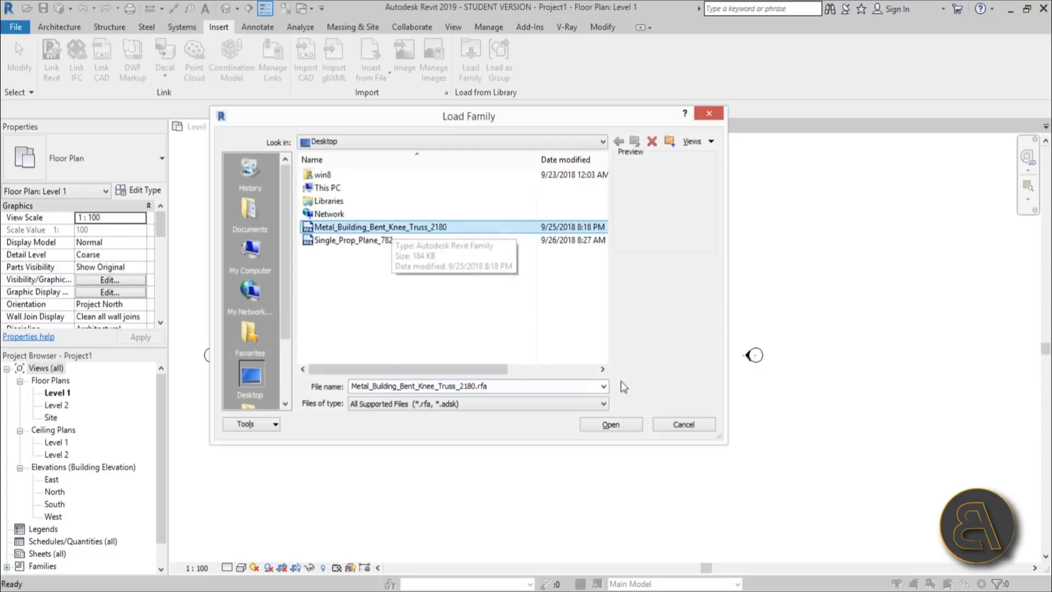
pyautogui.click(608, 425)
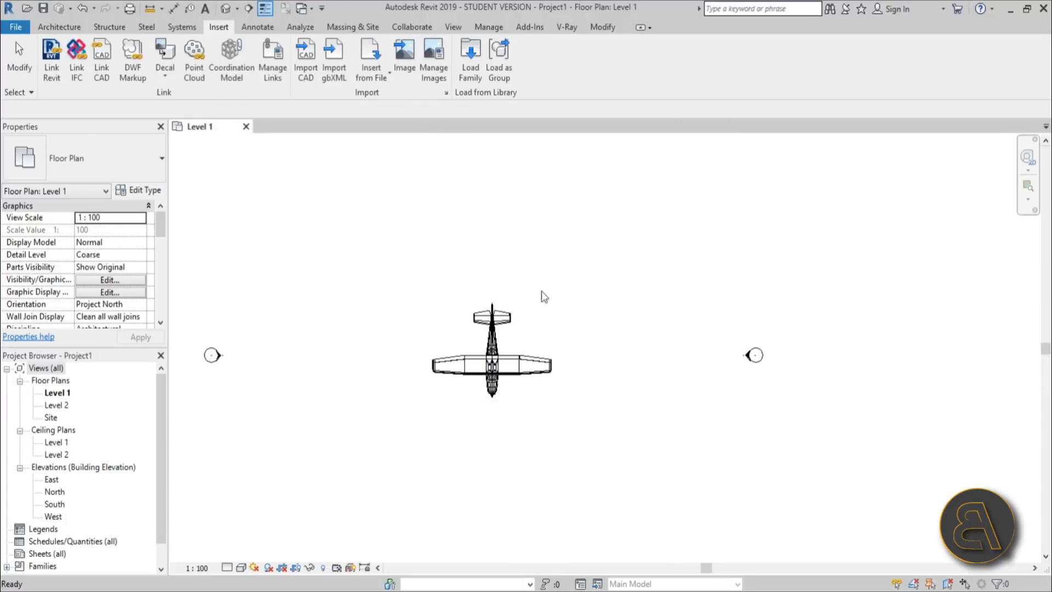
# Place one 76'-0"w 3-12p Metal_Building_Bent_Knee_Truss_2180 as a beam centred just ahead of the plane's nose and check it in 3D.
pyautogui.click(109, 27)
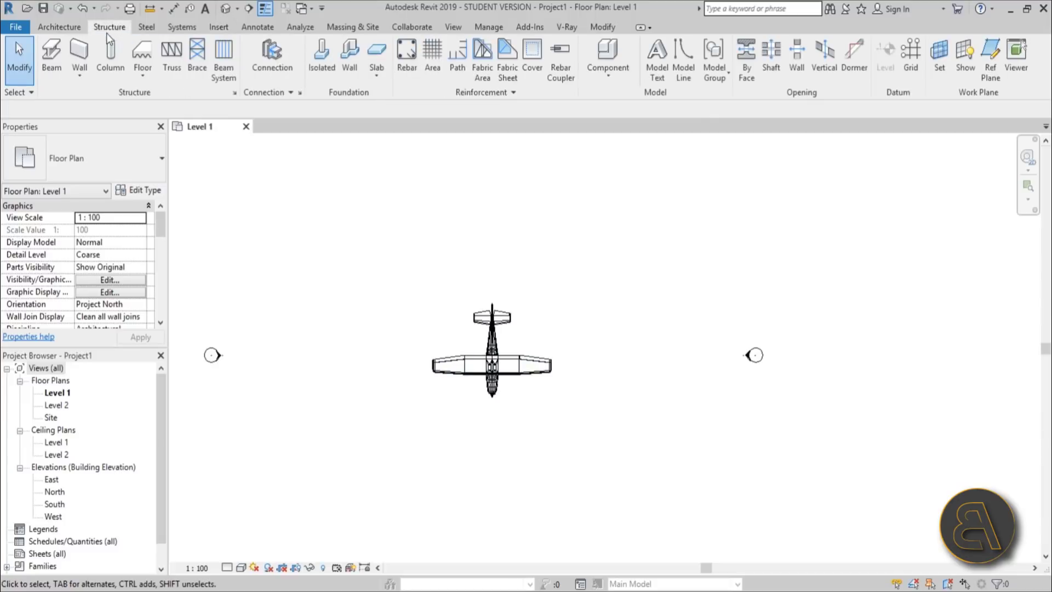
pyautogui.click(174, 64)
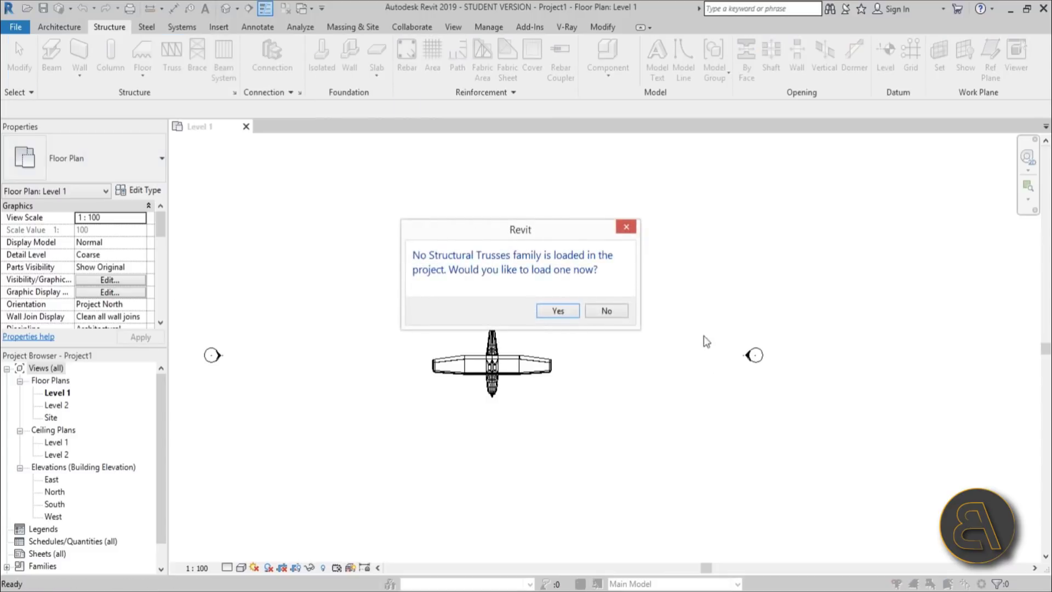
pyautogui.click(627, 226)
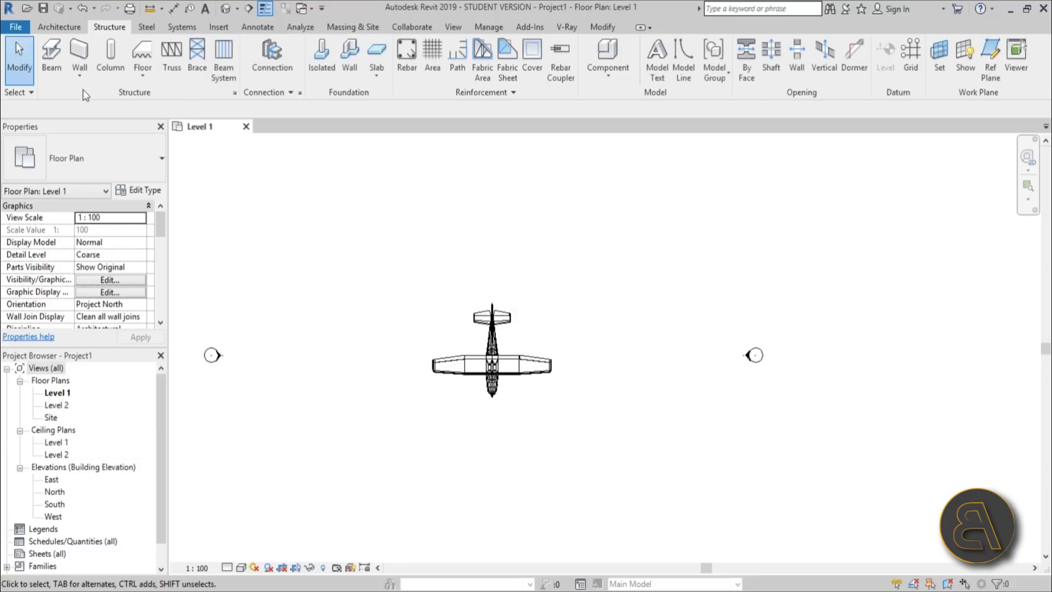
pyautogui.click(58, 64)
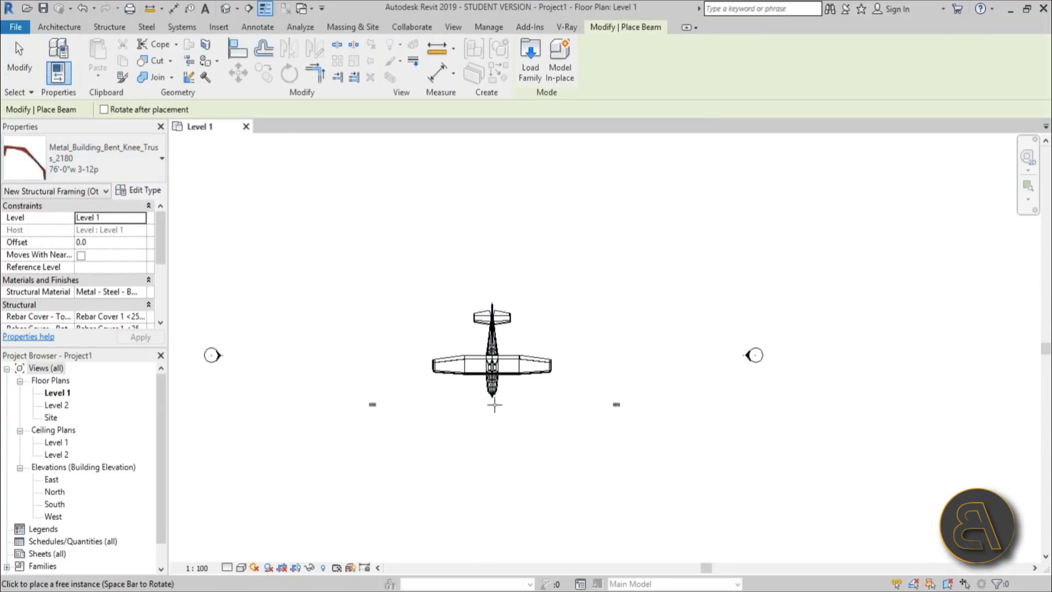
pyautogui.click(494, 433)
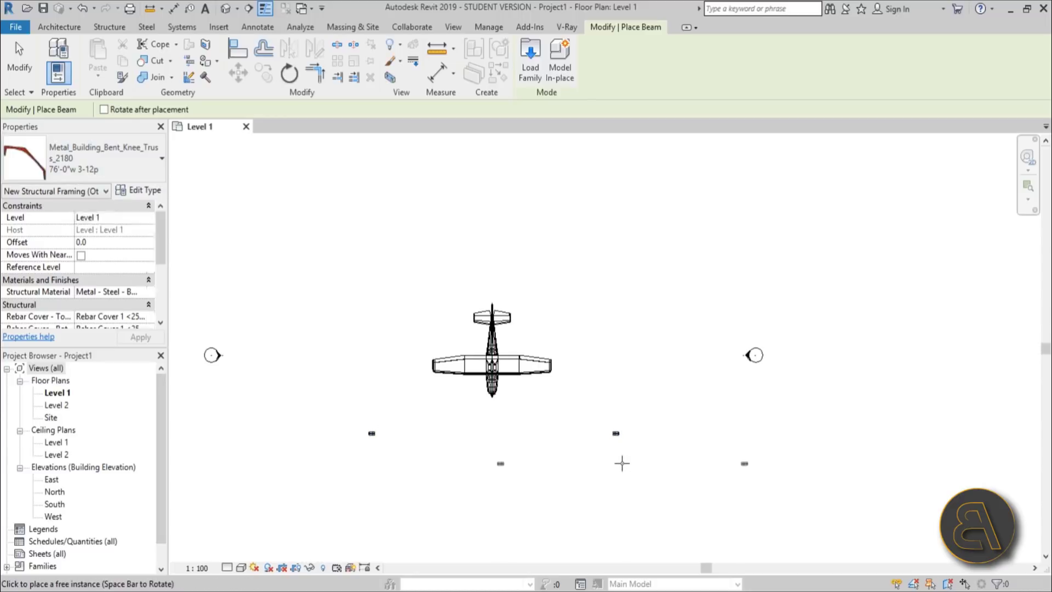
pyautogui.press('Escape')
pyautogui.click(617, 443)
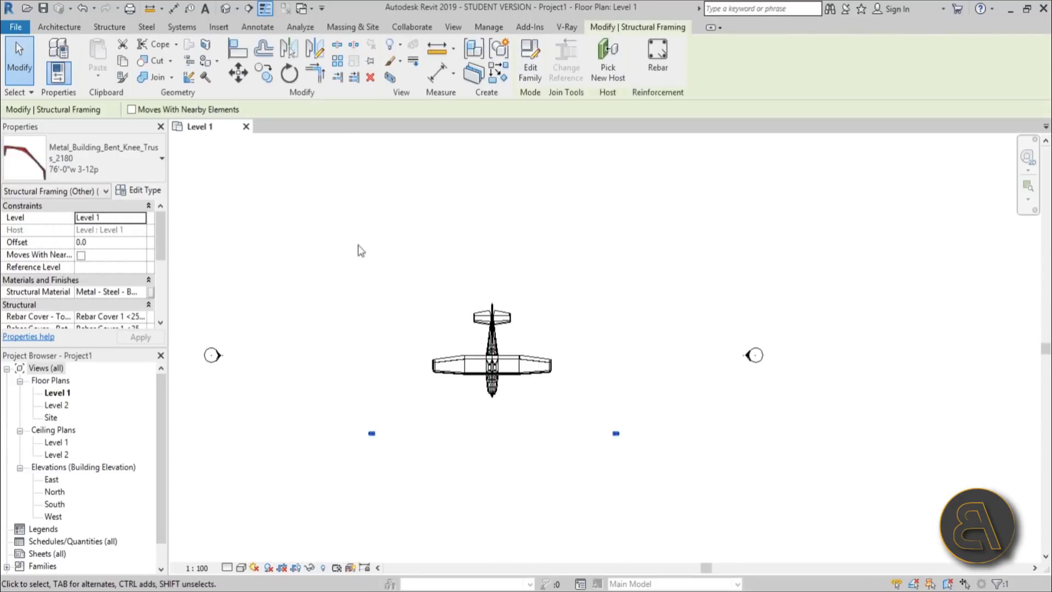
pyautogui.click(225, 8)
pyautogui.keyDown('shift'); pyautogui.moveTo(685, 329); pyautogui.dragTo(858, 363, button='middle'); pyautogui.keyUp('shift')
# In the Level 1 plan, array the truss linearly to 4 ungrouped copies, with the last one straight north beyond the plane's tail.
pyautogui.doubleClick(57, 392)
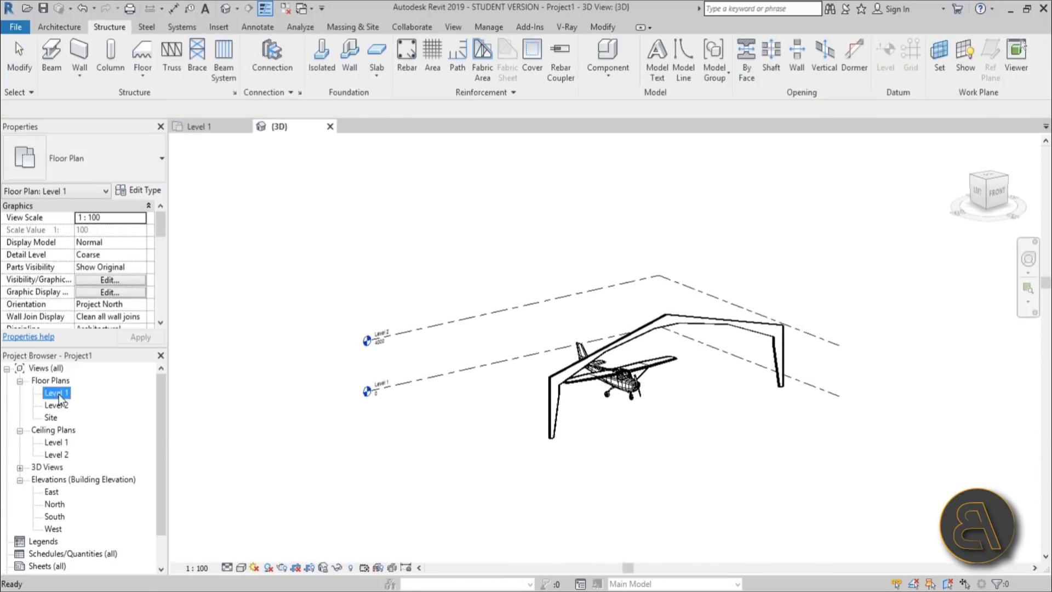
pyautogui.click(372, 434)
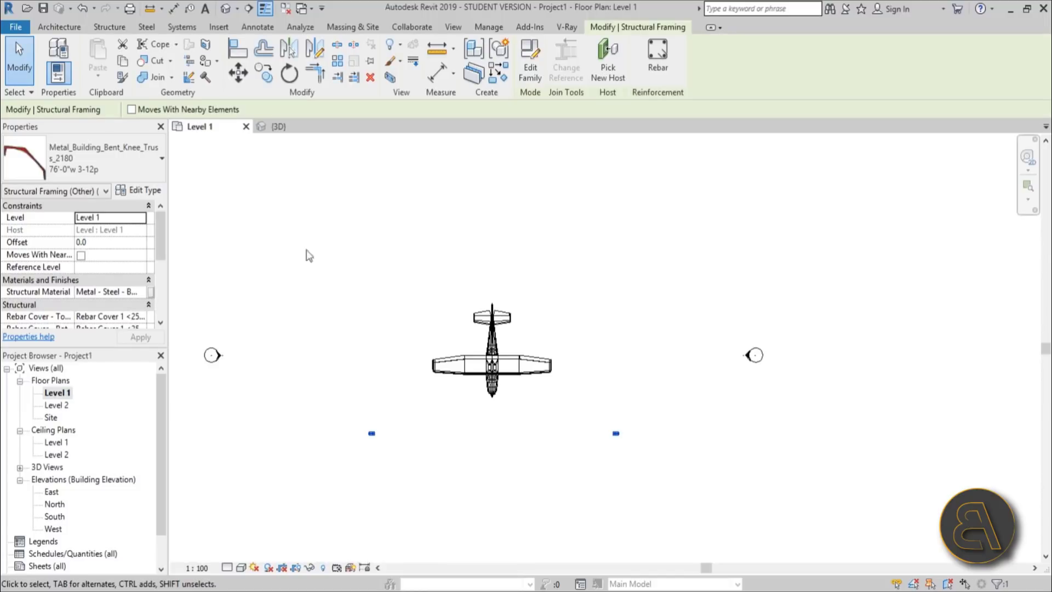
pyautogui.click(336, 62)
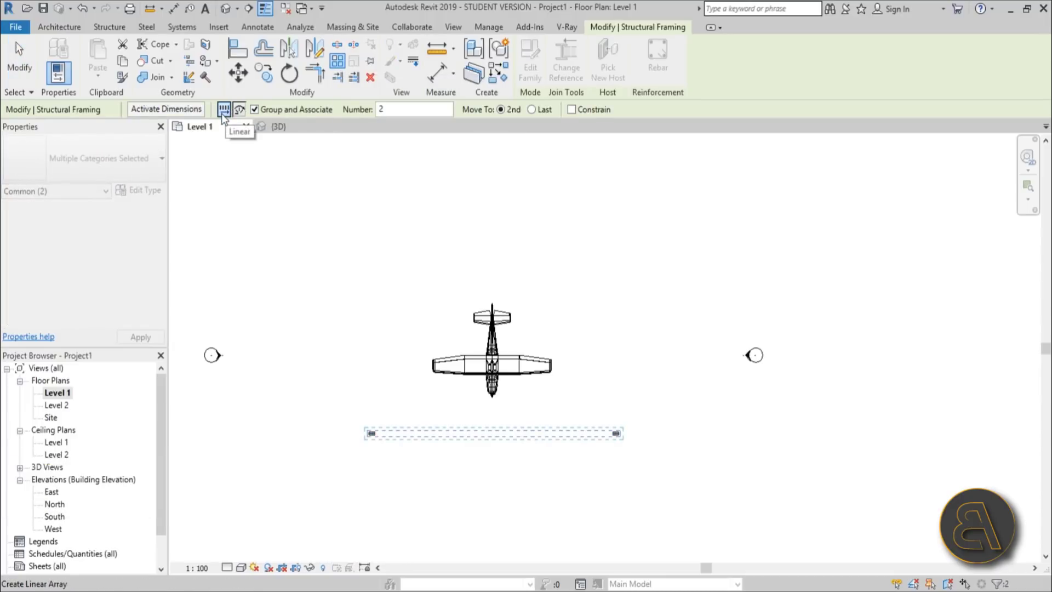
pyautogui.click(254, 110)
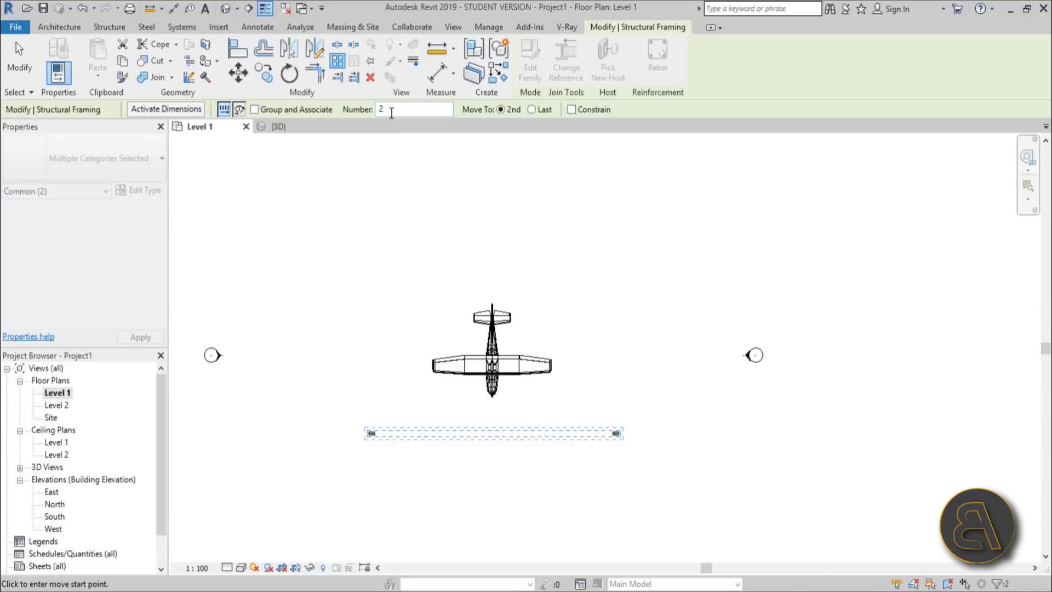
pyautogui.write('4')
pyautogui.click(531, 110)
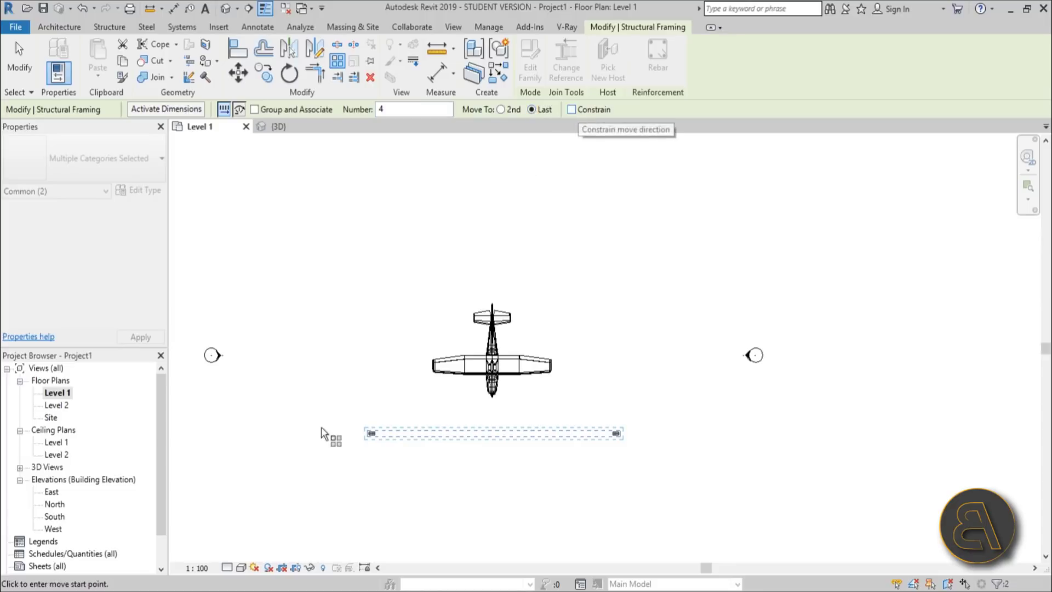
pyautogui.click(492, 434)
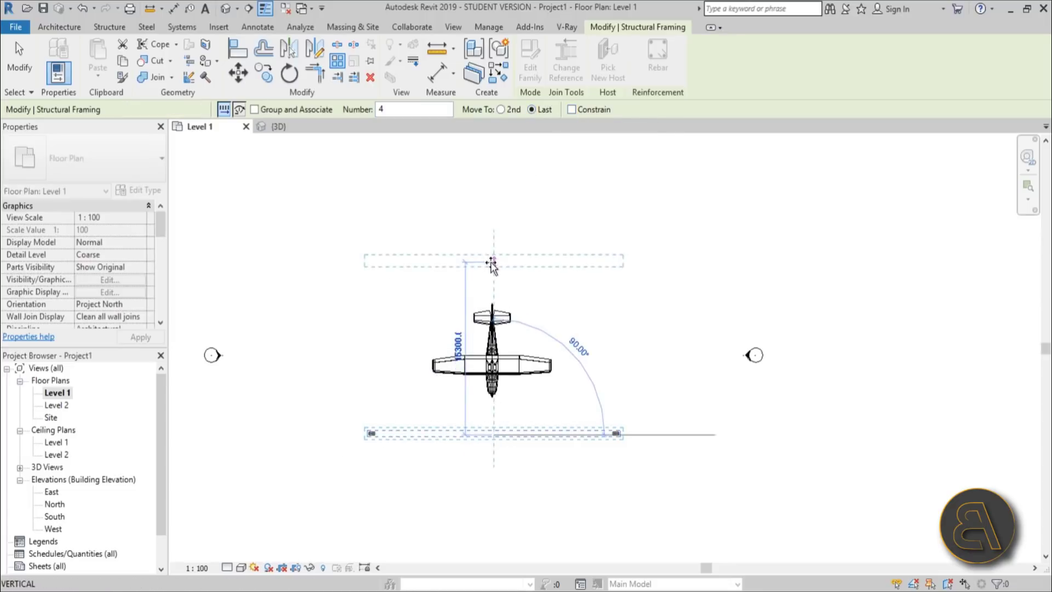
pyautogui.click(493, 234)
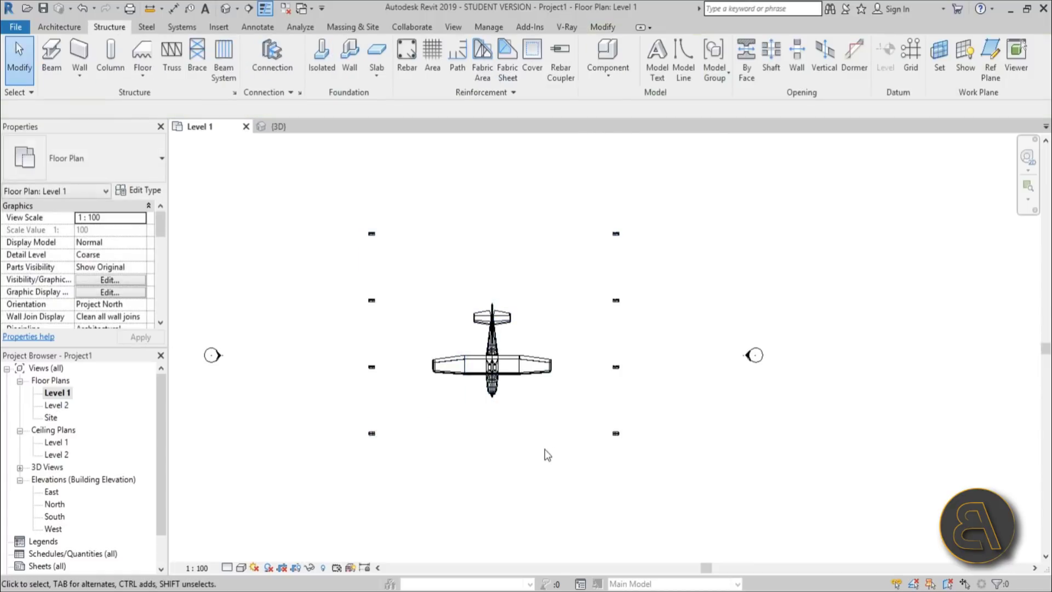
# Shift the plane slightly north so it sits centred between the four trusses, and check the arrangement in 3D.
pyautogui.click(496, 356)
pyautogui.moveTo(498, 361); pyautogui.dragTo(500, 349)
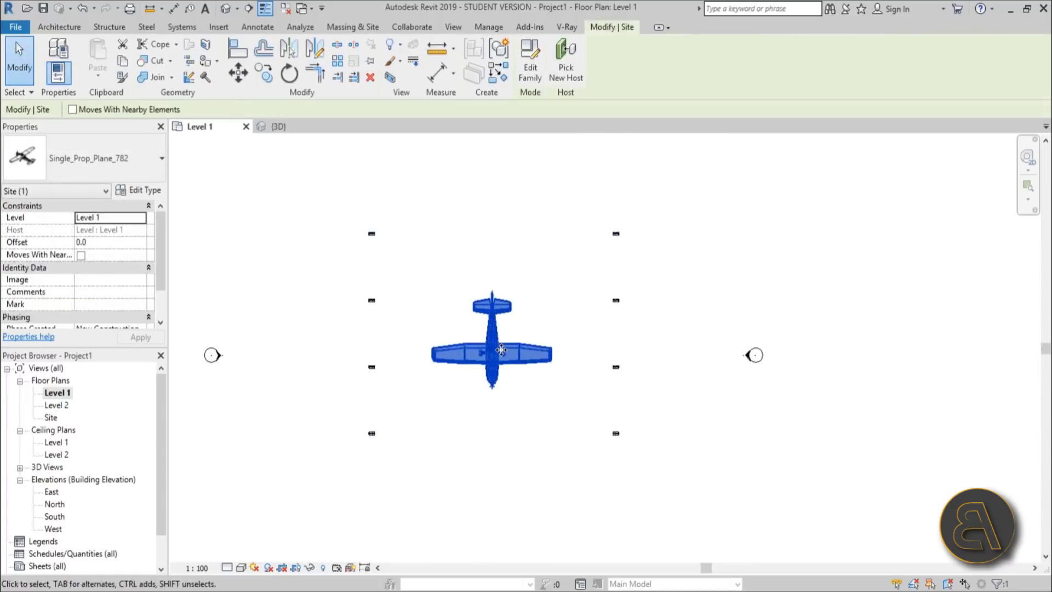
pyautogui.click(323, 308)
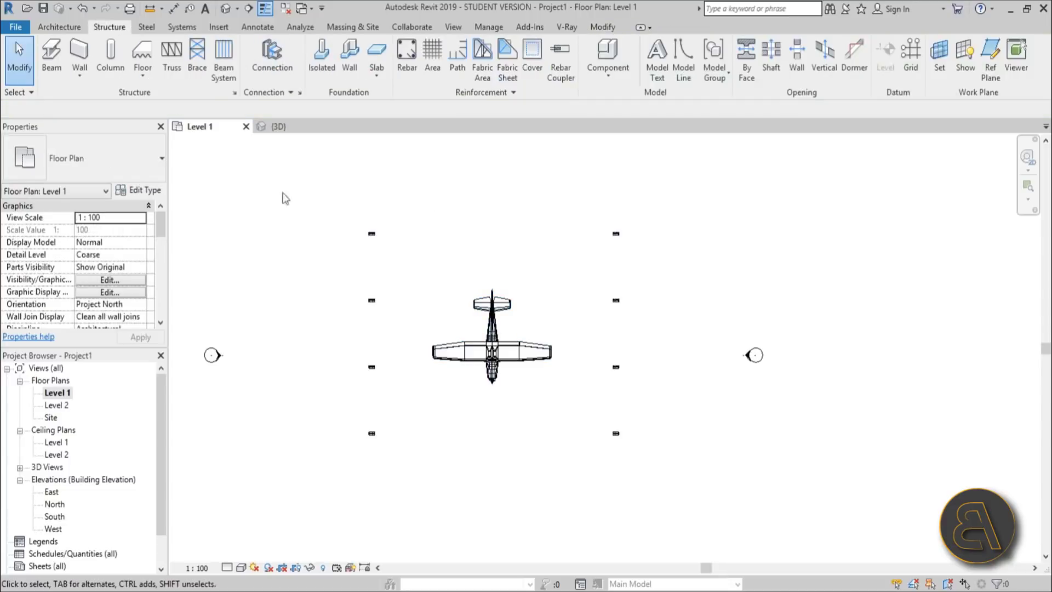
pyautogui.click(224, 10)
pyautogui.moveTo(604, 508)
pyautogui.keyDown('shift'); pyautogui.mouseDown(button='middle')
pyautogui.moveTo(674, 471)
pyautogui.moveTo(632, 485)
pyautogui.moveTo(676, 500)
pyautogui.moveTo(629, 531)
pyautogui.moveTo(603, 533)
pyautogui.moveTo(766, 462)
pyautogui.moveTo(652, 519)
pyautogui.moveTo(592, 462)
pyautogui.moveTo(597, 515)
pyautogui.mouseUp(button='middle'); pyautogui.keyUp('shift')
pyautogui.scroll(1, 540, 431)
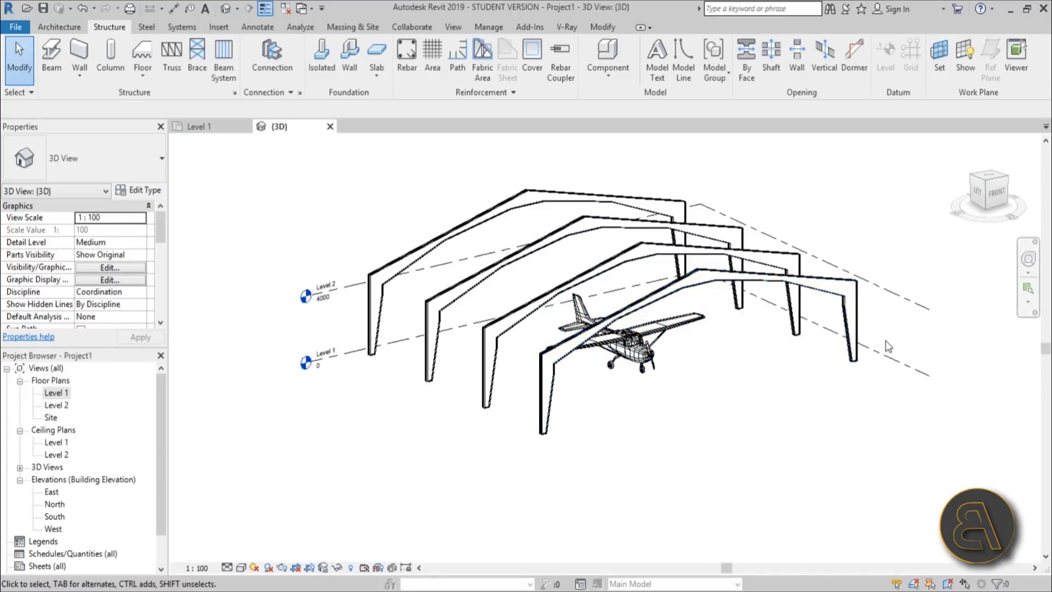
# In the Level 1 plan, start an architectural floor using the Generic 300mm type.
pyautogui.doubleClick(55, 393)
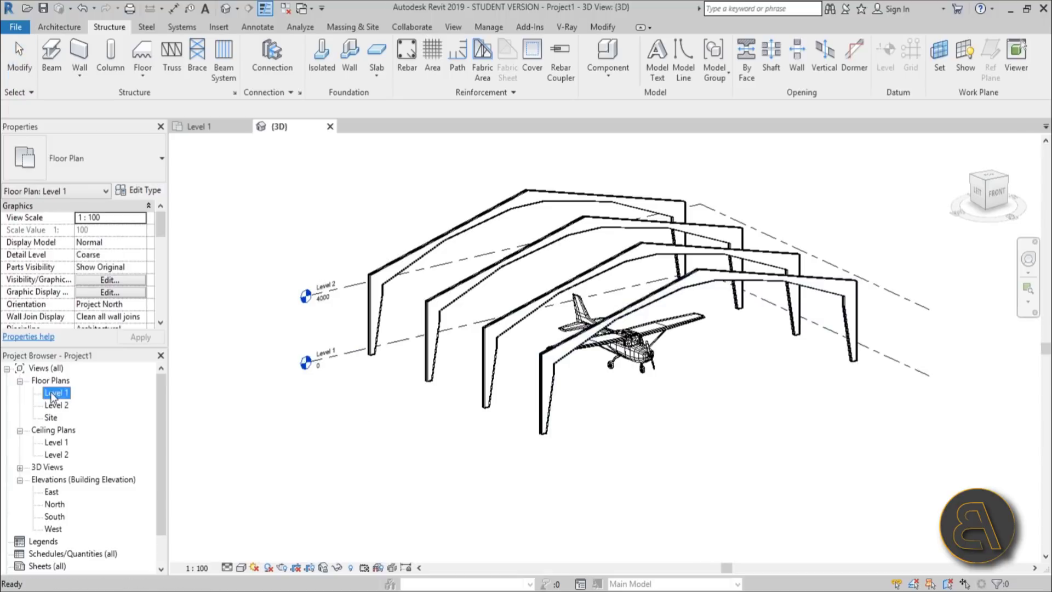
pyautogui.click(59, 28)
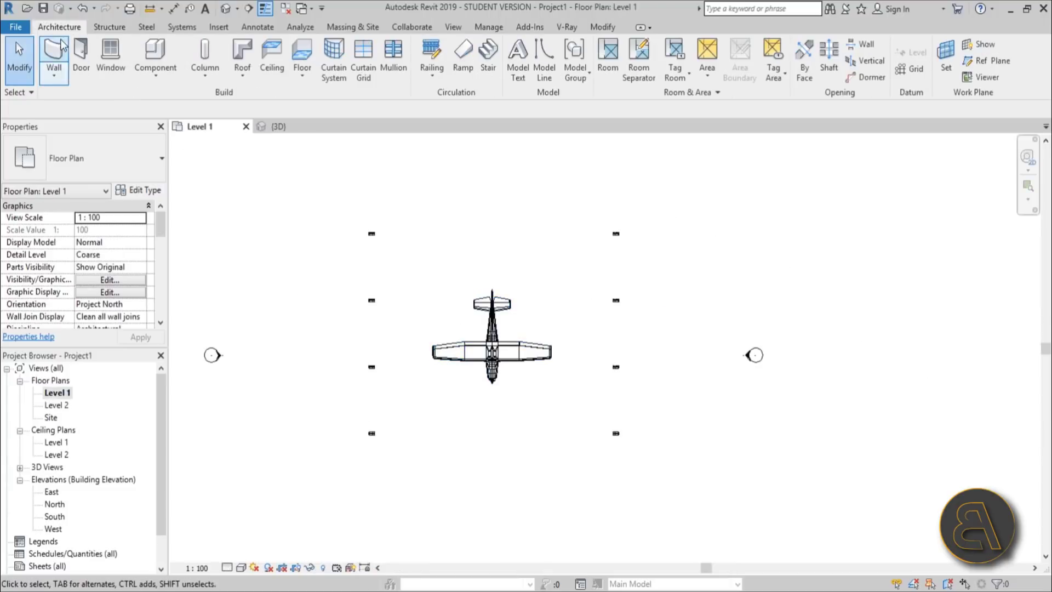
pyautogui.click(304, 55)
pyautogui.click(70, 171)
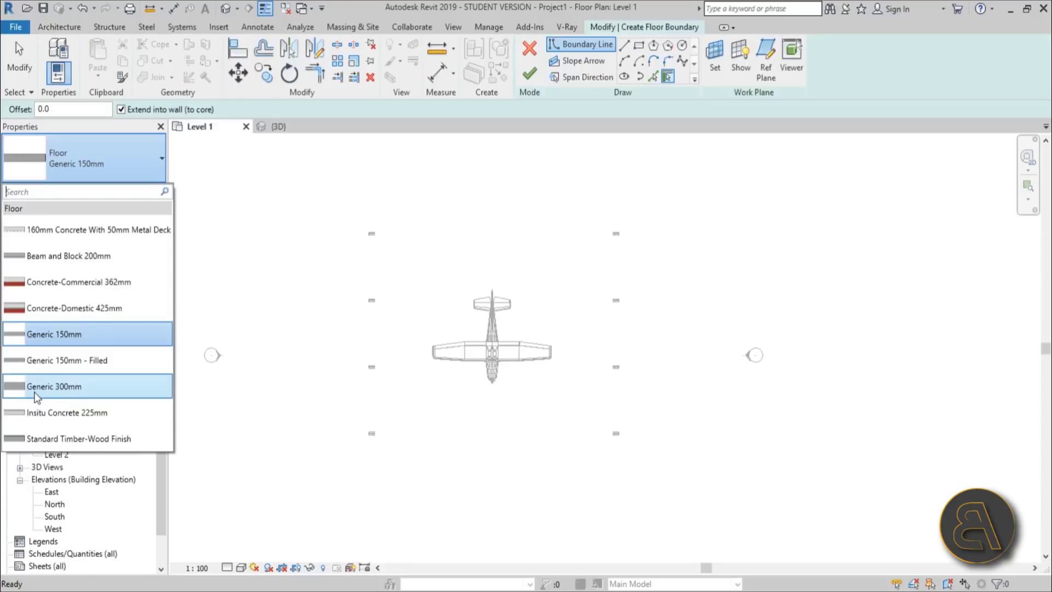
pyautogui.click(54, 386)
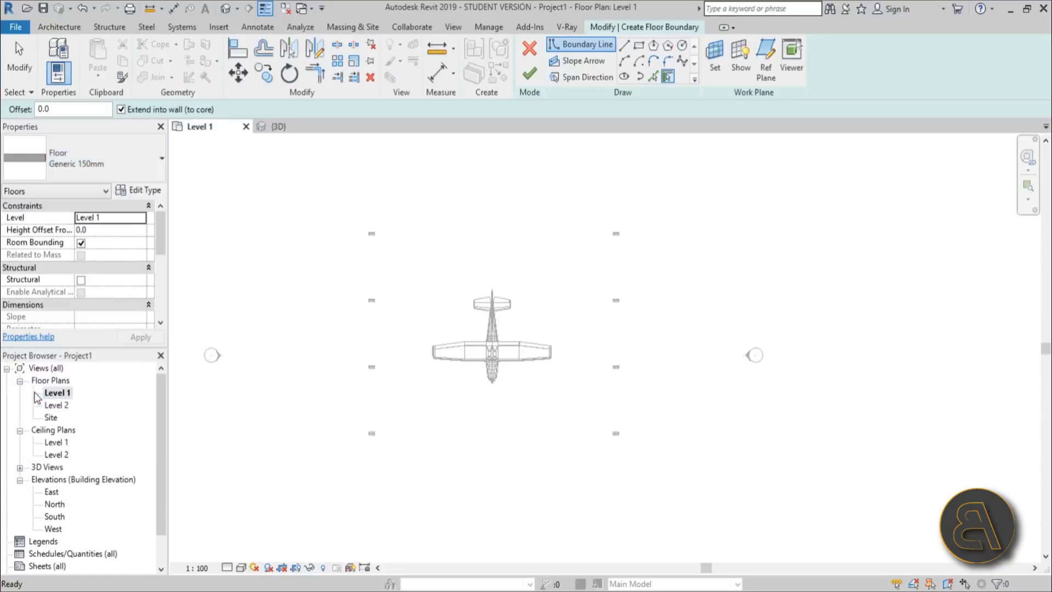
# Sketch a rectangular floor boundary offset 1000 mm outward, from the outer corner of the rear-left truss base to the diagonally opposite front truss base.
pyautogui.click(640, 48)
pyautogui.scroll(4, 371, 233)
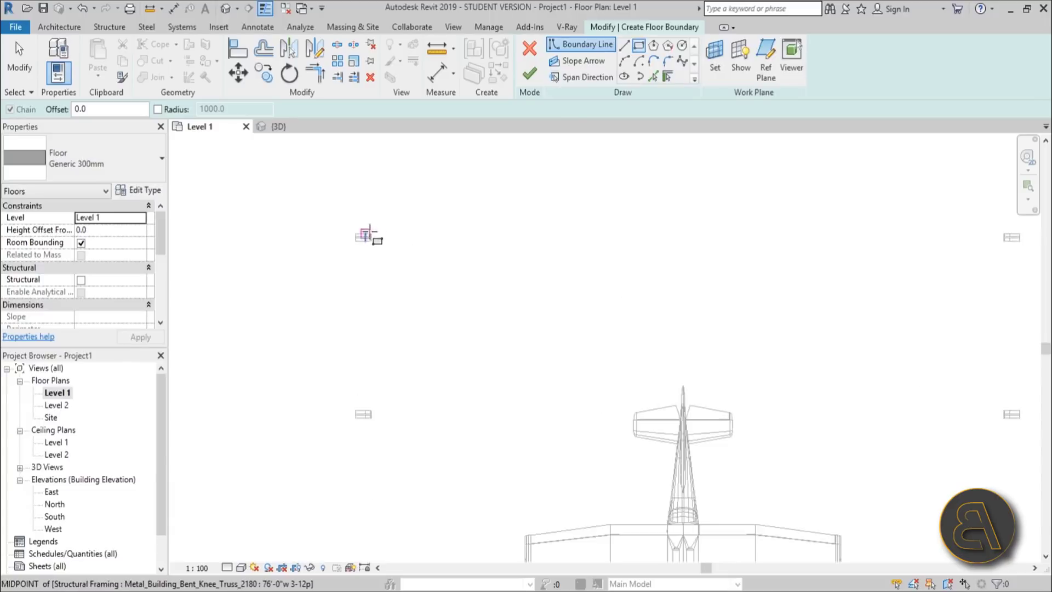
pyautogui.click(355, 234)
pyautogui.moveTo(356, 233); pyautogui.dragTo(371, 281, button='middle')
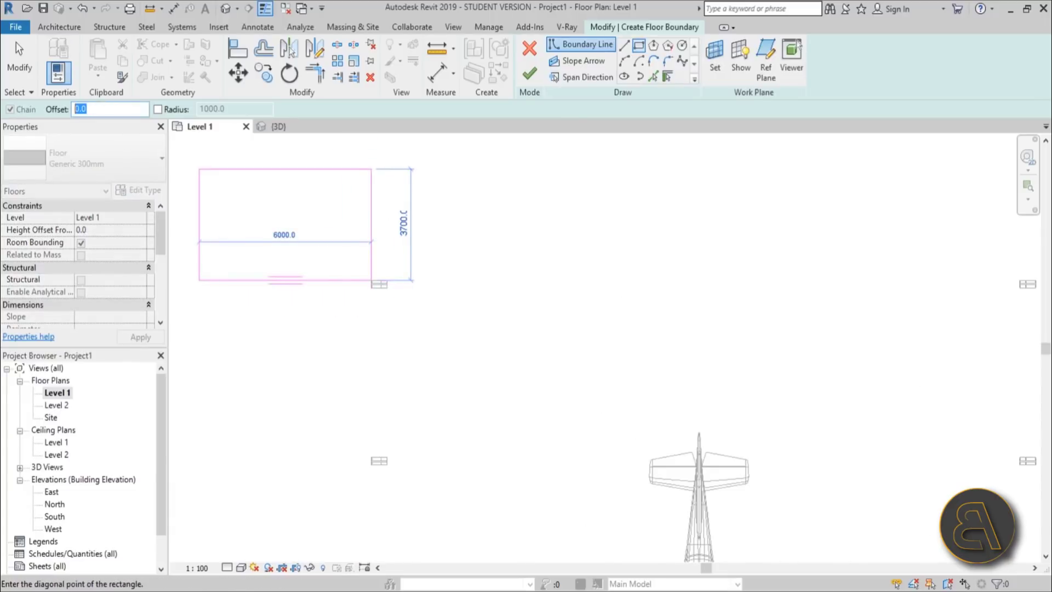
pyautogui.press('Return')
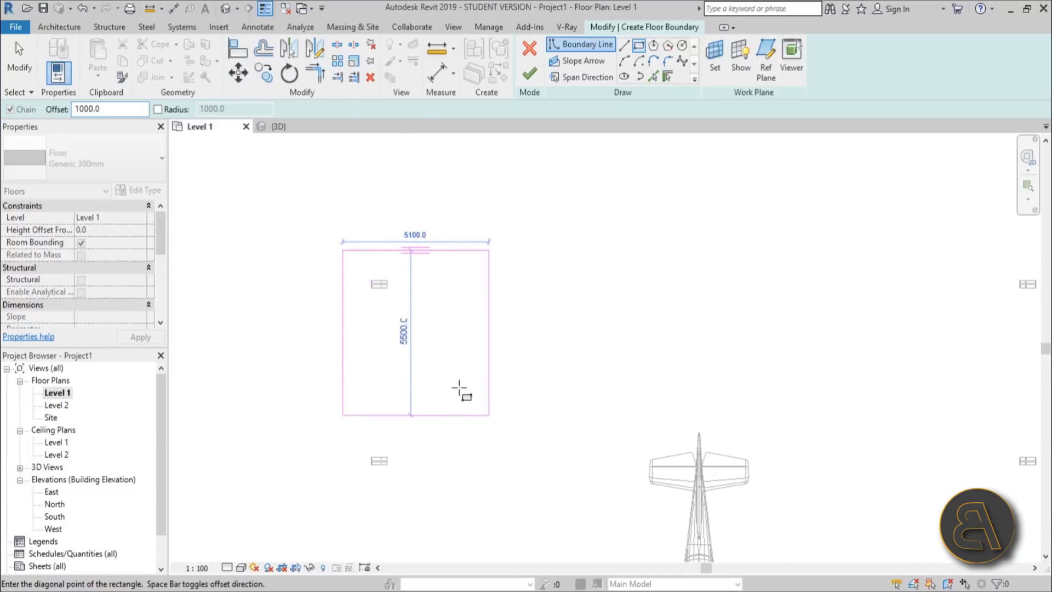
pyautogui.scroll(-1, 474, 376)
pyautogui.moveTo(474, 376); pyautogui.dragTo(341, 272, button='middle')
pyautogui.scroll(-2, 601, 446)
pyautogui.scroll(5, 384, 362)
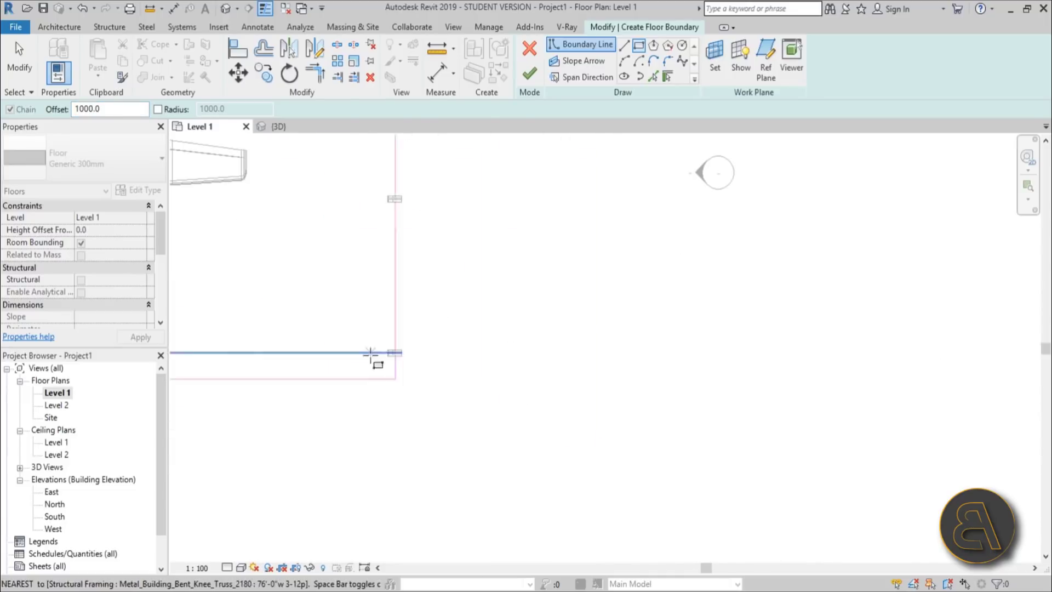
pyautogui.click(479, 365)
pyautogui.scroll(-4, 516, 404)
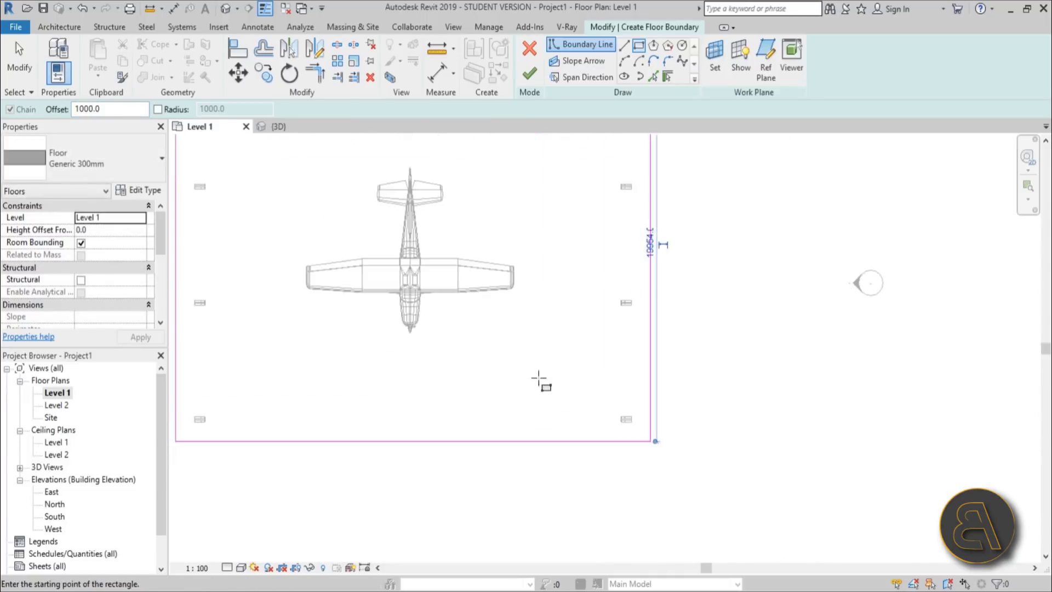
# Finish the floor boundary and check the slab beneath the trusses in the 3D view.
pyautogui.scroll(2, 540, 376)
pyautogui.click(536, 73)
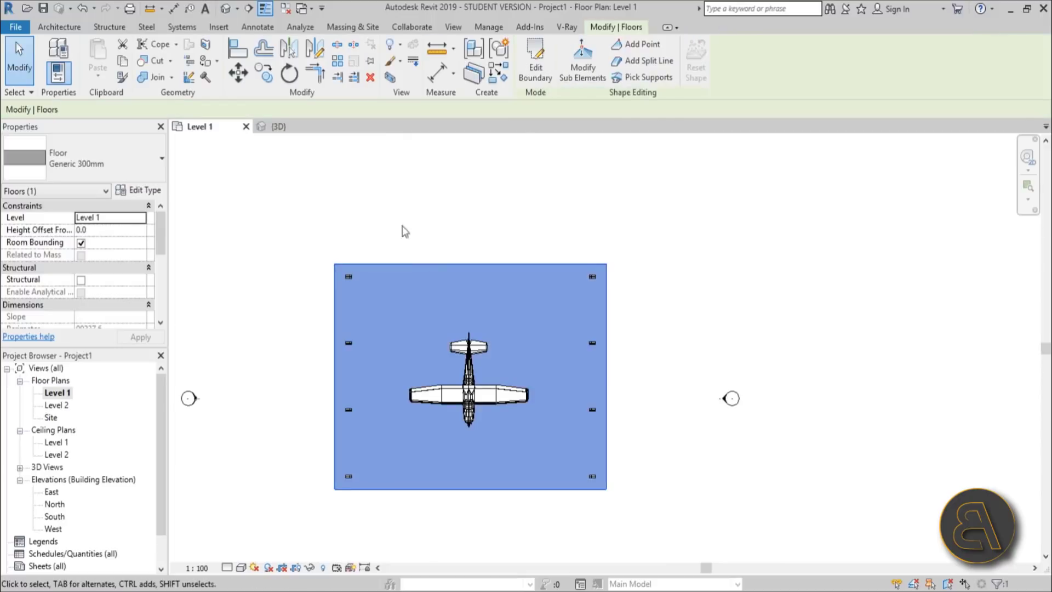
pyautogui.click(226, 10)
pyautogui.keyDown('shift'); pyautogui.moveTo(580, 428); pyautogui.dragTo(617, 466, button='middle'); pyautogui.keyUp('shift')
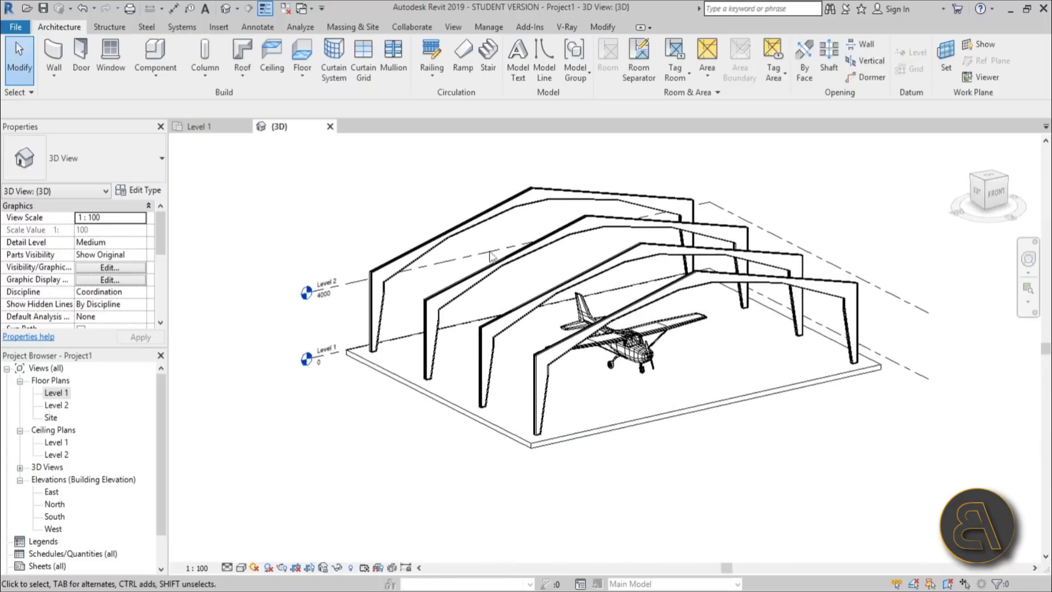
# With the Beam tool, review the available beam types and browse for a new family in the US Metric library's Structural Framing Steel folder.
pyautogui.click(100, 29)
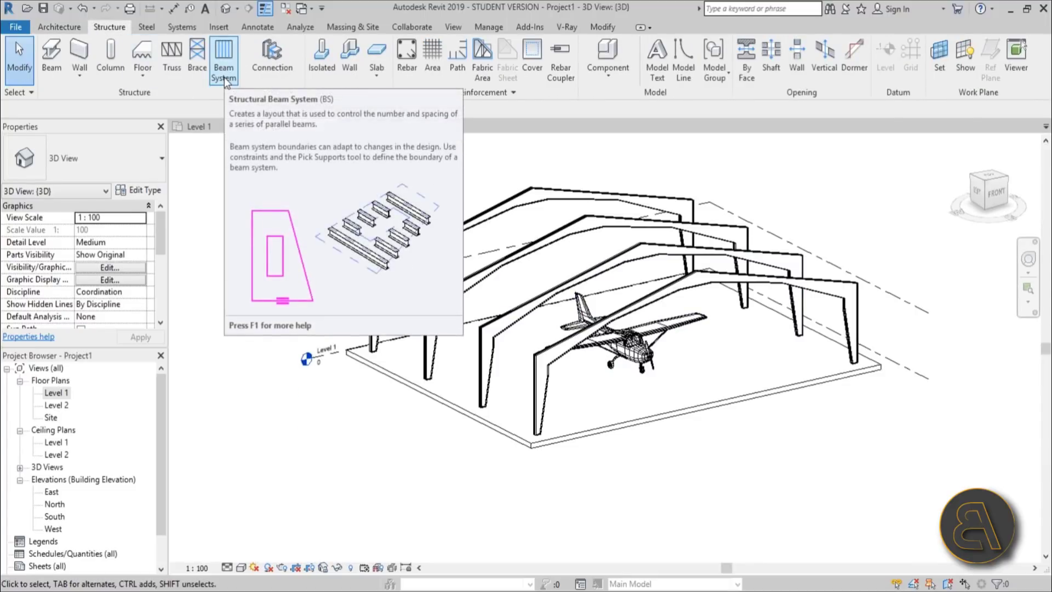
pyautogui.click(52, 55)
pyautogui.click(78, 141)
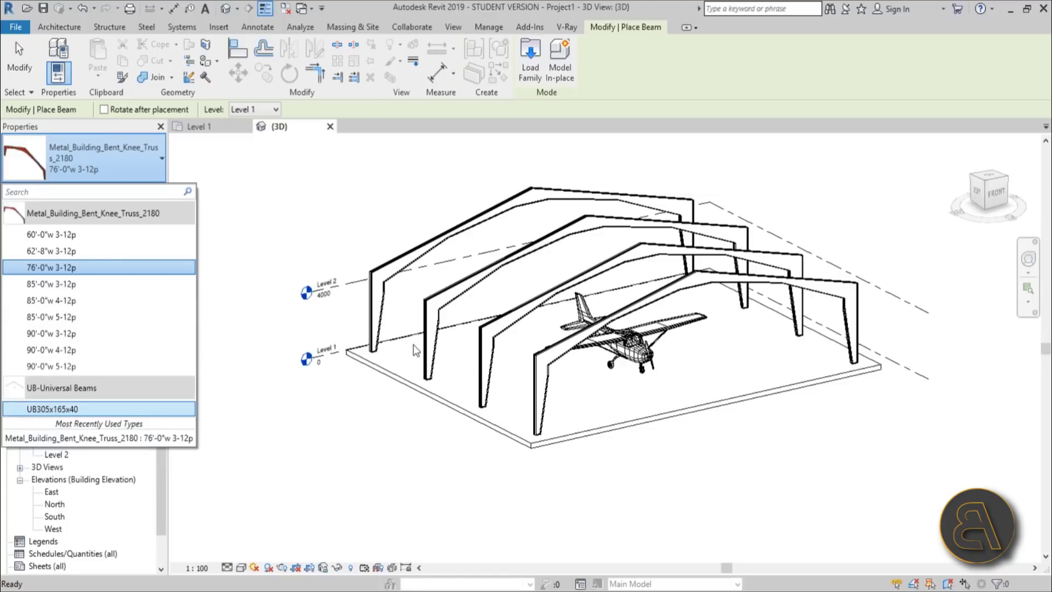
pyautogui.click(532, 76)
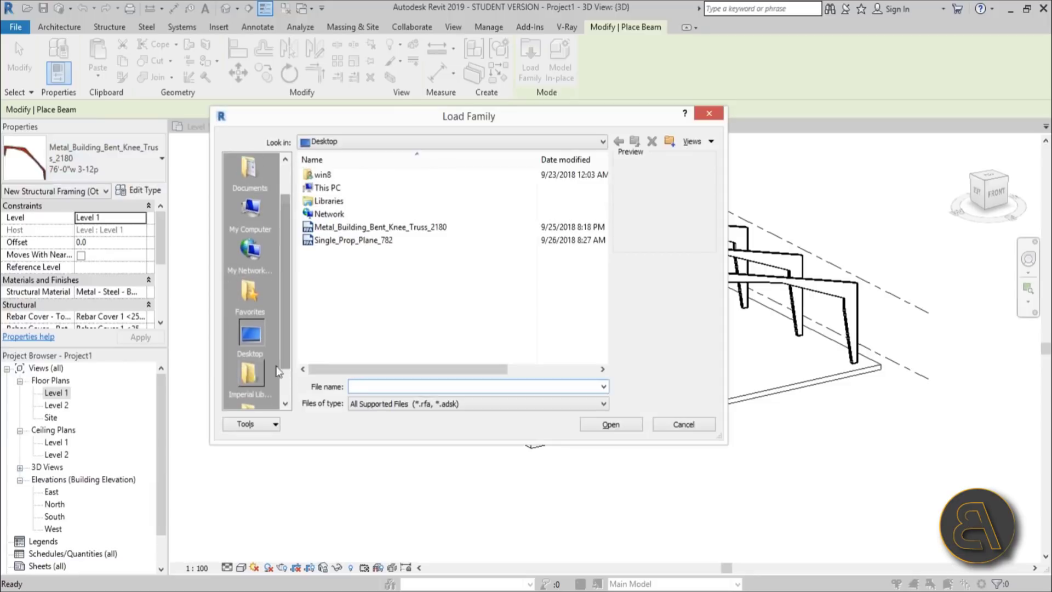
pyautogui.click(250, 376)
pyautogui.click(634, 141)
pyautogui.doubleClick(329, 201)
pyautogui.moveTo(603, 212); pyautogui.dragTo(607, 333)
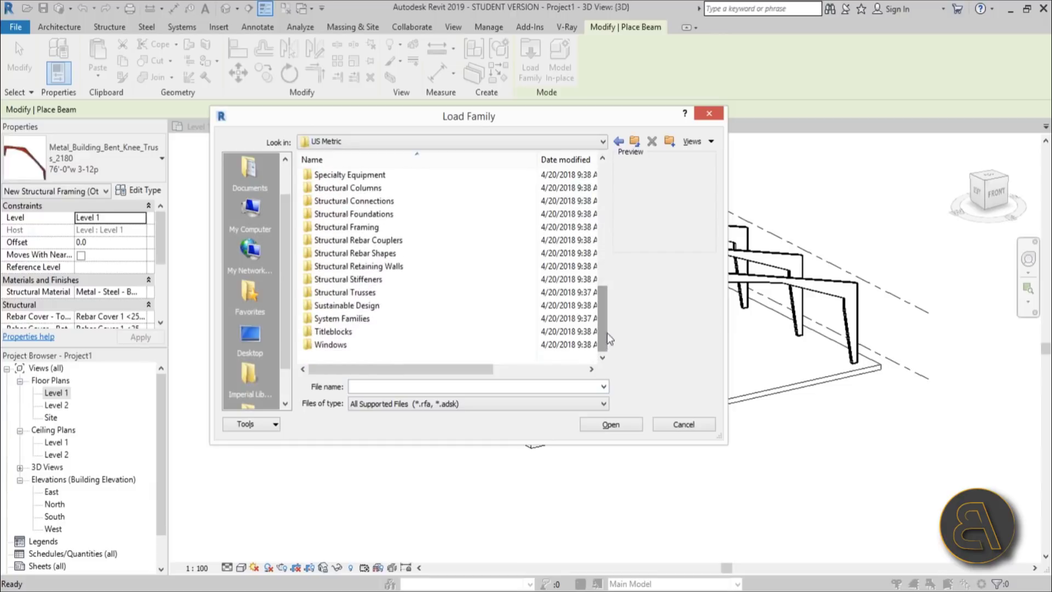
pyautogui.doubleClick(397, 225)
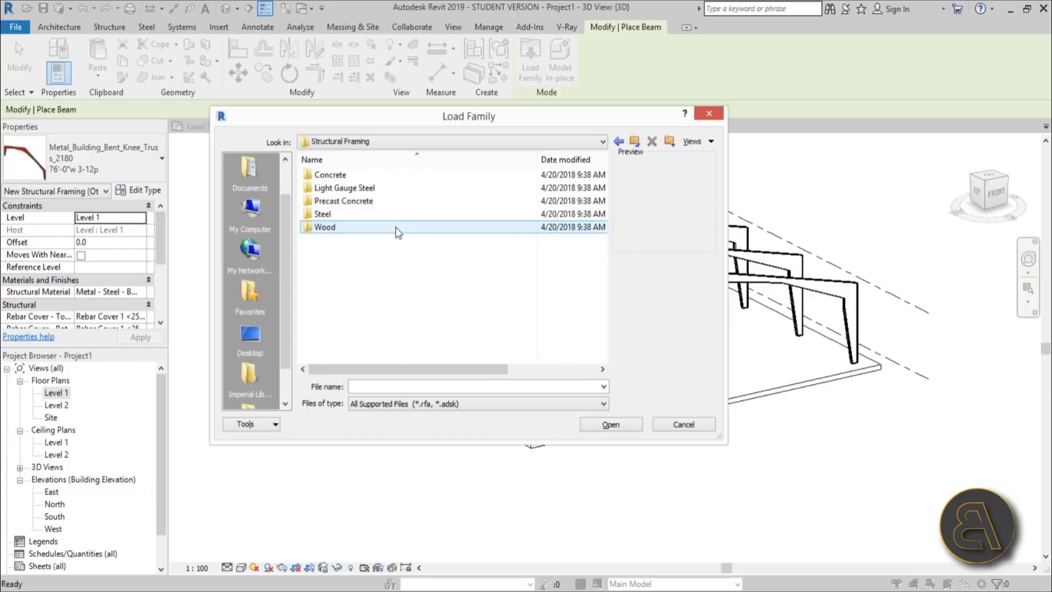
pyautogui.doubleClick(370, 213)
# Load the UB-Universal Beam family with only the 152x89x16UB type.
pyautogui.moveTo(603, 210); pyautogui.dragTo(609, 334)
pyautogui.click(416, 294)
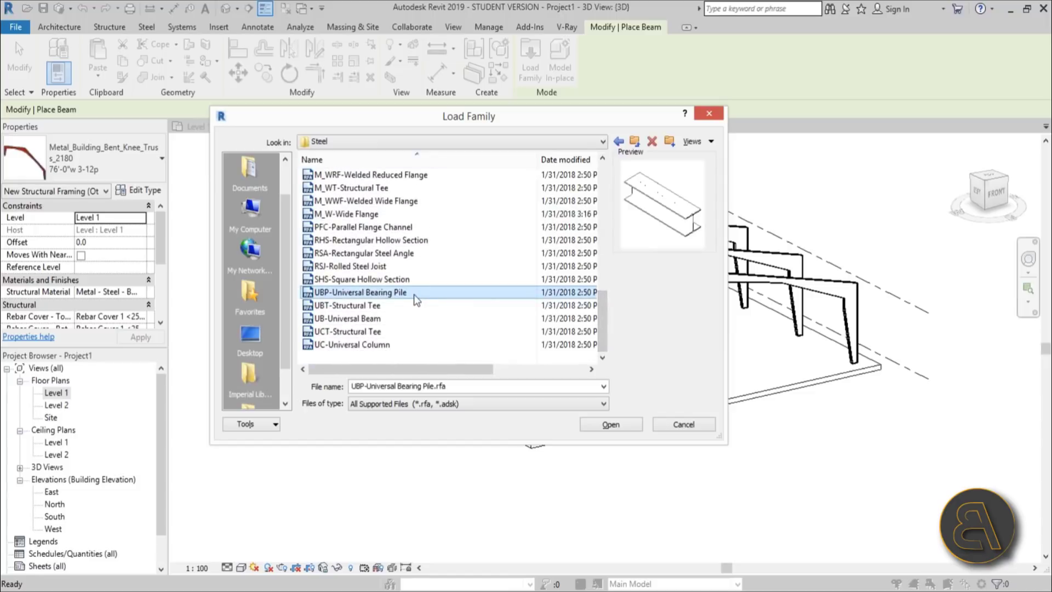
pyautogui.click(383, 322)
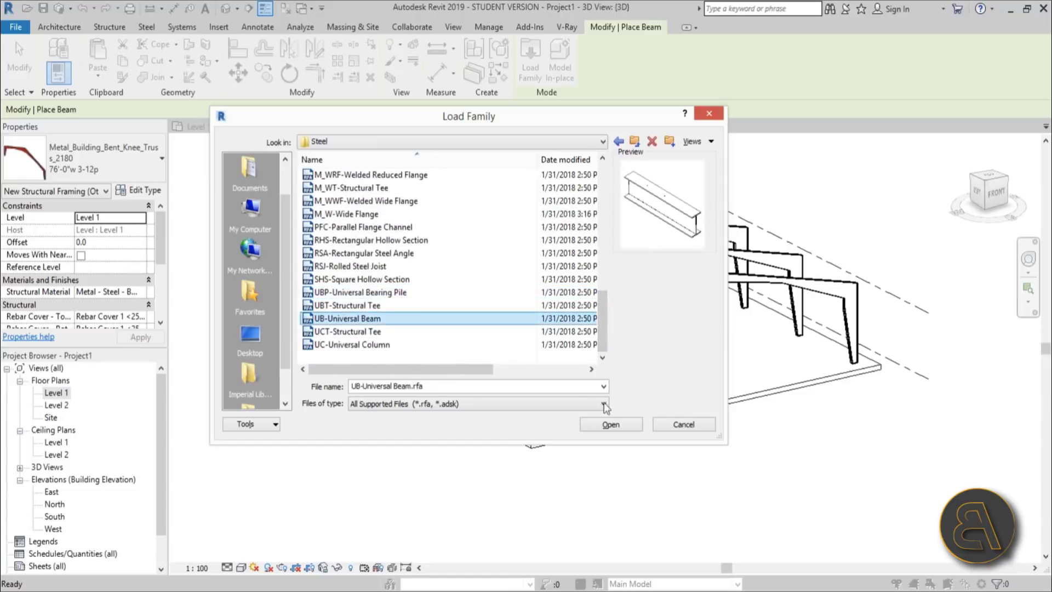
pyautogui.click(600, 427)
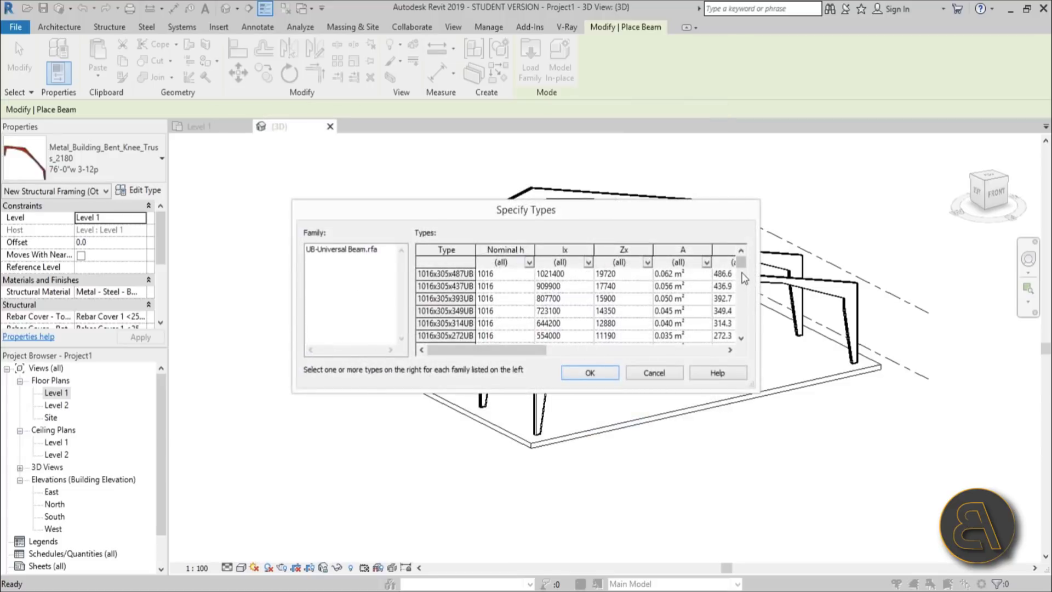
pyautogui.moveTo(744, 268); pyautogui.dragTo(745, 338)
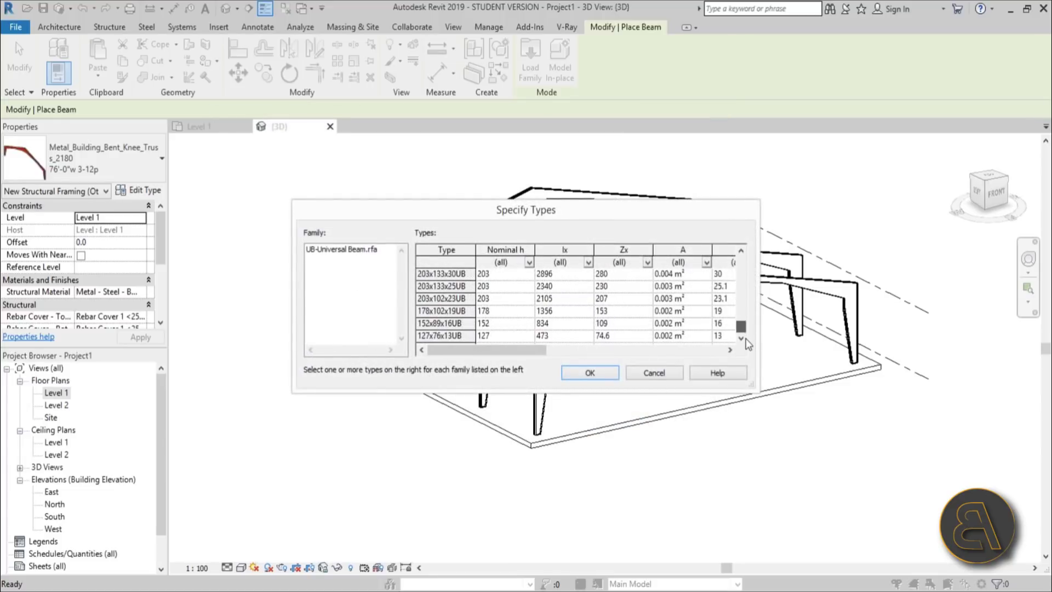
pyautogui.click(432, 311)
pyautogui.click(430, 335)
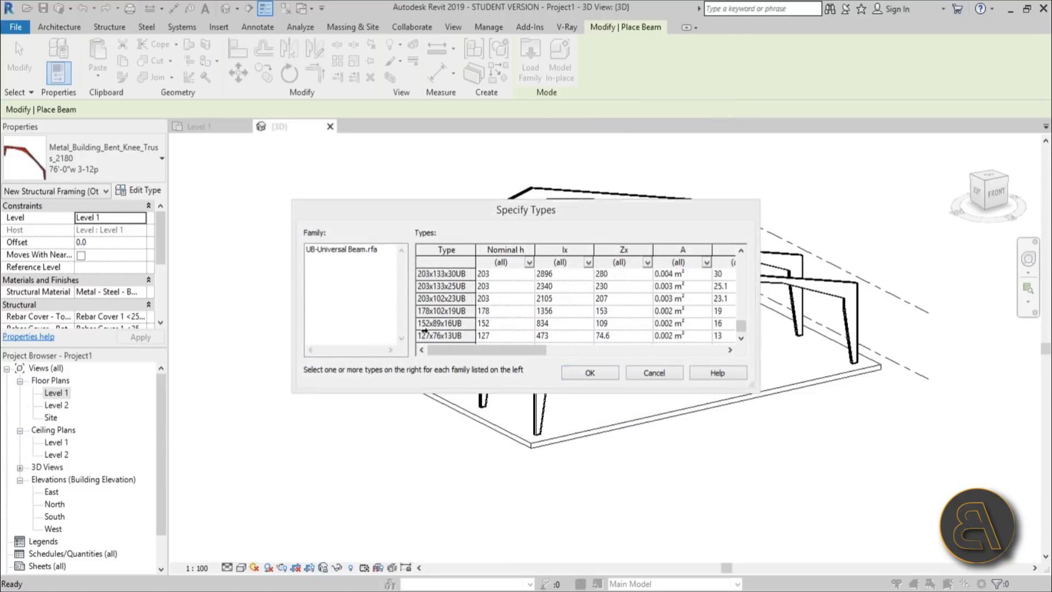
pyautogui.click(438, 323)
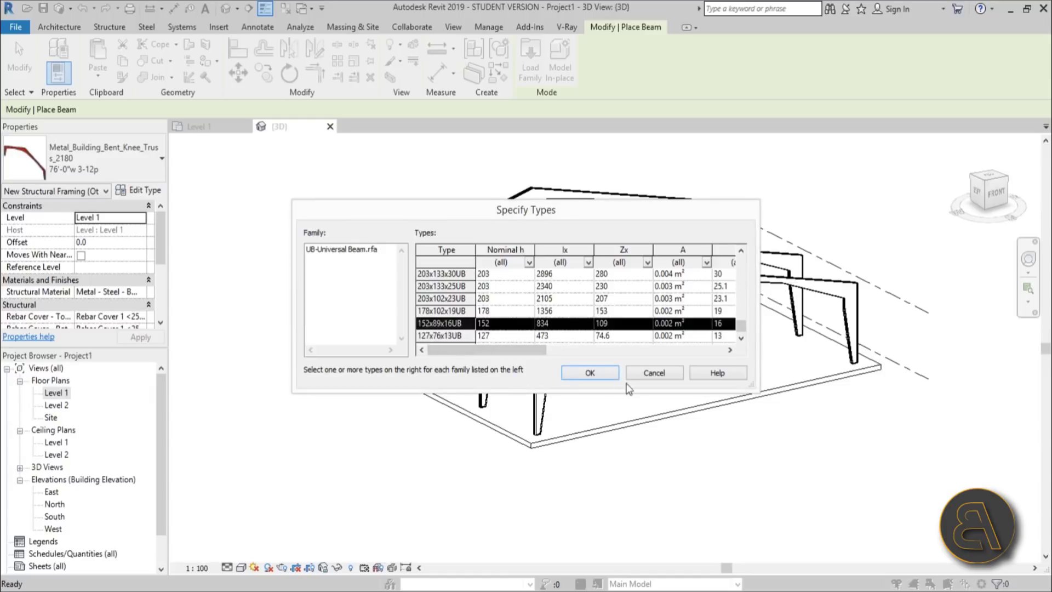
pyautogui.click(599, 374)
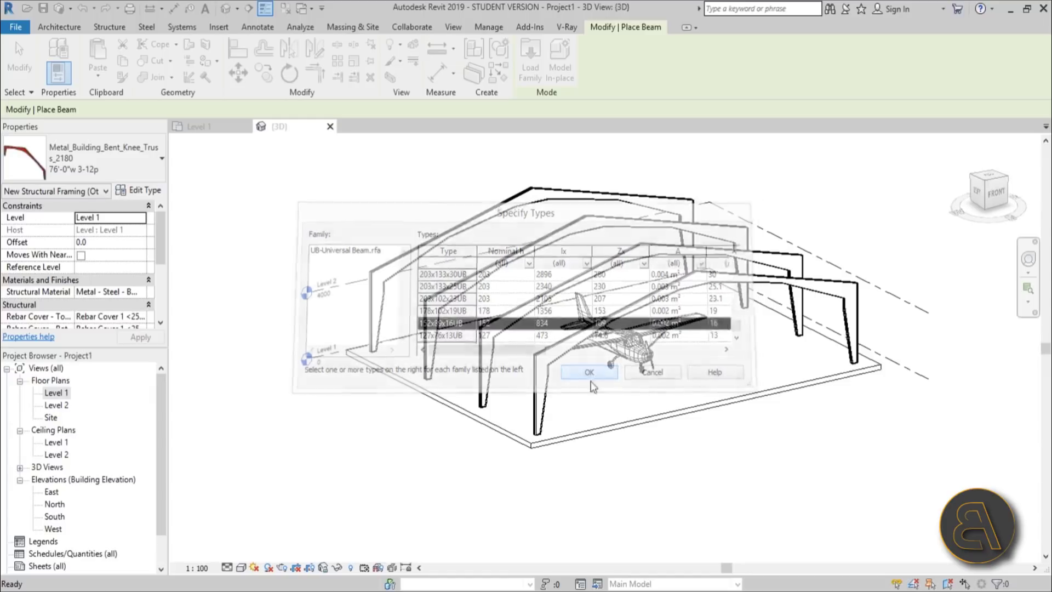
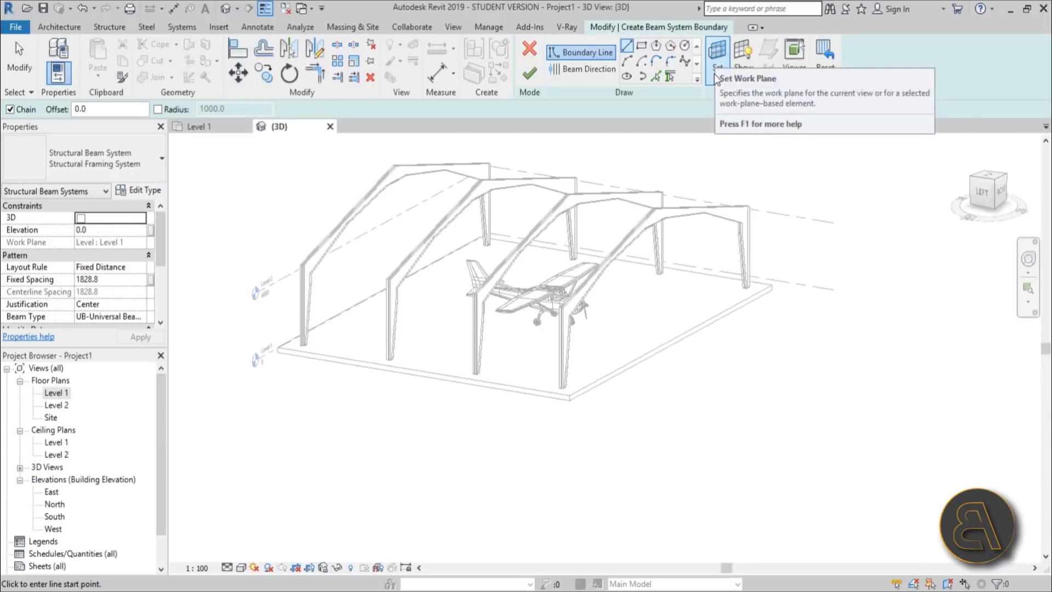
# Set the beam system's work plane by picking the outer face of a truss column on the hangar's west side.
pyautogui.click(716, 76)
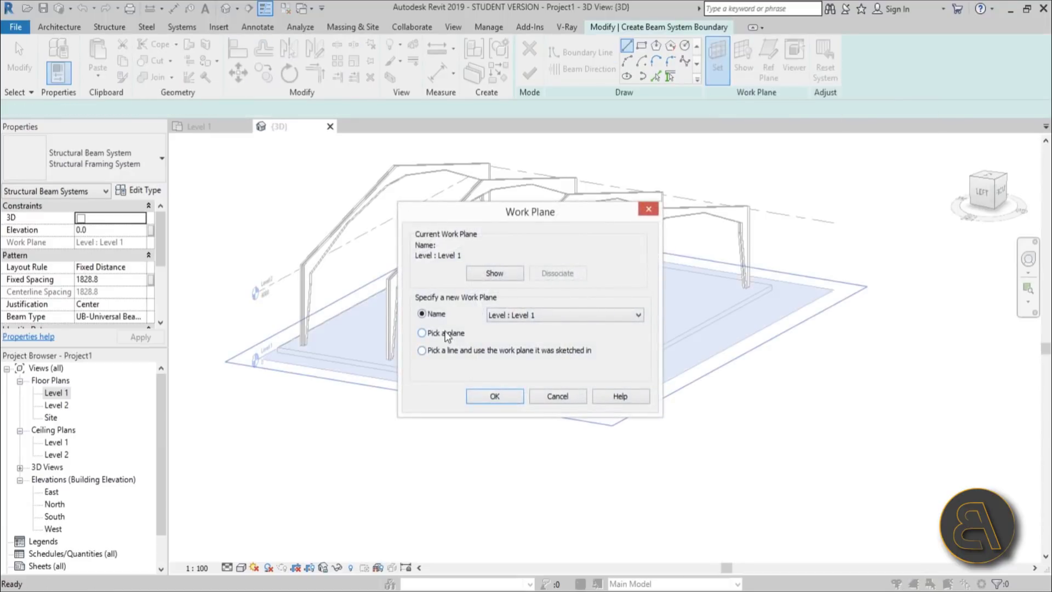
pyautogui.click(493, 396)
pyautogui.scroll(10, 520, 321)
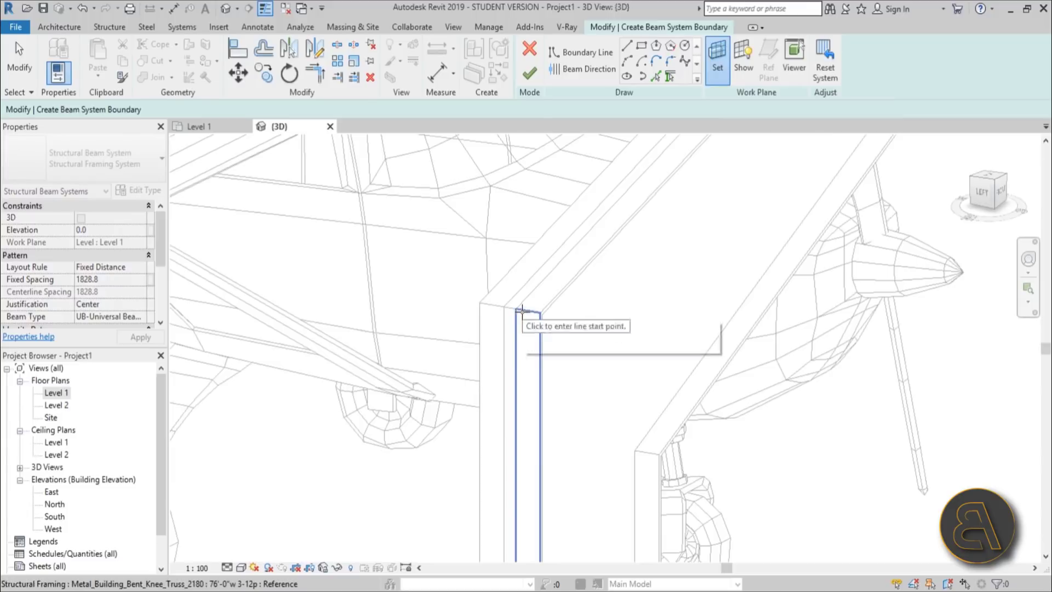
pyautogui.click(523, 310)
# Sketch a rectangular beam system boundary about 17954 mm long across the west columns, from the front truss's eave corner to the rear truss's base.
pyautogui.scroll(-10, 522, 310)
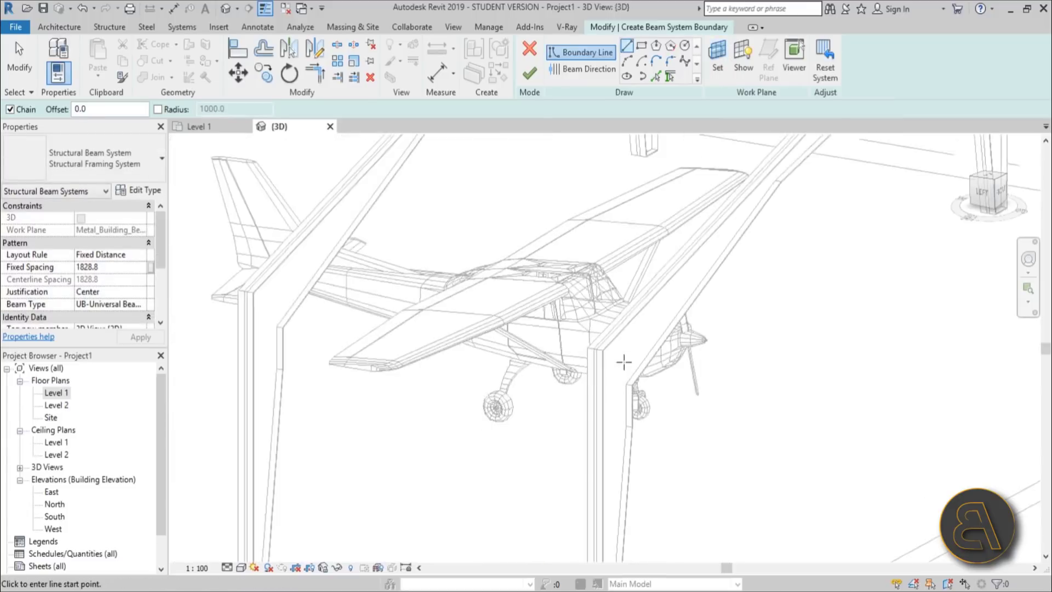
pyautogui.scroll(8, 641, 224)
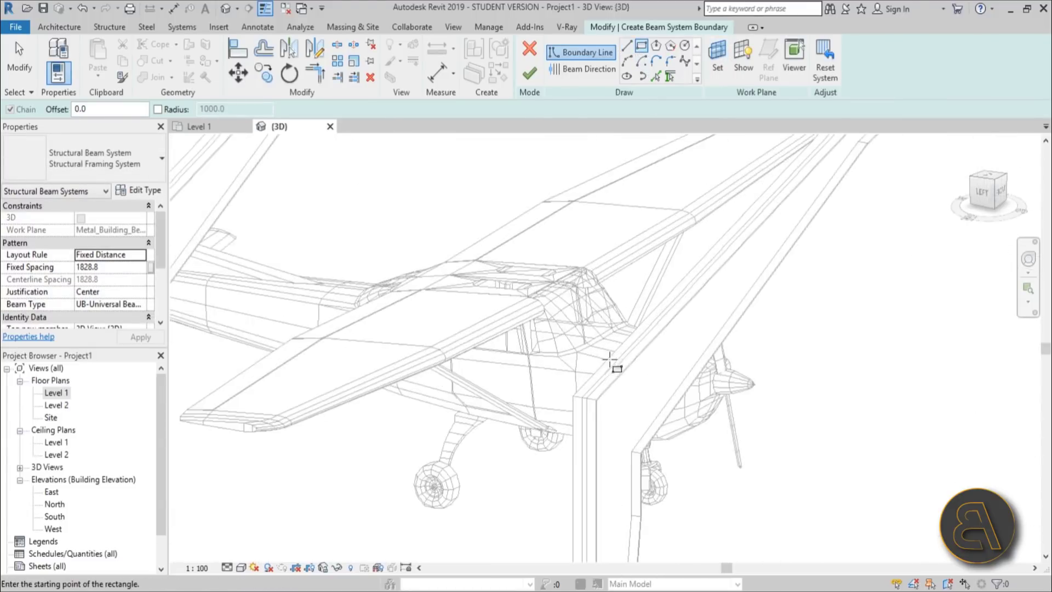
pyautogui.click(574, 457)
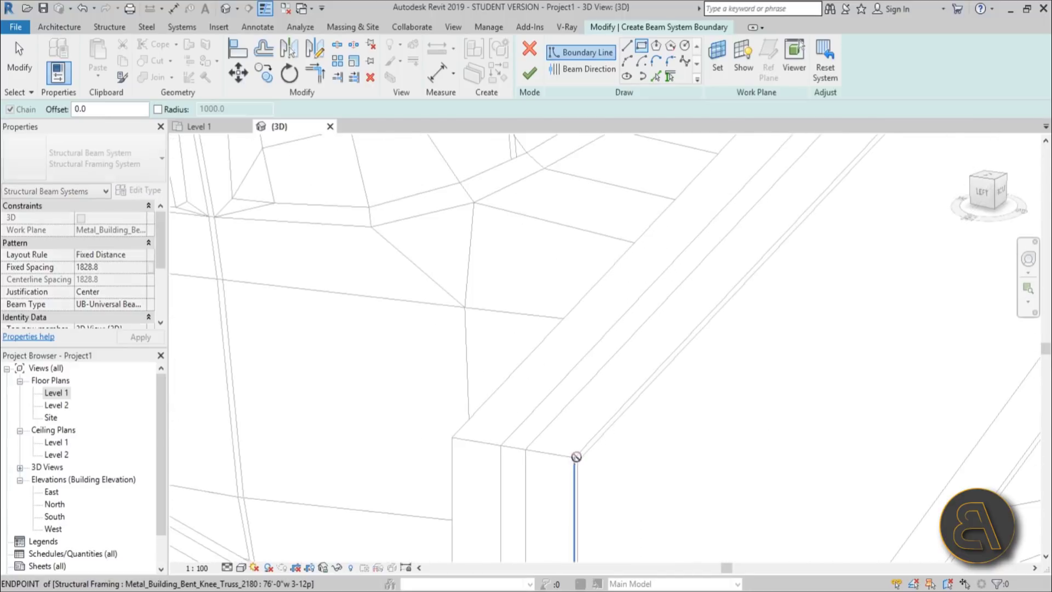
pyautogui.scroll(-10, 574, 458)
pyautogui.scroll(10, 525, 415)
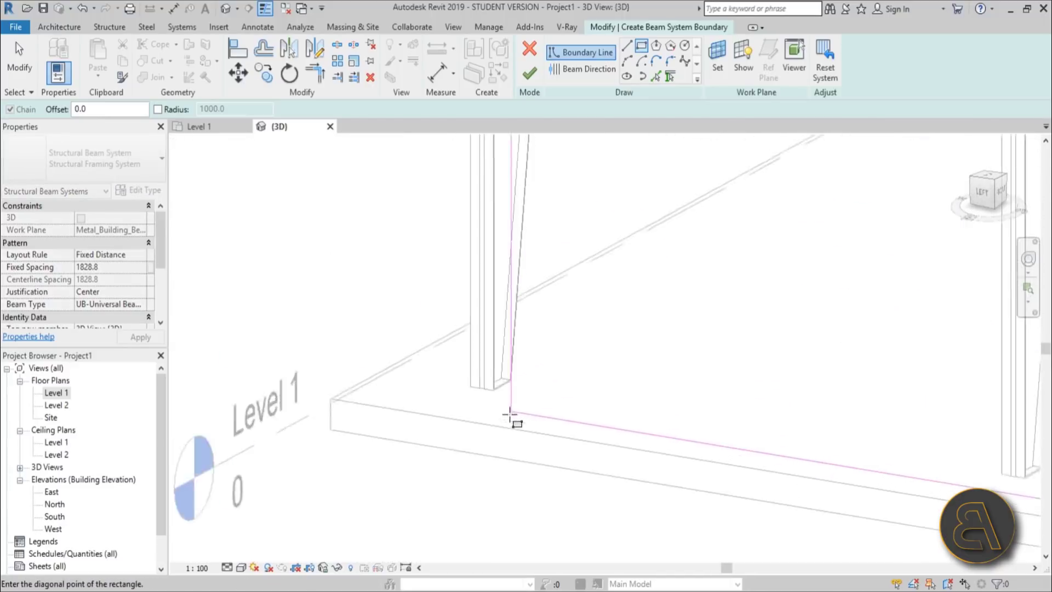
pyautogui.click(435, 363)
pyautogui.scroll(-8, 432, 367)
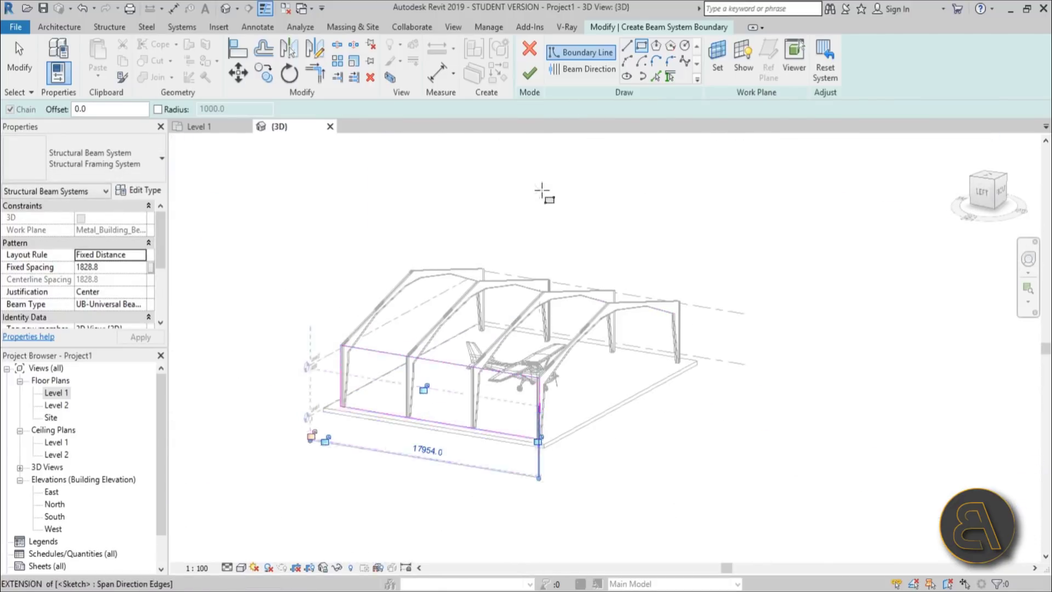
pyautogui.scroll(5, 429, 368)
pyautogui.click(19, 61)
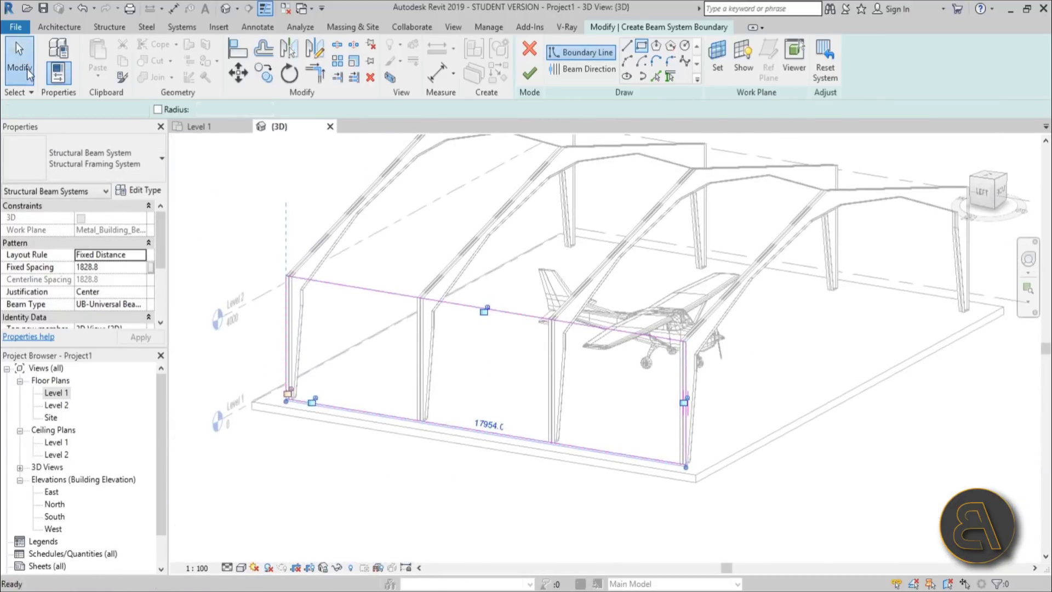
pyautogui.scroll(10, 606, 375)
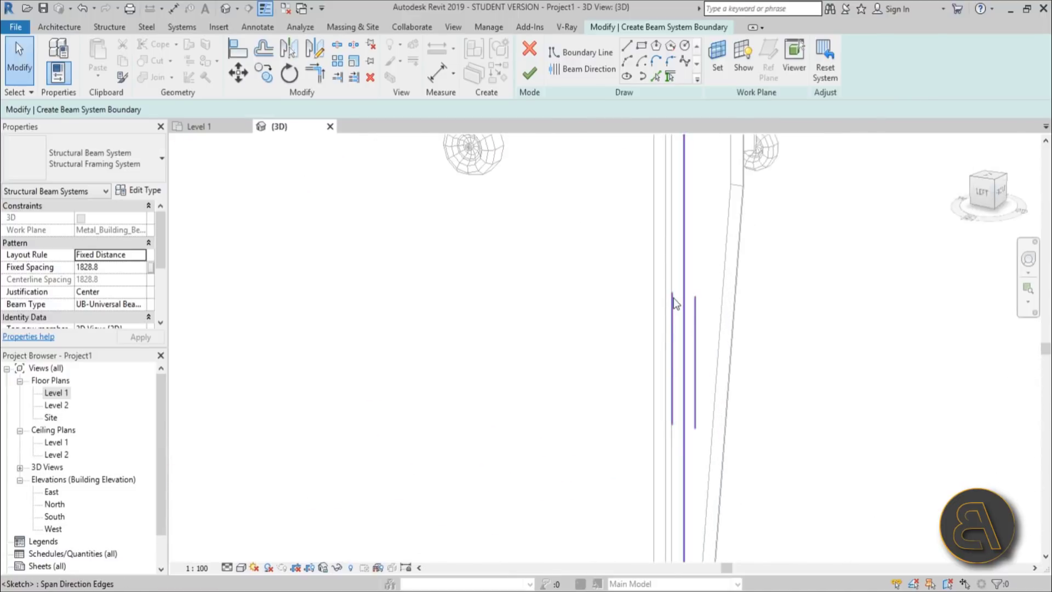
pyautogui.scroll(-10, 698, 446)
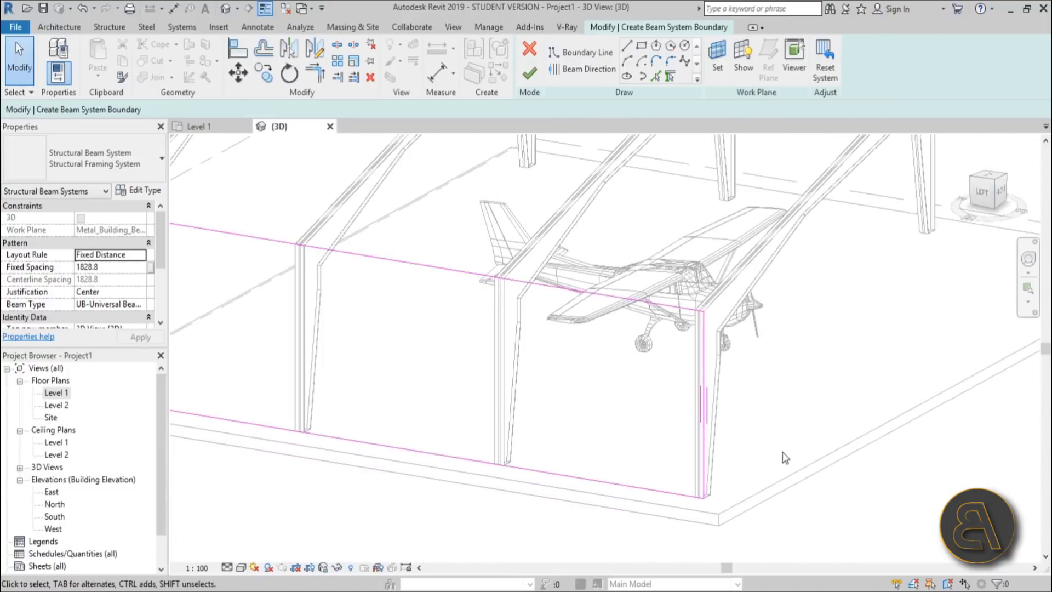
pyautogui.keyDown('shift'); pyautogui.hscroll(5, 503, 458); pyautogui.keyUp('shift')
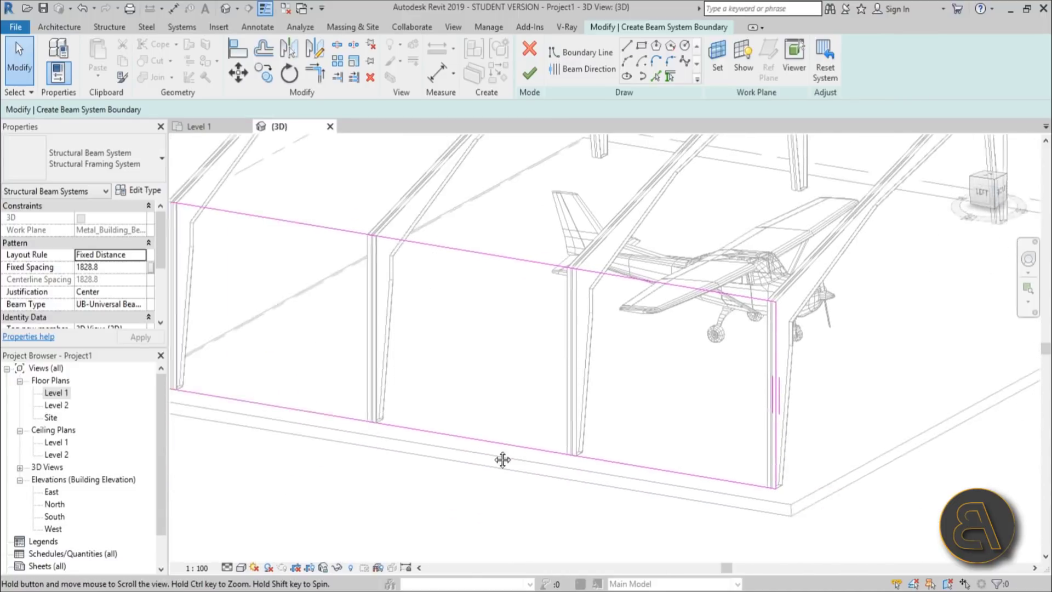
# Finish the west-side beam system with the UB-Universal Beam 152x89x16UB type and a fixed spacing of 800 mm.
pyautogui.scroll(-2, 766, 400)
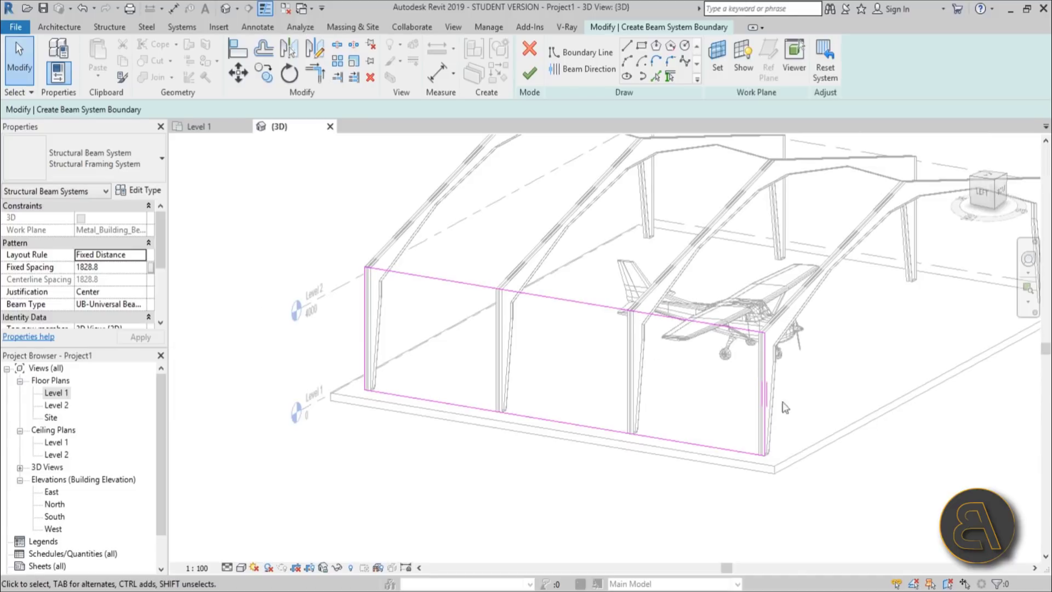
pyautogui.click(583, 71)
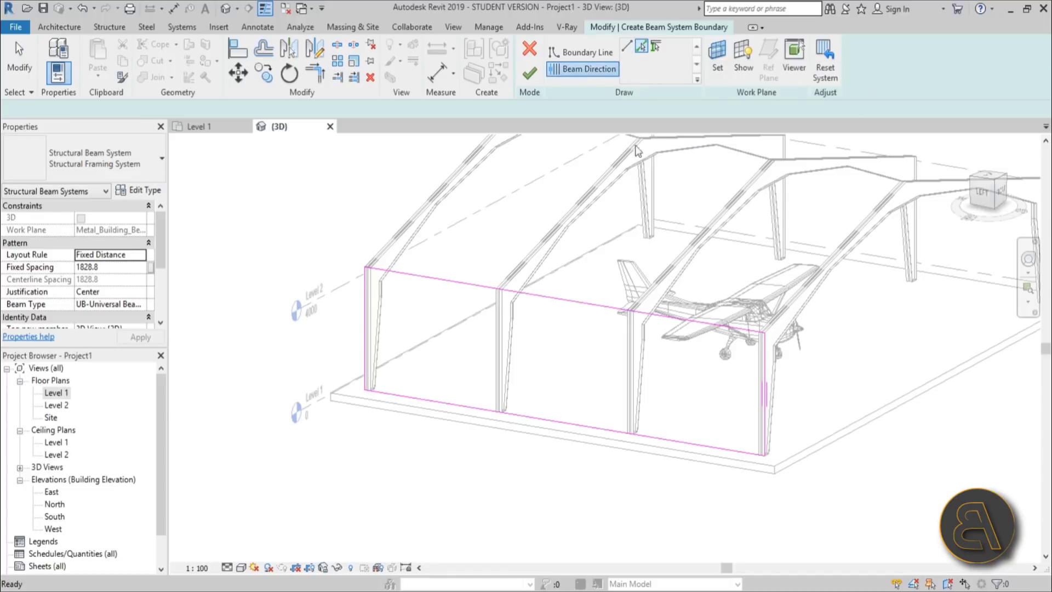
pyautogui.click(529, 74)
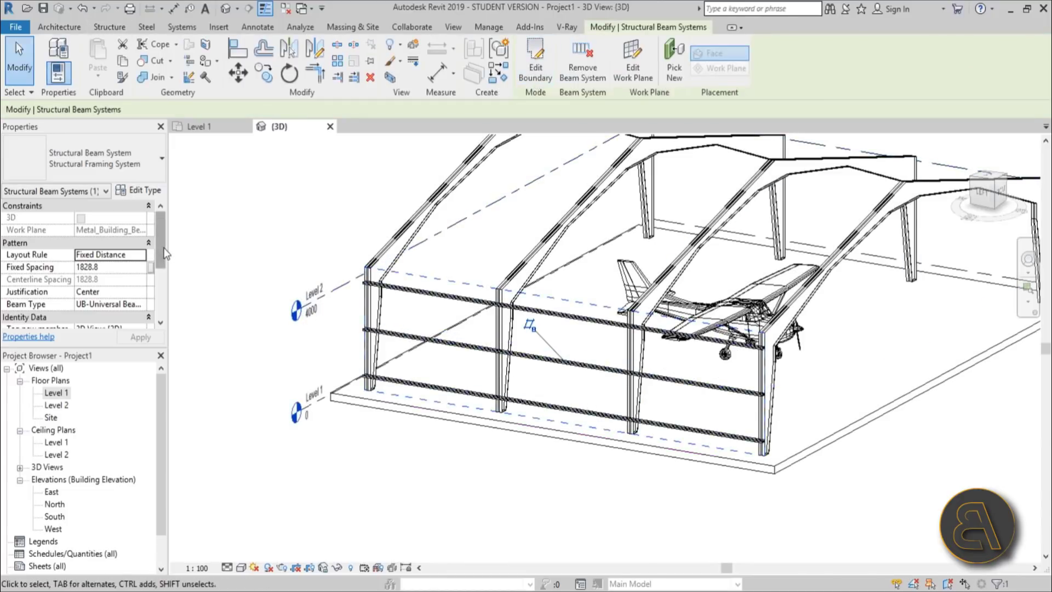
pyautogui.click(142, 304)
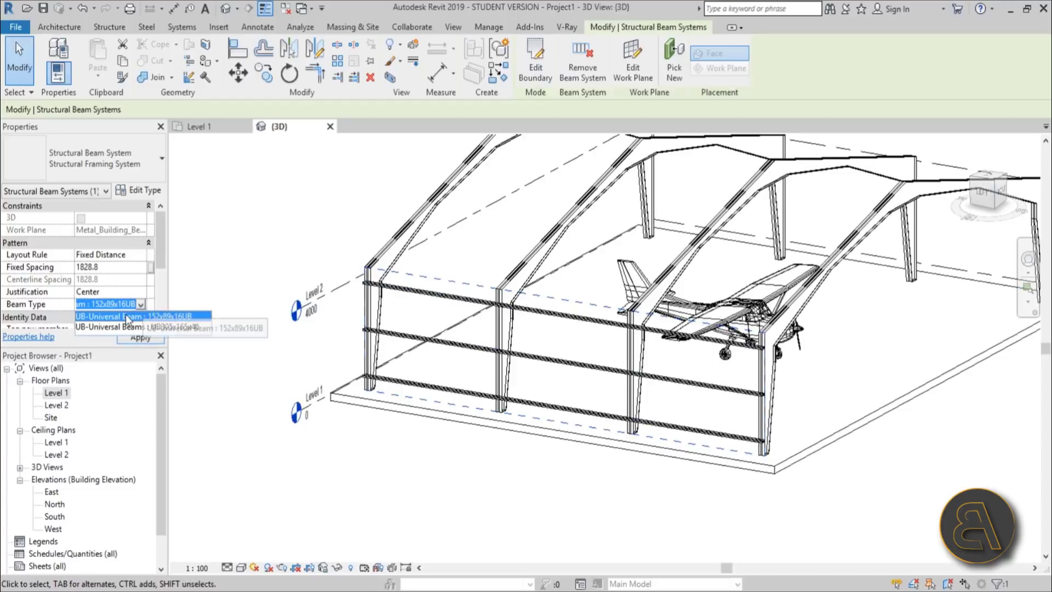
pyautogui.click(122, 316)
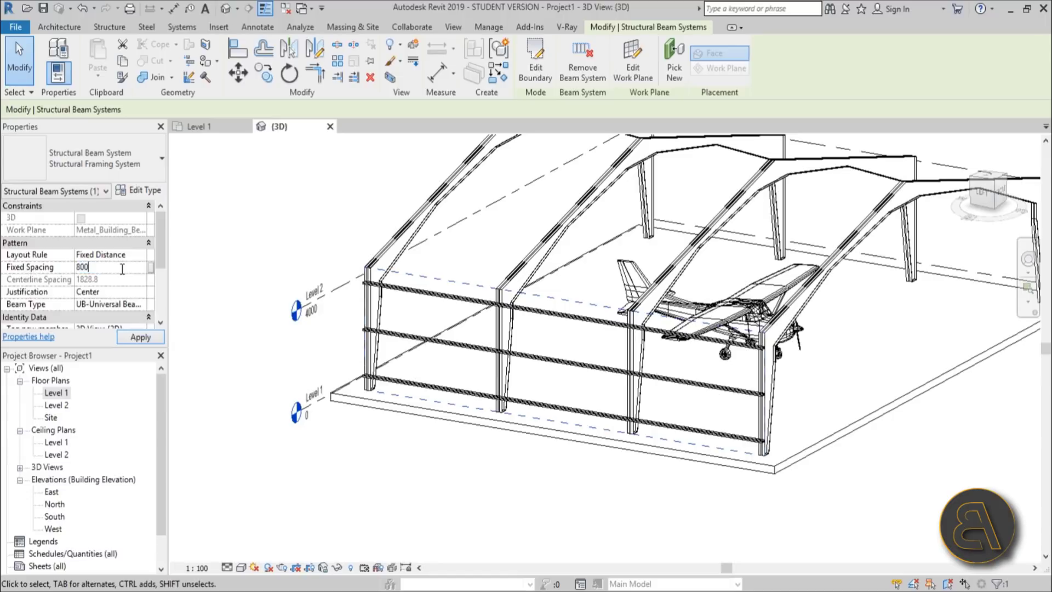
pyautogui.click(140, 338)
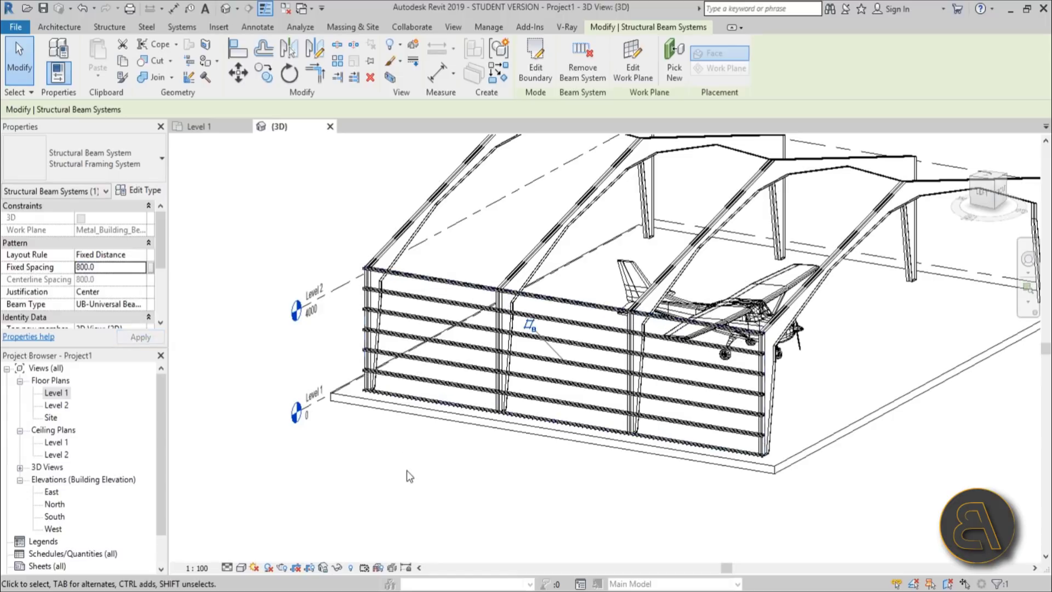
pyautogui.click(407, 470)
# Start another beam system and set its work plane by picking the sloped top face of the front truss on the west side.
pyautogui.scroll(-4, 406, 470)
pyautogui.moveTo(428, 430)
pyautogui.keyDown('shift'); pyautogui.mouseDown(button='middle')
pyautogui.moveTo(261, 439)
pyautogui.moveTo(434, 433)
pyautogui.mouseUp(button='middle'); pyautogui.keyUp('shift')
pyautogui.scroll(3, 463, 426)
pyautogui.moveTo(438, 279); pyautogui.dragTo(286, 337, button='middle')
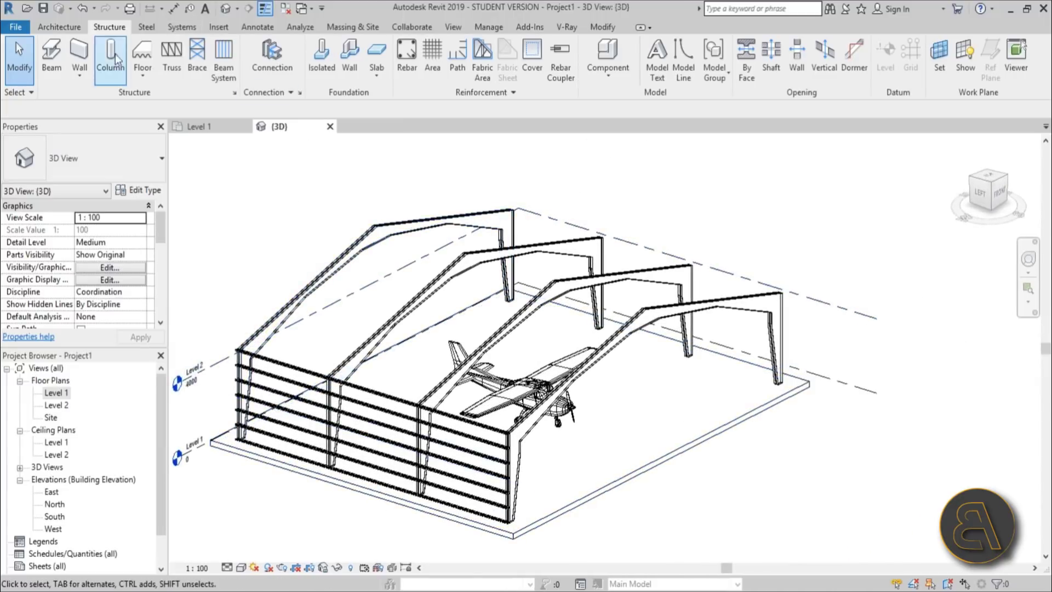
pyautogui.click(217, 58)
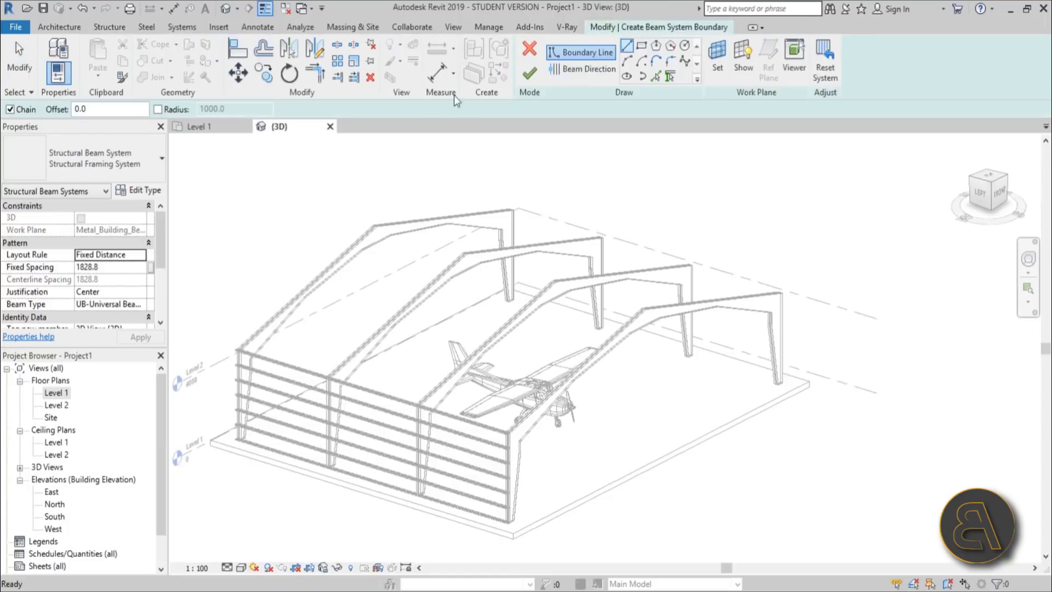
pyautogui.click(722, 67)
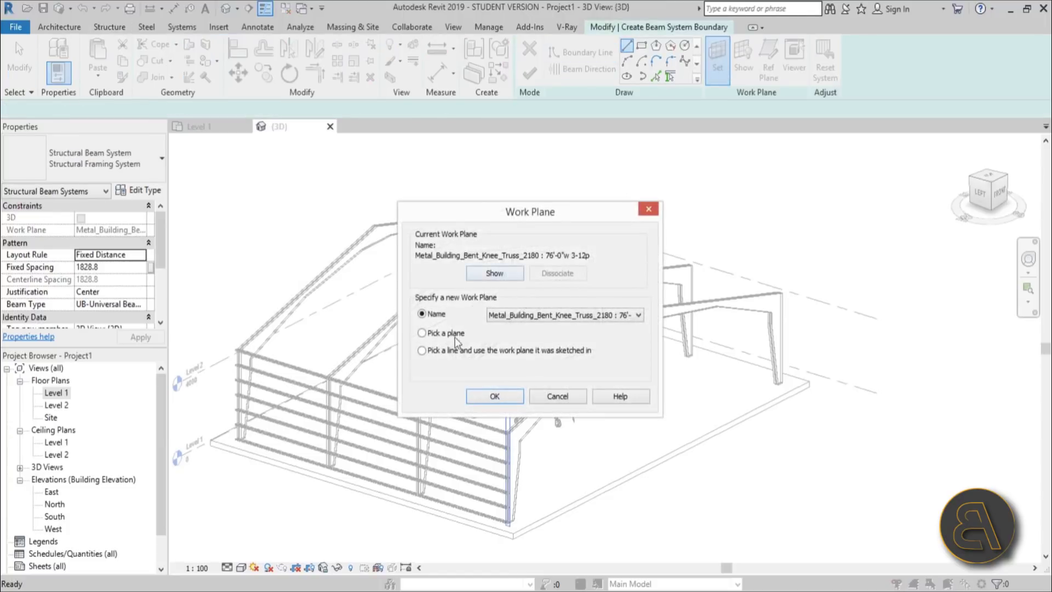
pyautogui.click(439, 330)
pyautogui.click(495, 394)
pyautogui.scroll(5, 629, 334)
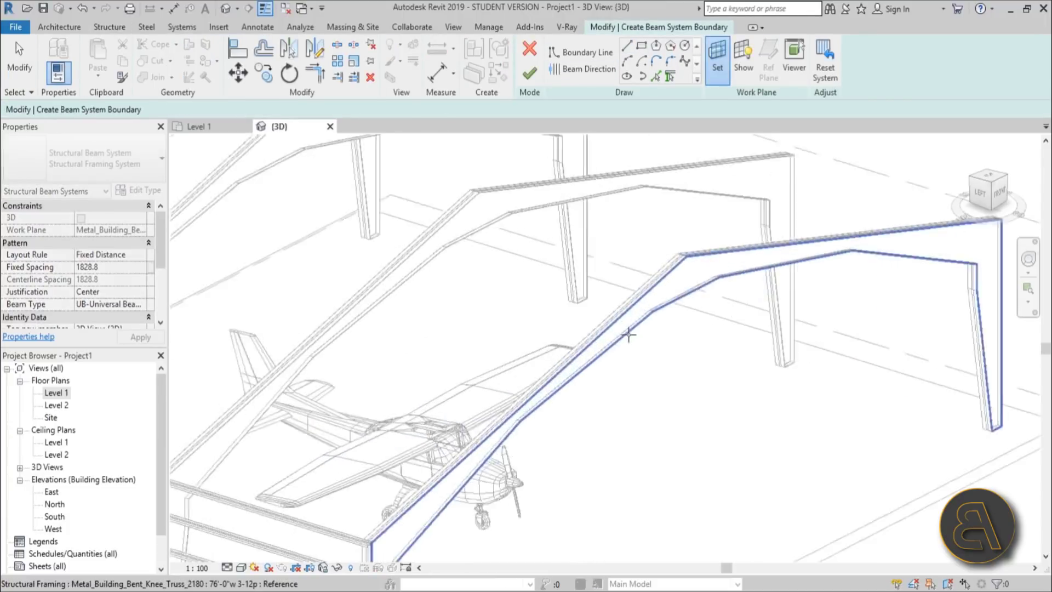
pyautogui.scroll(4, 628, 334)
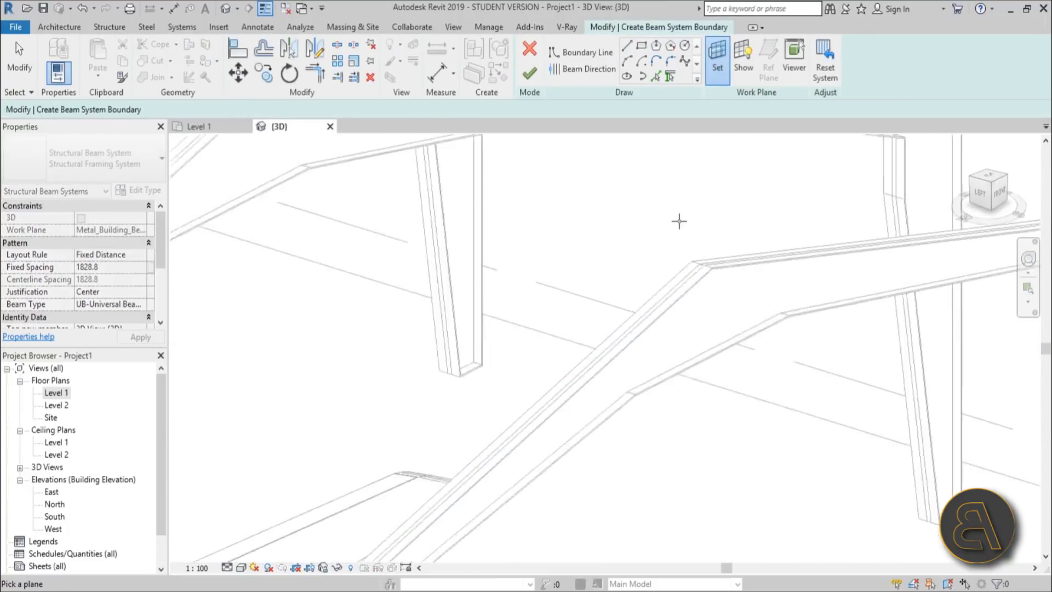
pyautogui.click(691, 277)
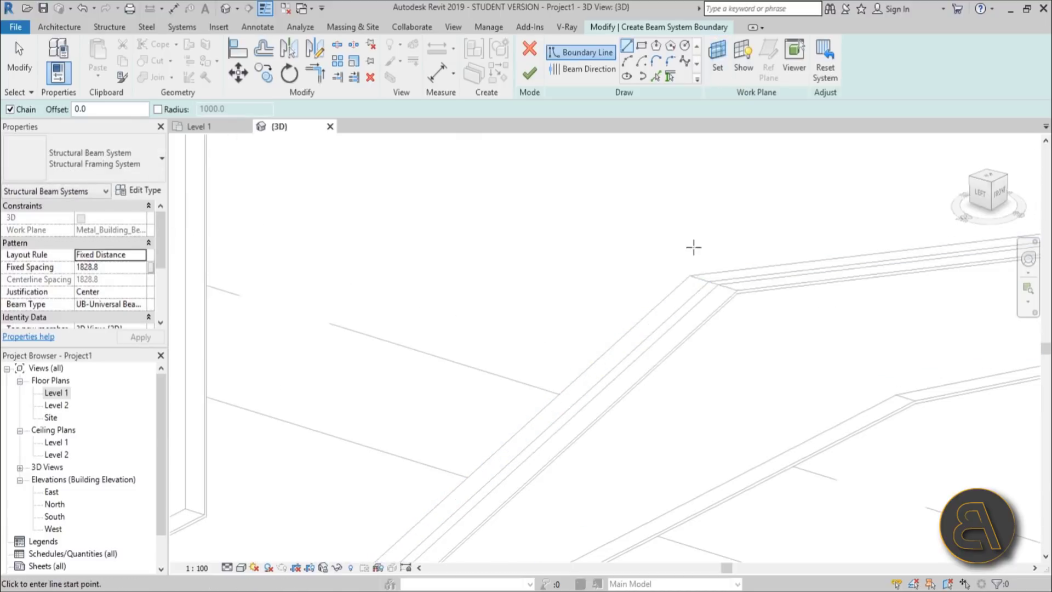
# Sketch a rectangular boundary about 18 m long over the west roof slope, from the front truss's ridge corner to the rear truss's eave corner.
pyautogui.scroll(-5, 693, 245)
pyautogui.moveTo(618, 265); pyautogui.dragTo(593, 295, button='middle')
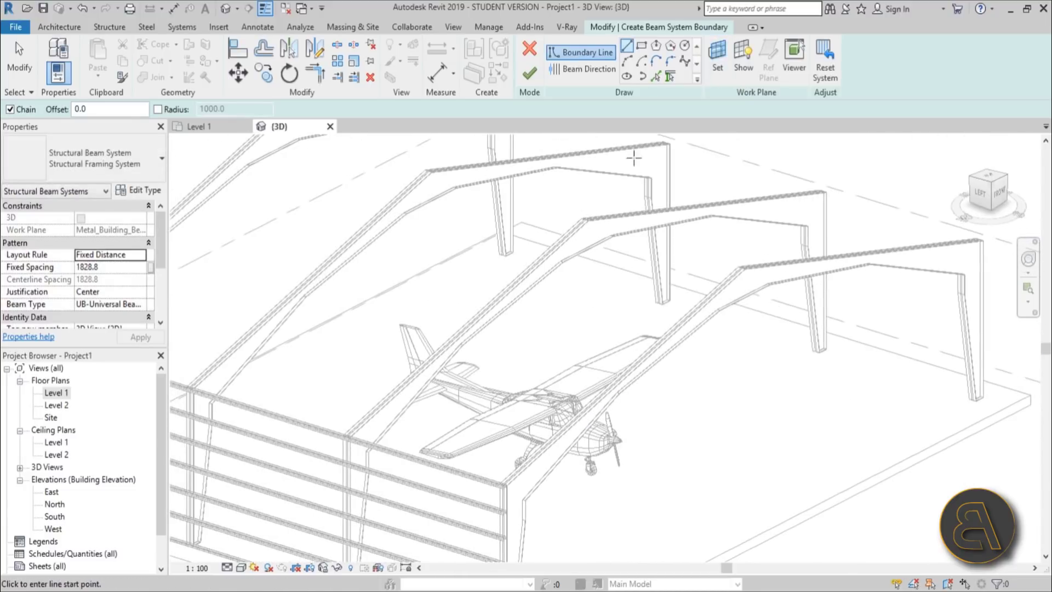
pyautogui.click(642, 46)
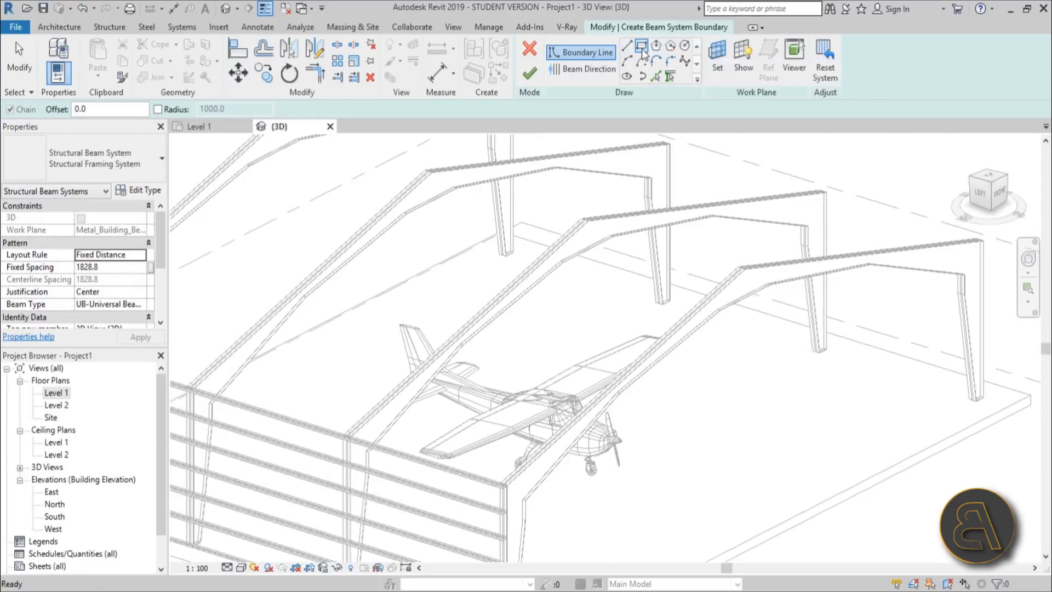
pyautogui.scroll(6, 736, 289)
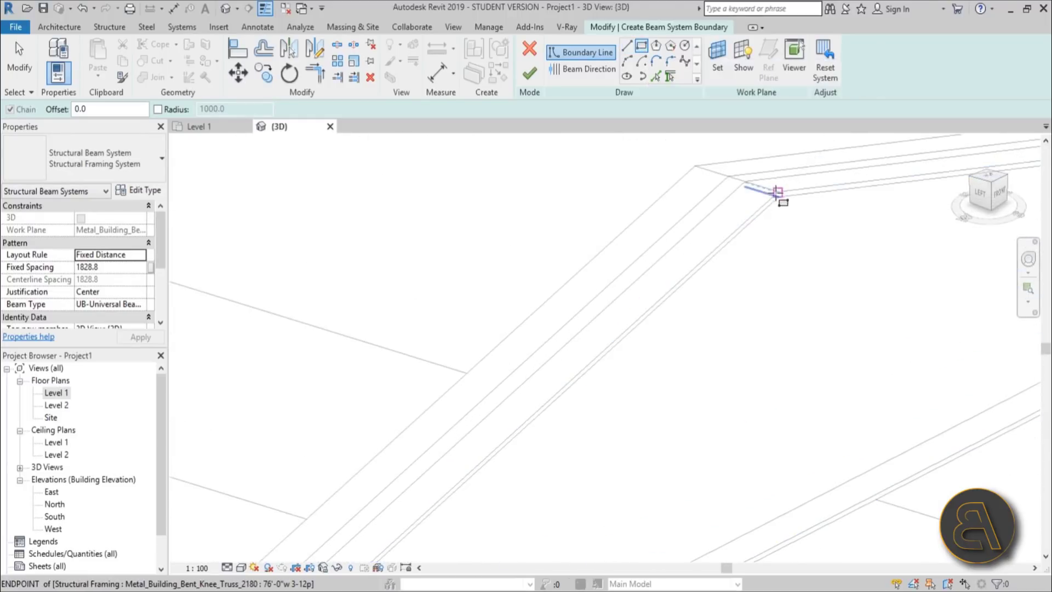
pyautogui.click(777, 192)
pyautogui.scroll(-7, 777, 189)
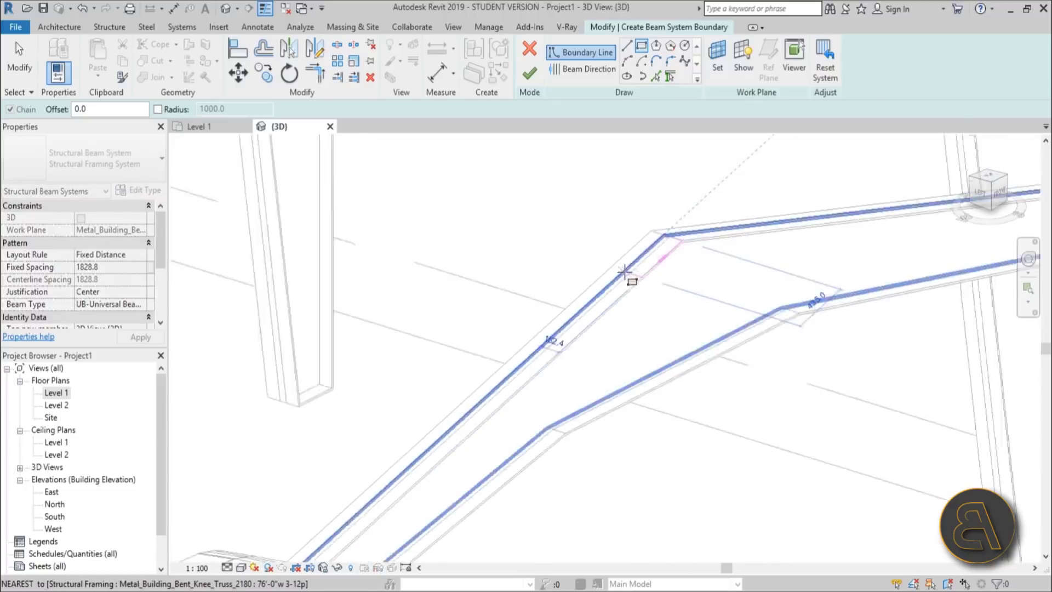
pyautogui.scroll(8, 310, 300)
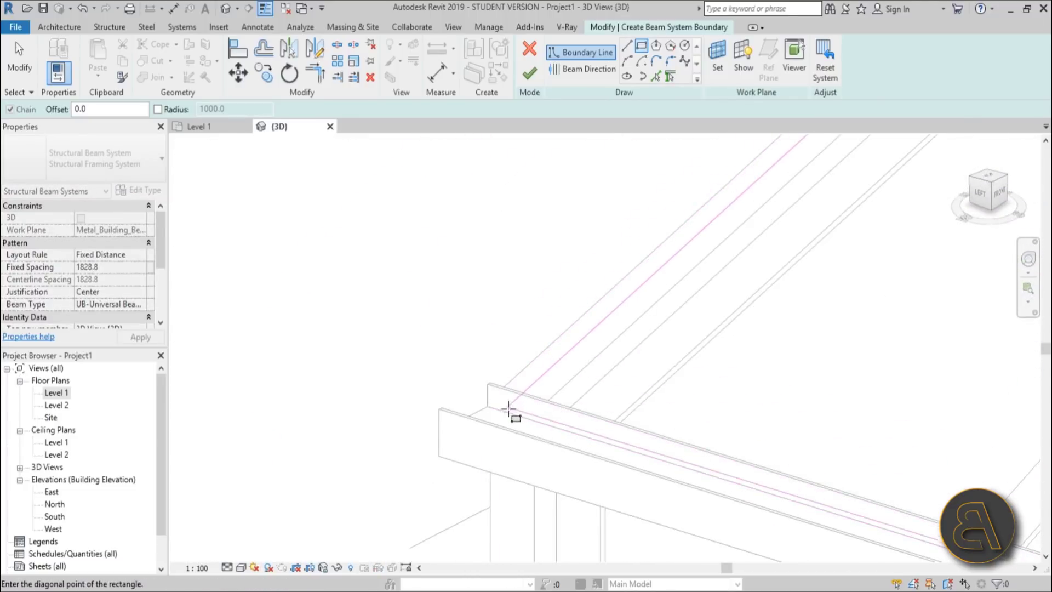
pyautogui.scroll(-4, 488, 414)
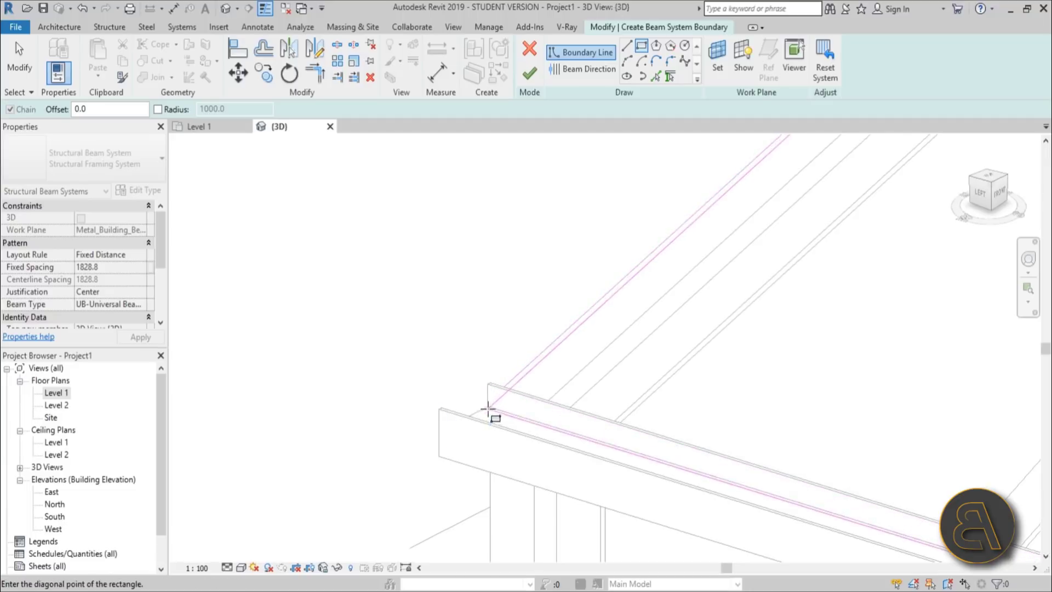
pyautogui.scroll(6, 616, 430)
pyautogui.scroll(-4, 471, 334)
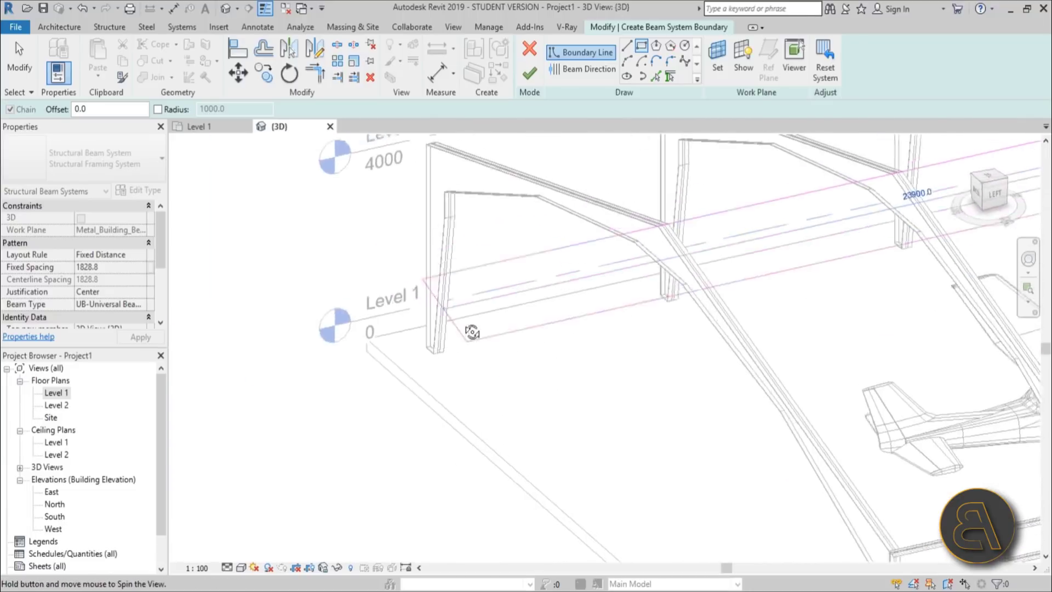
pyautogui.scroll(6, 537, 453)
pyautogui.scroll(-2, 592, 307)
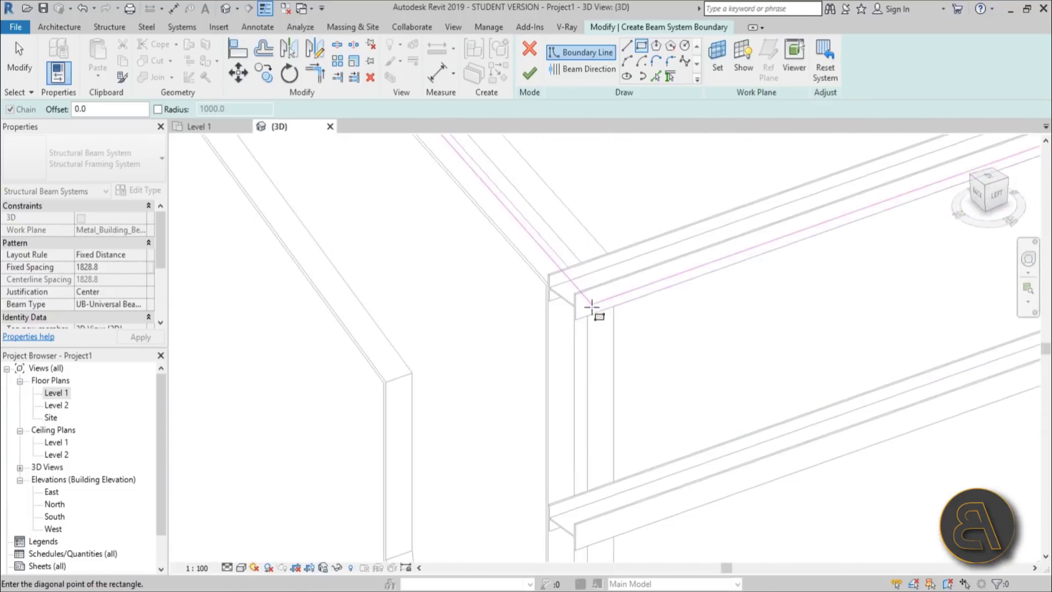
pyautogui.scroll(4, 535, 312)
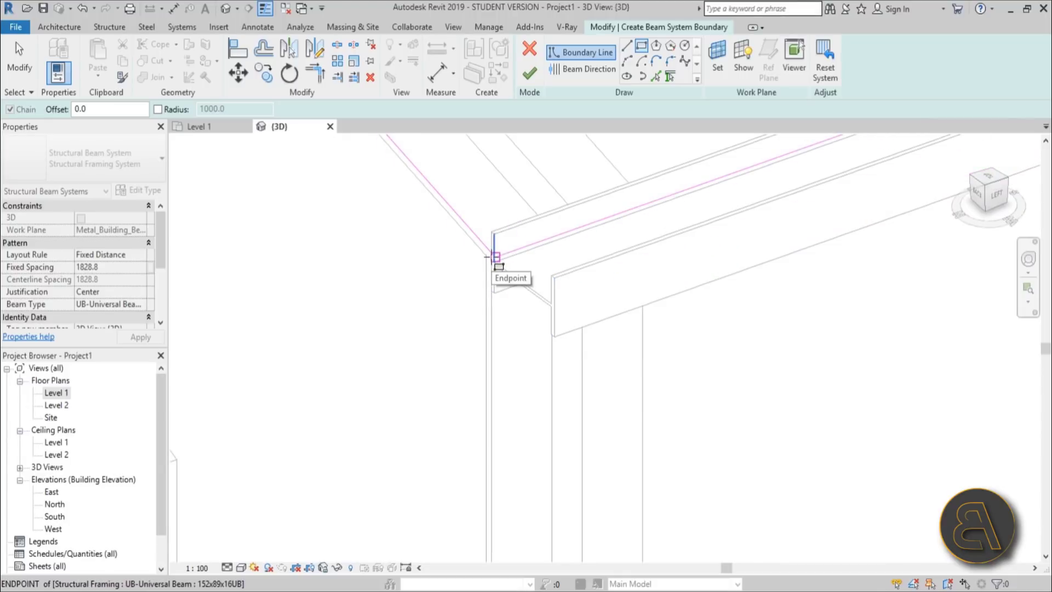
pyautogui.scroll(4, 487, 258)
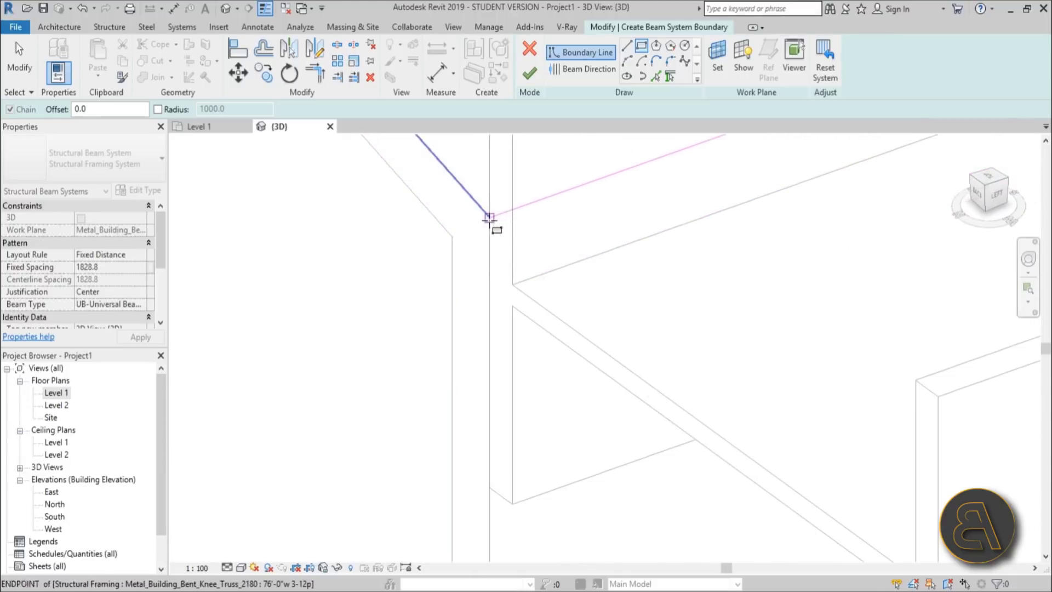
pyautogui.click(489, 217)
pyautogui.scroll(-3, 490, 223)
pyautogui.scroll(3, 402, 390)
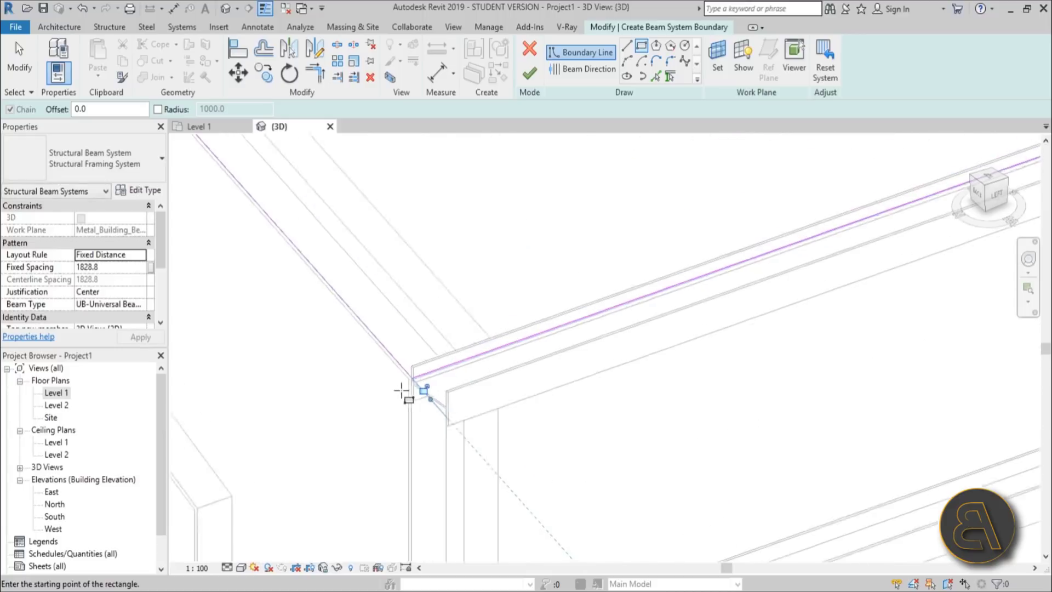
pyautogui.scroll(-5, 402, 390)
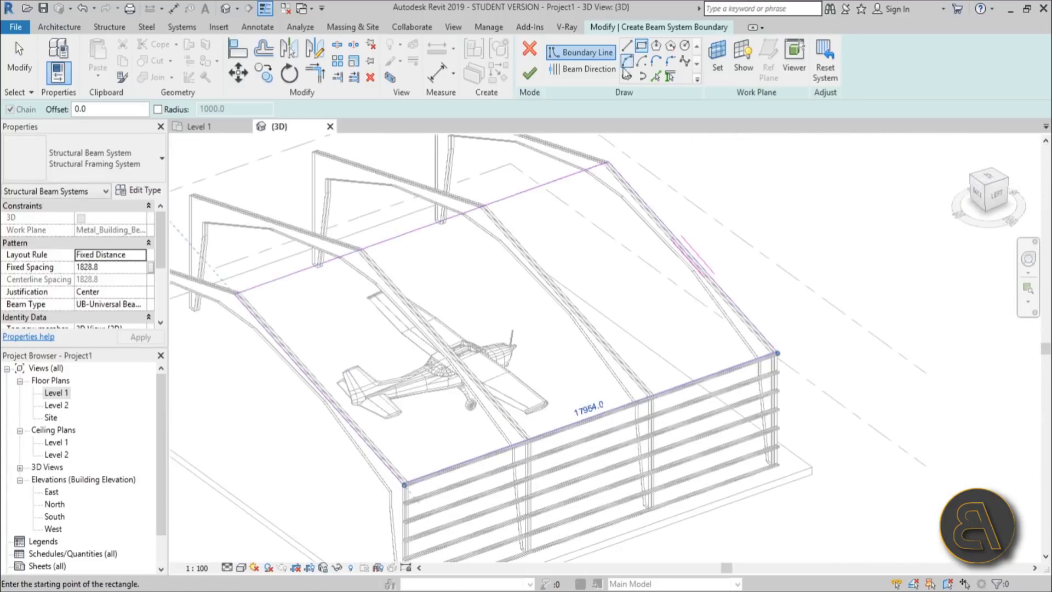
# Run the roof beams parallel to the ridge at 800 mm fixed spacing using the 152x89x16UB type, and finish the beam system.
pyautogui.click(600, 67)
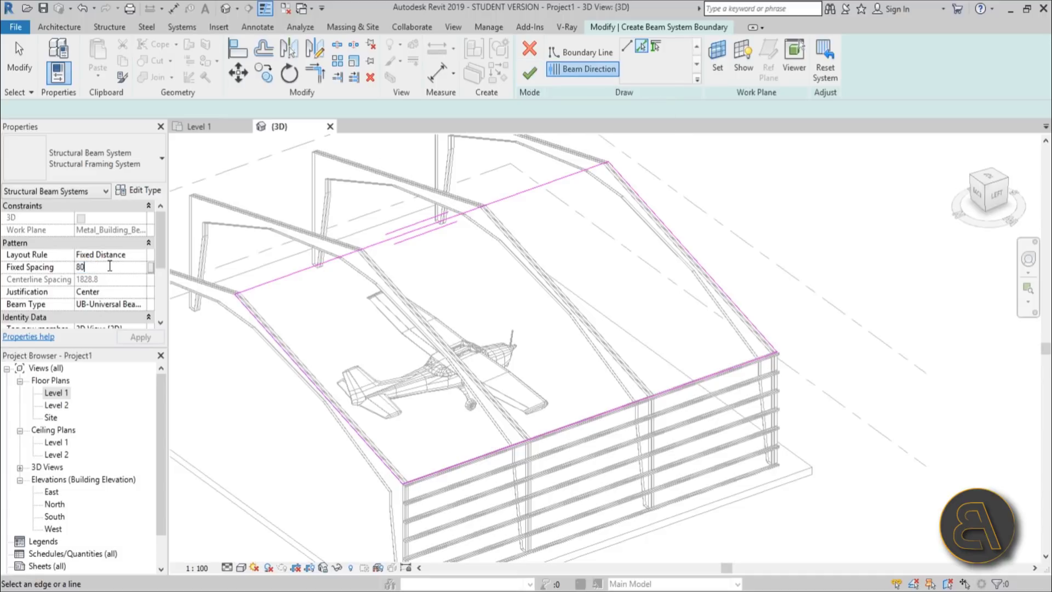
pyautogui.click(141, 304)
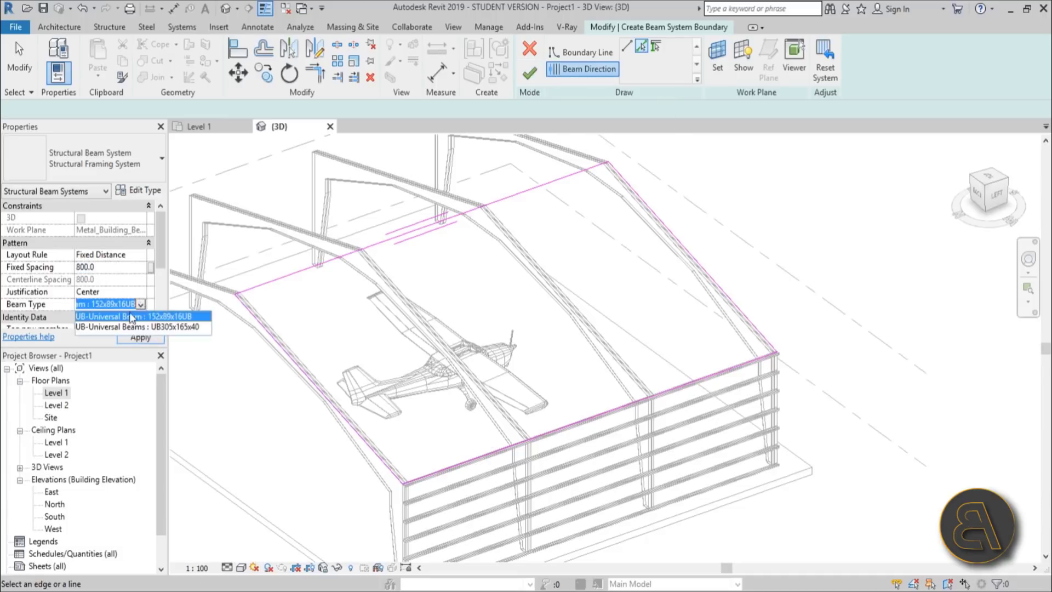
pyautogui.click(535, 80)
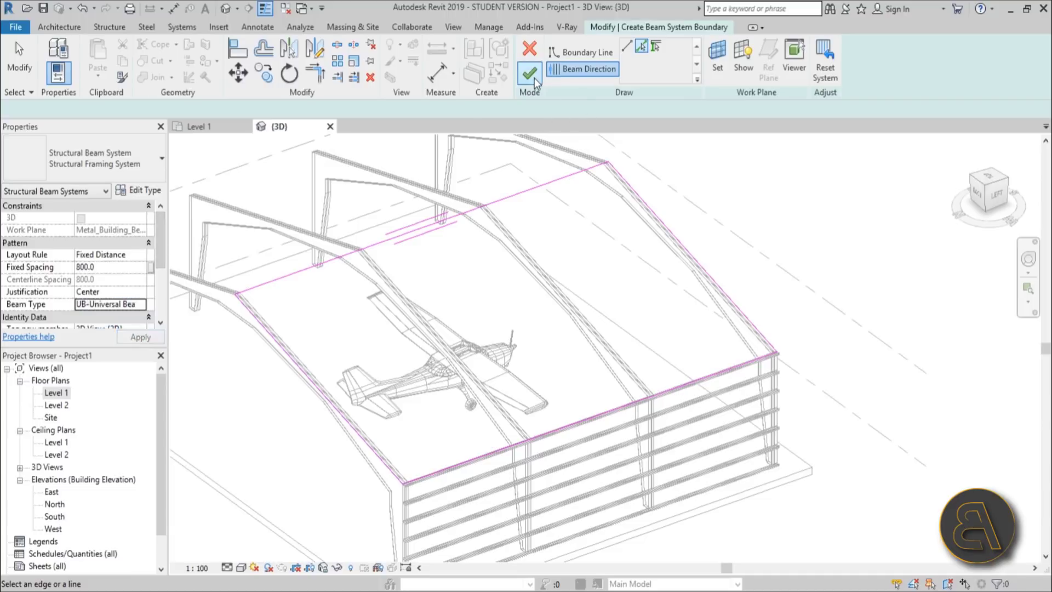
pyautogui.click(534, 78)
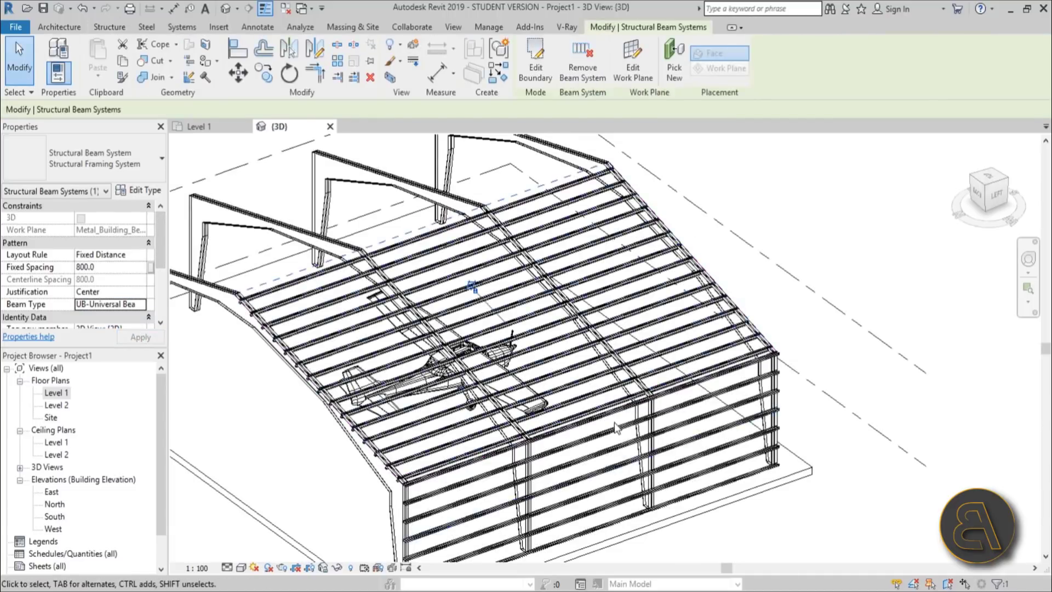
# Inspect the roof beams' seating at the west eave, and open the South elevation in Wireframe visual style.
pyautogui.keyDown('shift'); pyautogui.moveTo(630, 307); pyautogui.dragTo(754, 292, button='middle'); pyautogui.keyUp('shift')
pyautogui.scroll(5, 650, 355)
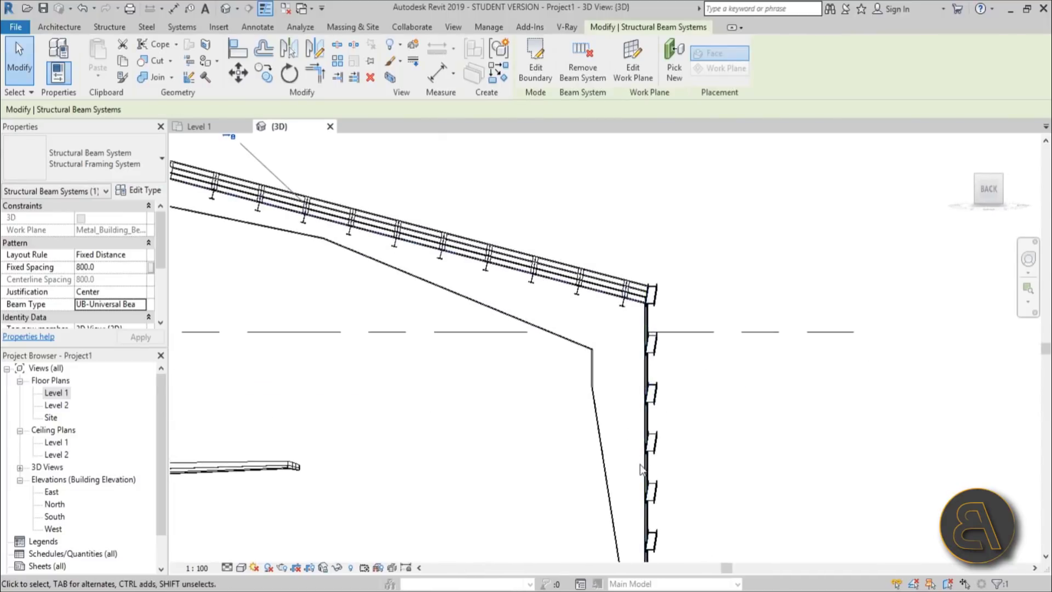
pyautogui.scroll(5, 638, 324)
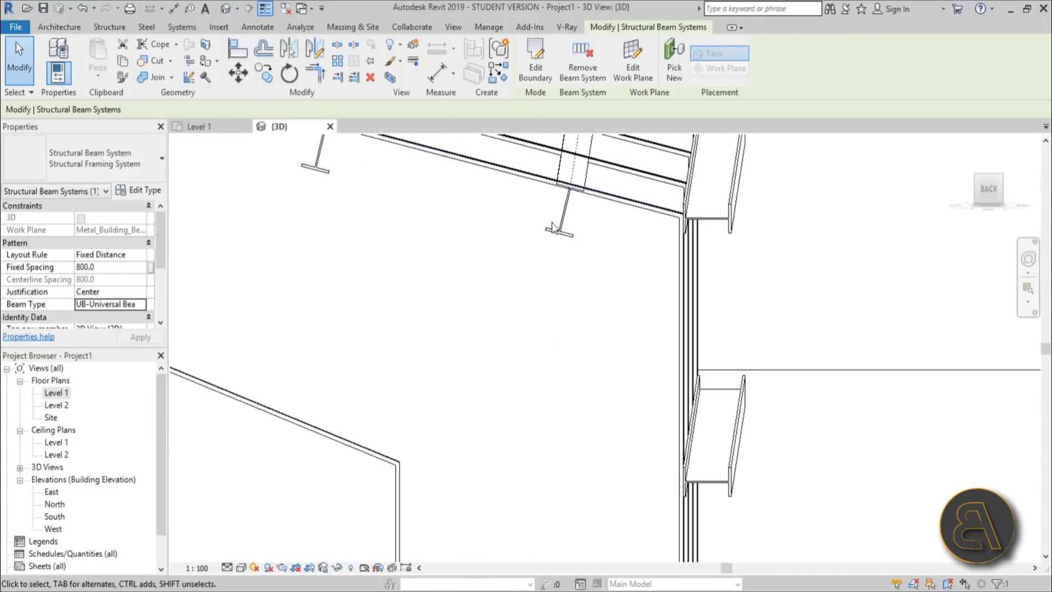
pyautogui.scroll(-5, 548, 232)
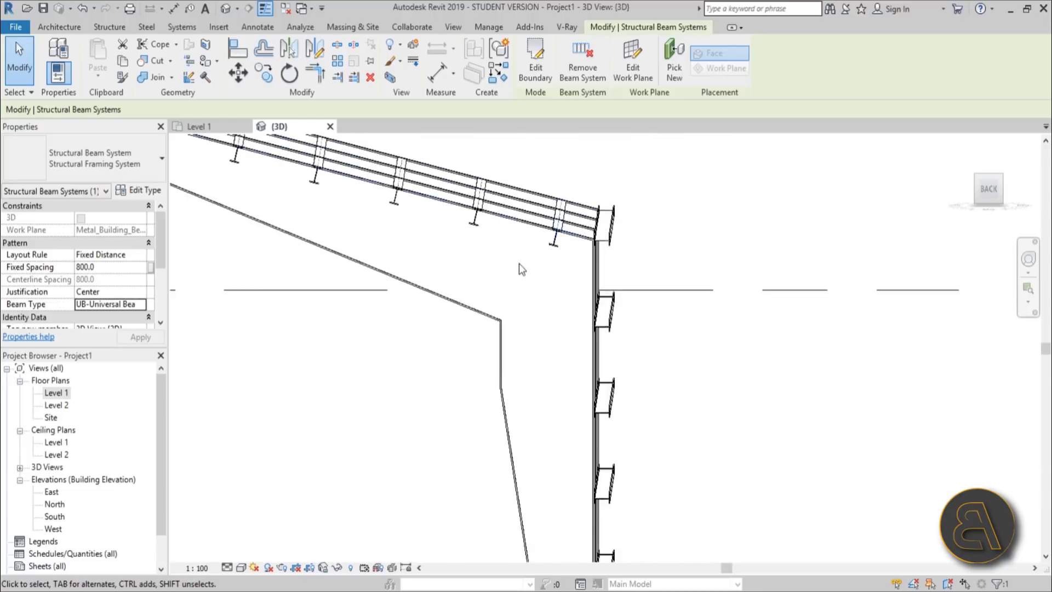
pyautogui.keyDown('shift'); pyautogui.moveTo(519, 263); pyautogui.dragTo(181, 493, button='middle'); pyautogui.keyUp('shift')
pyautogui.doubleClick(54, 516)
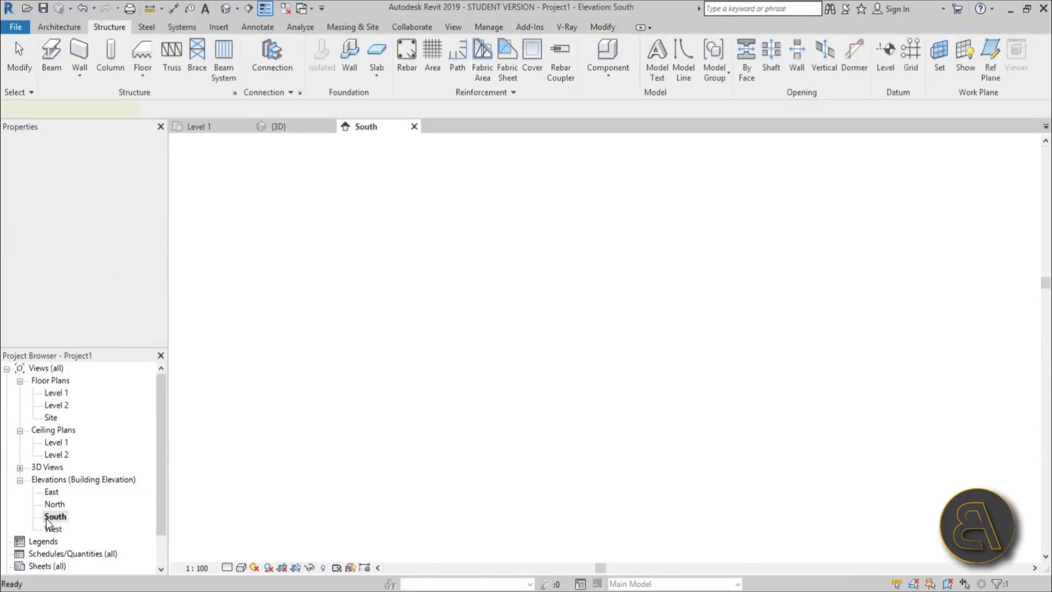
pyautogui.scroll(3, 331, 303)
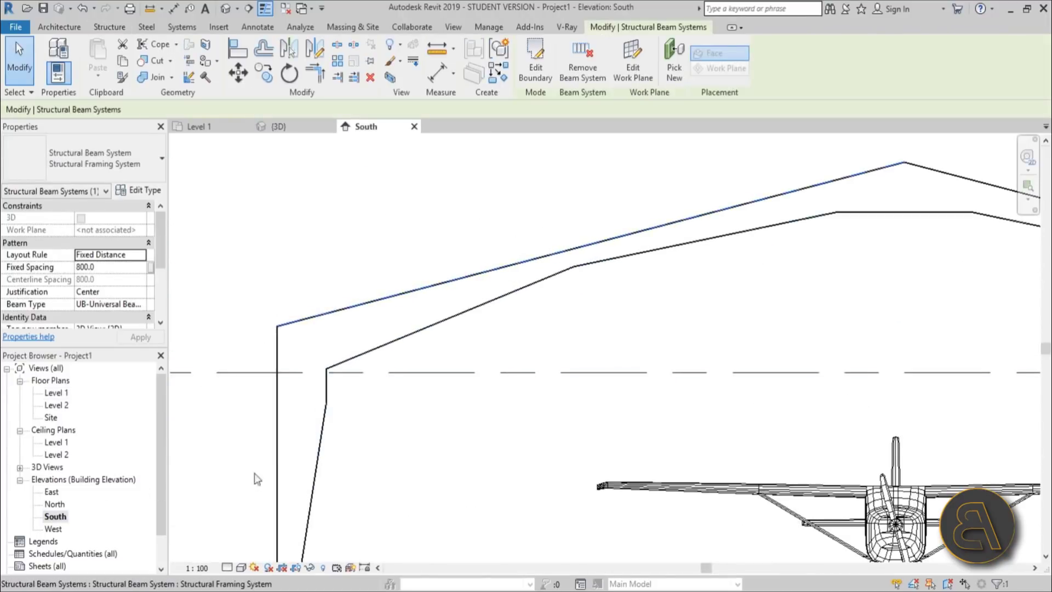
pyautogui.click(241, 567)
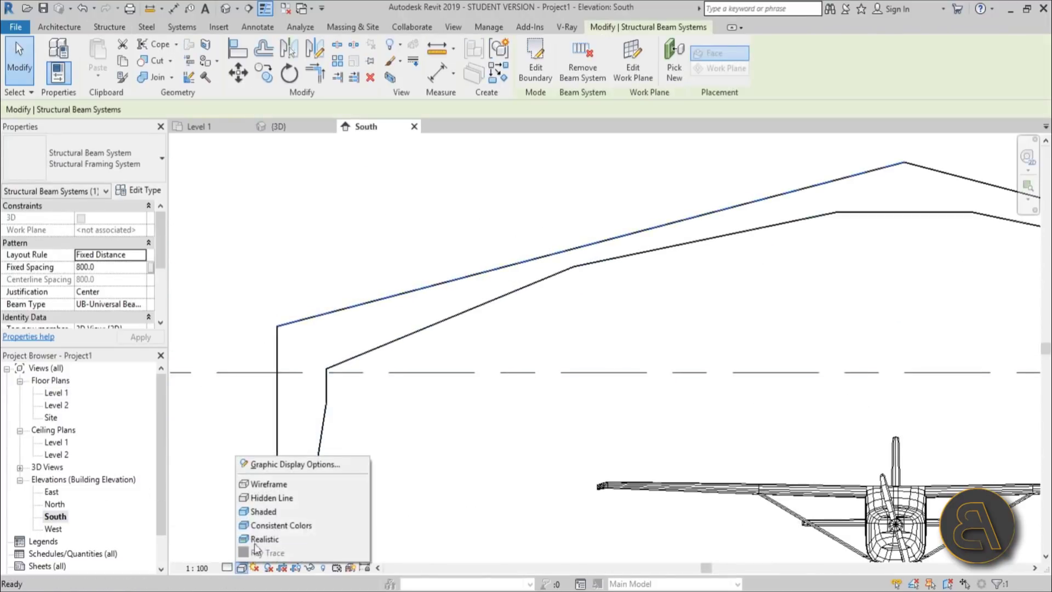
pyautogui.click(269, 485)
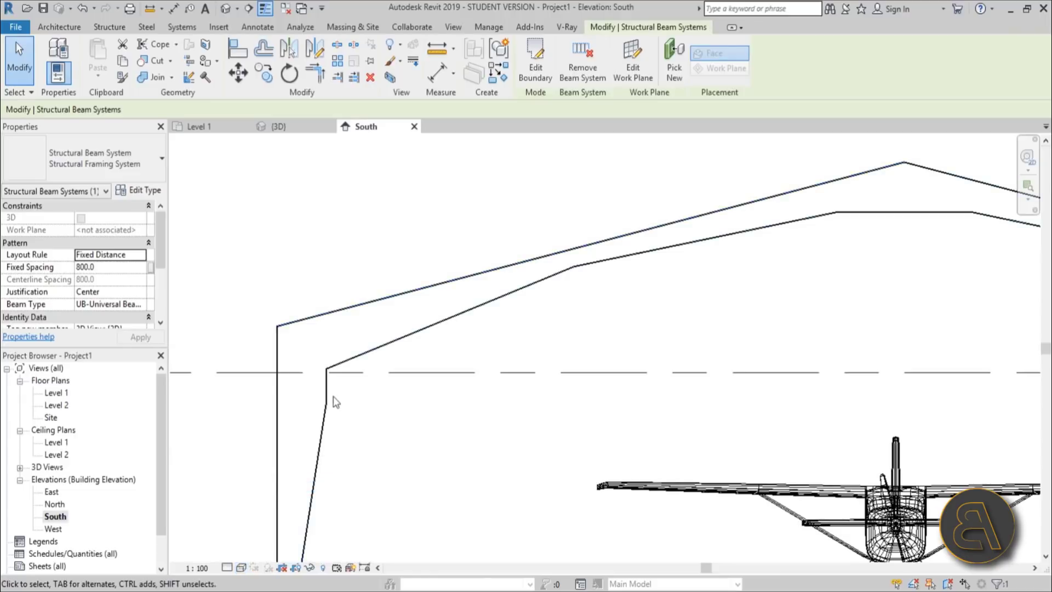
# Set the South elevation's detail level to Fine.
pyautogui.moveTo(328, 403); pyautogui.dragTo(337, 449, button='middle')
pyautogui.click(296, 359)
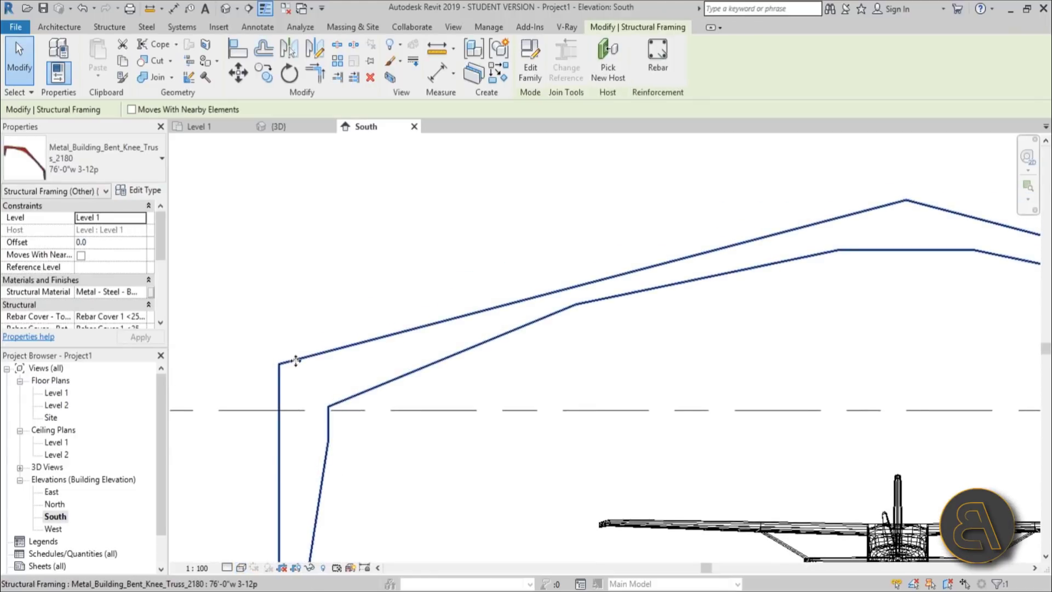
pyautogui.click(226, 567)
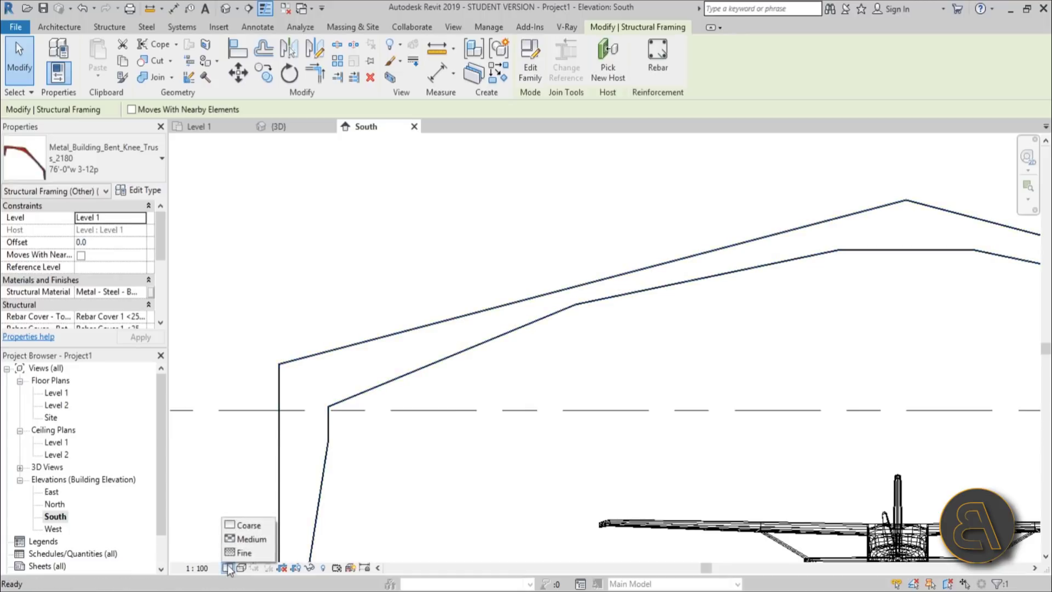
pyautogui.click(241, 553)
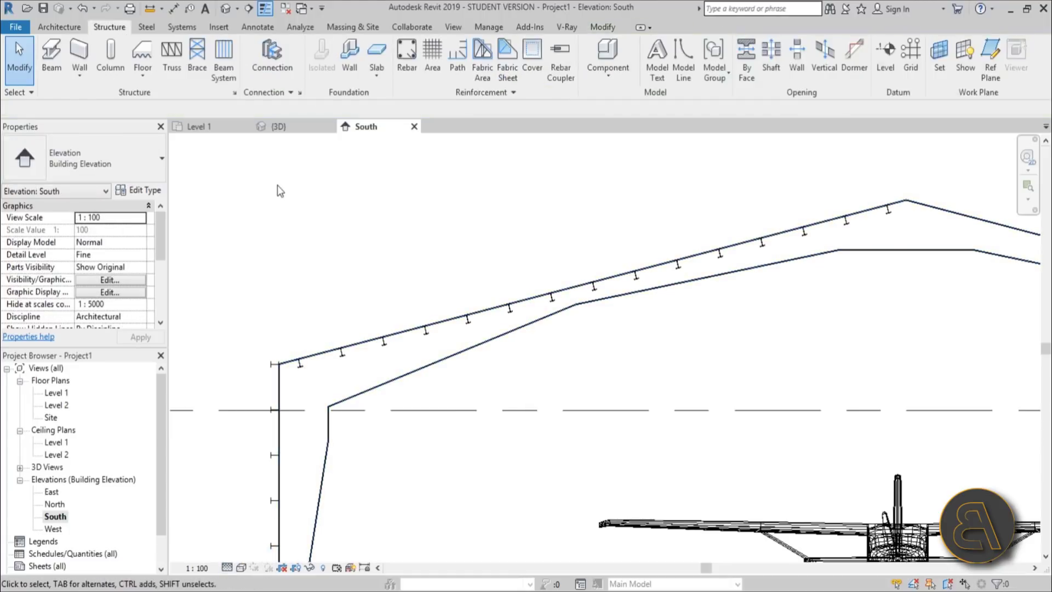
# Move the west roof beam system, without the wall's top beam, perpendicular to the slope so its bottom flanges sit on the truss's top edge.
pyautogui.moveTo(258, 161); pyautogui.dragTo(996, 379)
pyautogui.scroll(3, 277, 372)
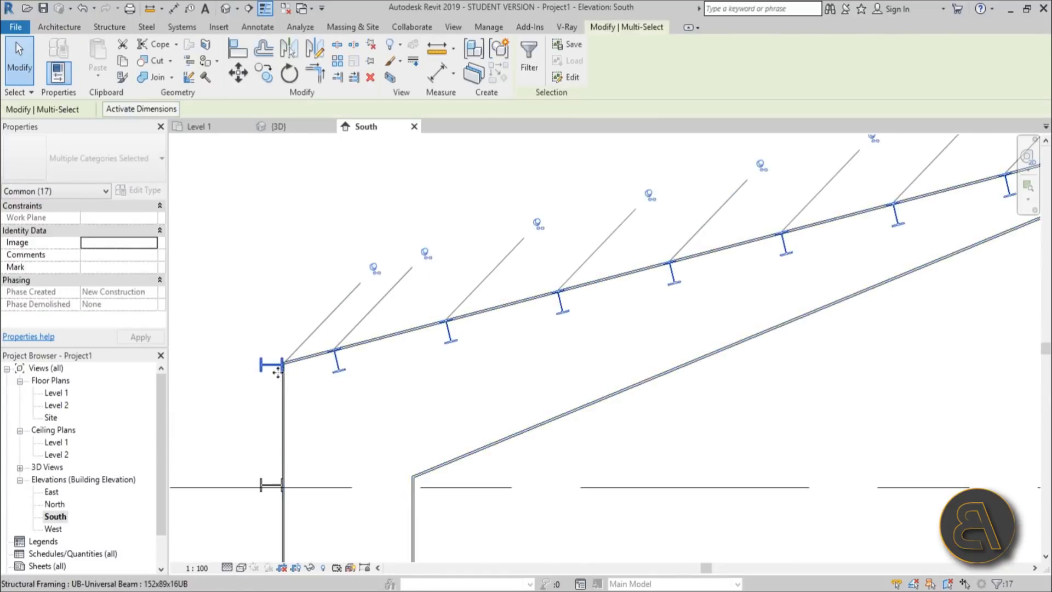
pyautogui.keyDown('shift'); pyautogui.click(273, 372); pyautogui.keyUp('shift')
pyautogui.scroll(-2, 241, 411)
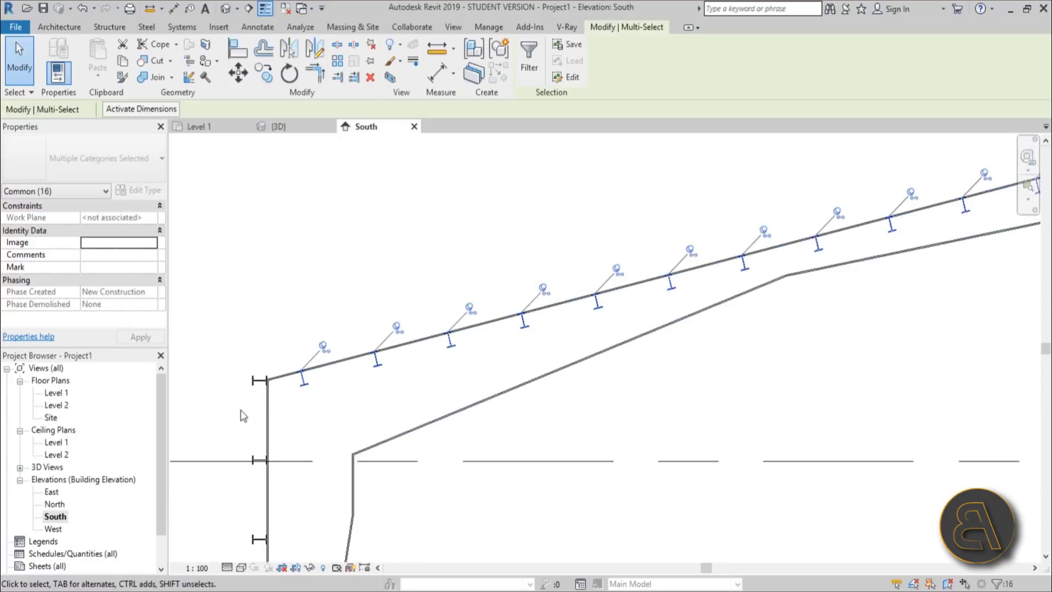
pyautogui.scroll(4, 304, 386)
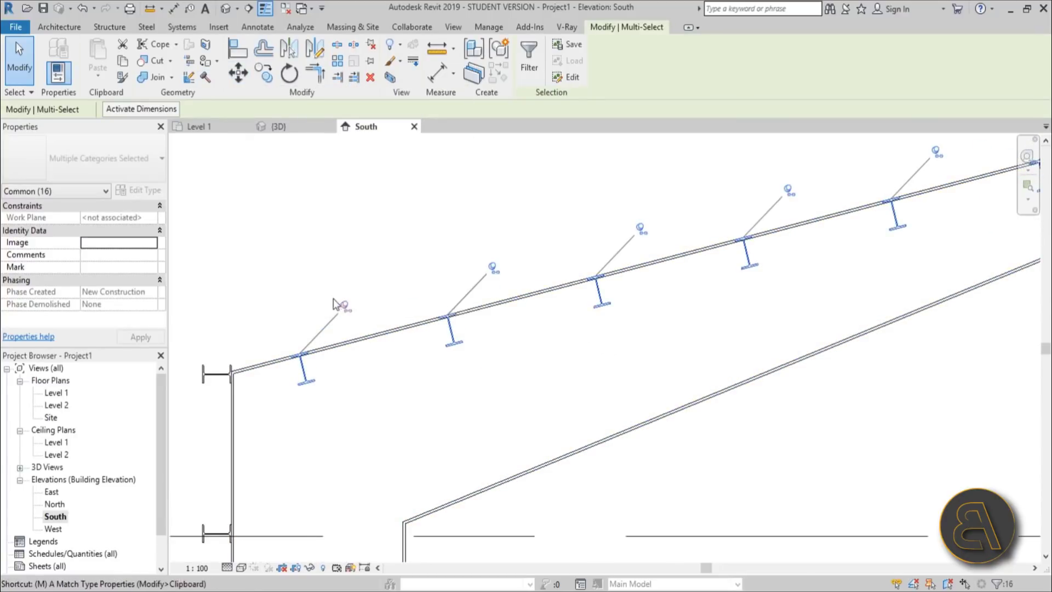
pyautogui.press('m')
pyautogui.press('v')
pyautogui.scroll(3, 301, 389)
pyautogui.click(306, 382)
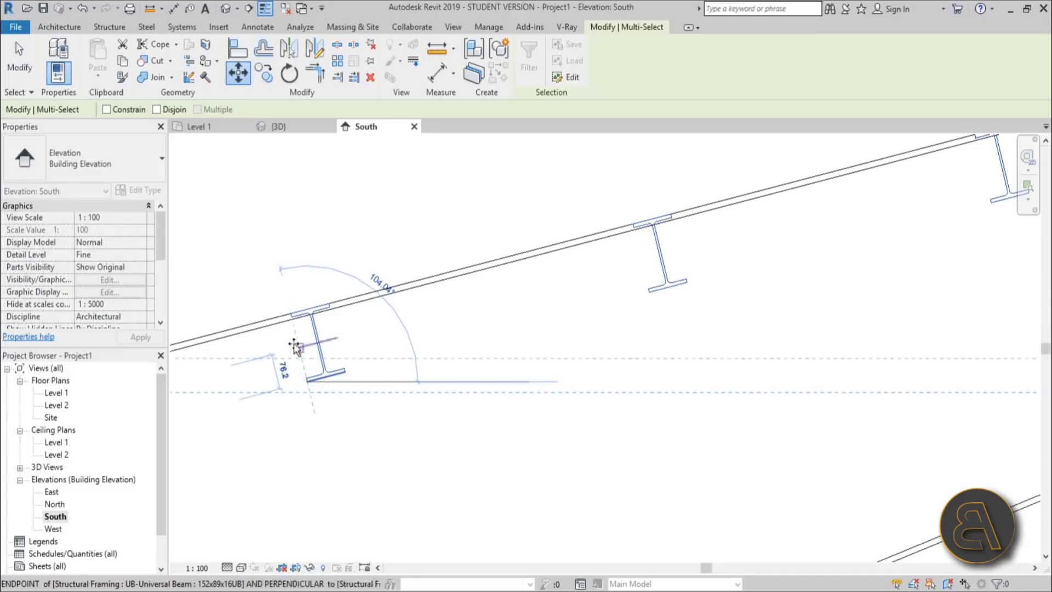
pyautogui.click(294, 315)
pyautogui.scroll(-5, 258, 423)
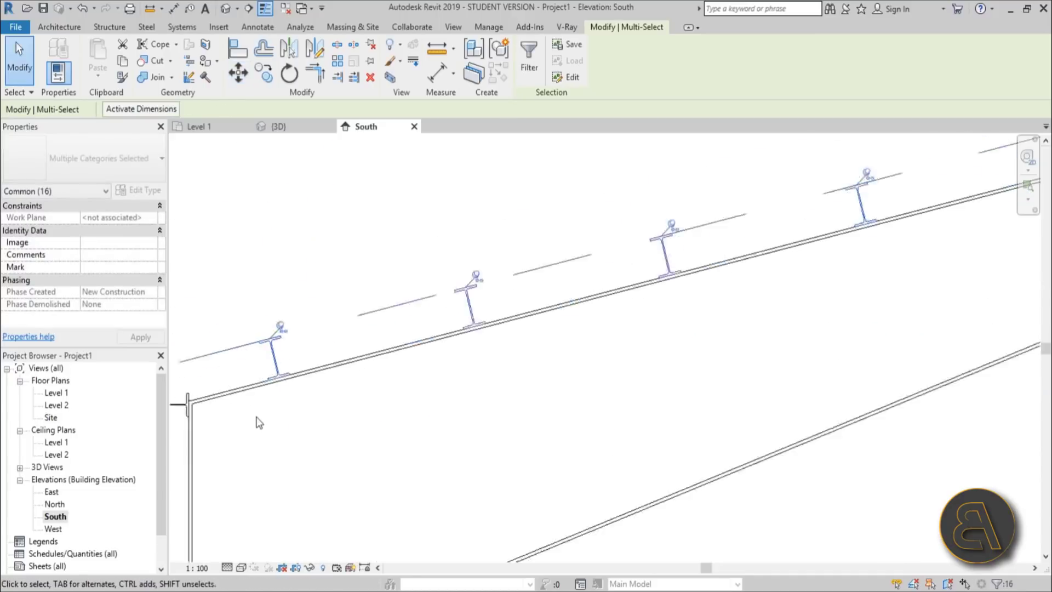
pyautogui.press('Escape')
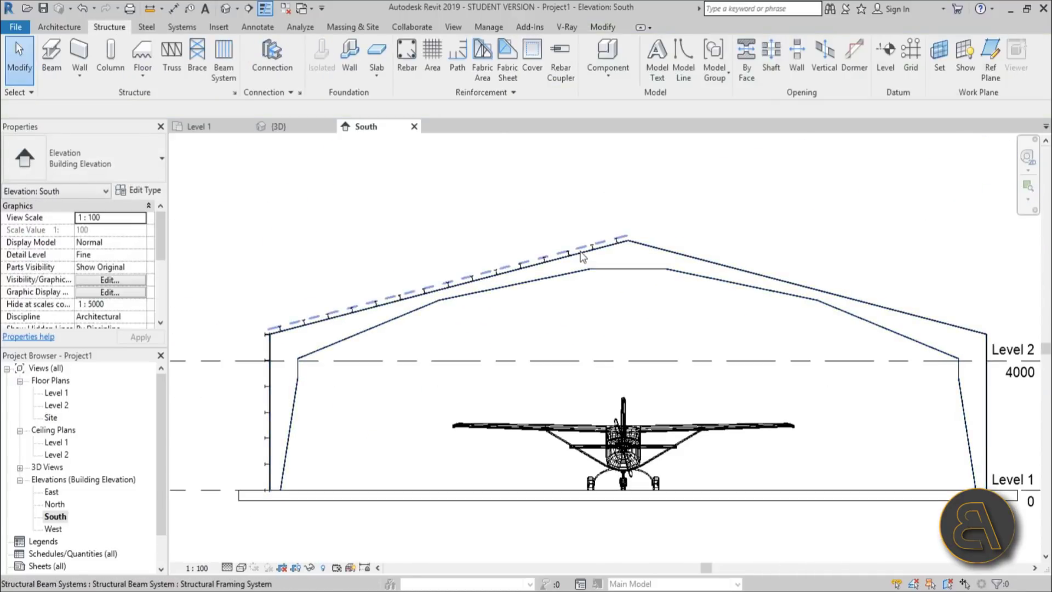
# Mirror copies of the west wall and roof beam systems to the east side in the Site plan, about a drawn north-south axis through the ridge.
pyautogui.scroll(-2, 556, 261)
pyautogui.moveTo(335, 258); pyautogui.dragTo(622, 495)
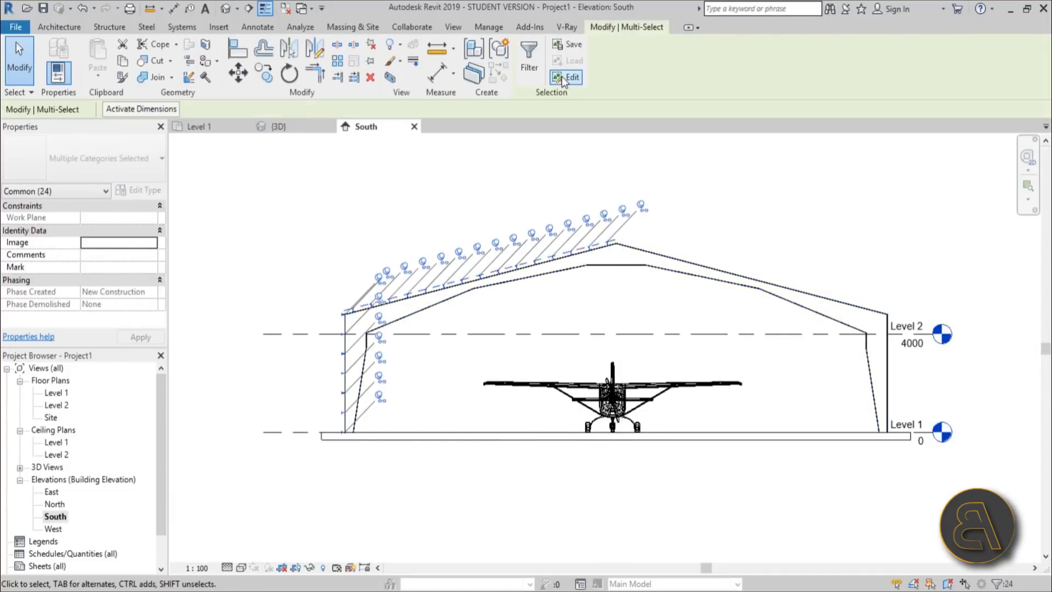
pyautogui.click(529, 74)
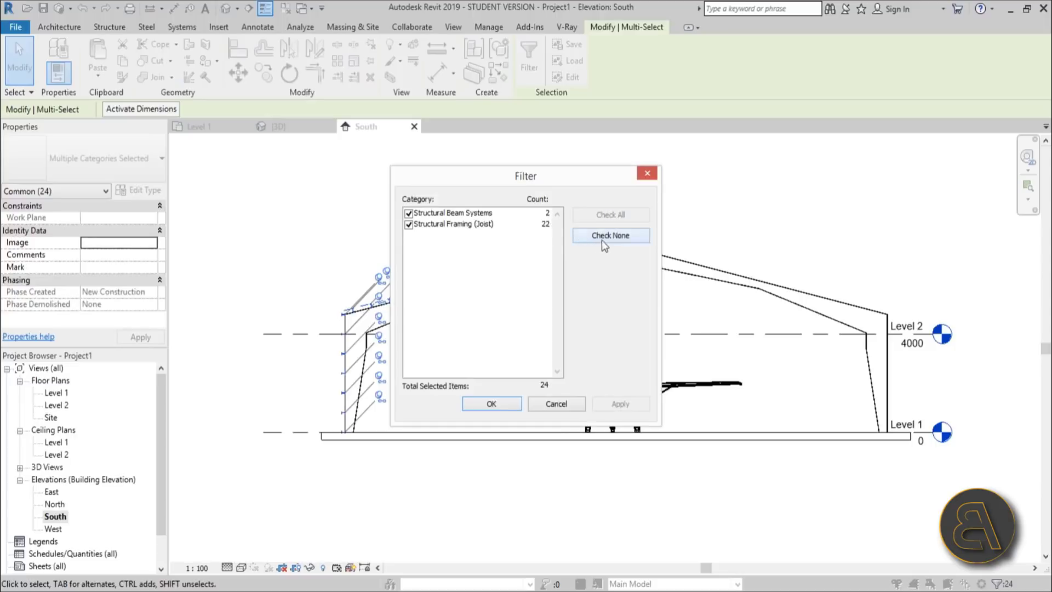
pyautogui.click(491, 403)
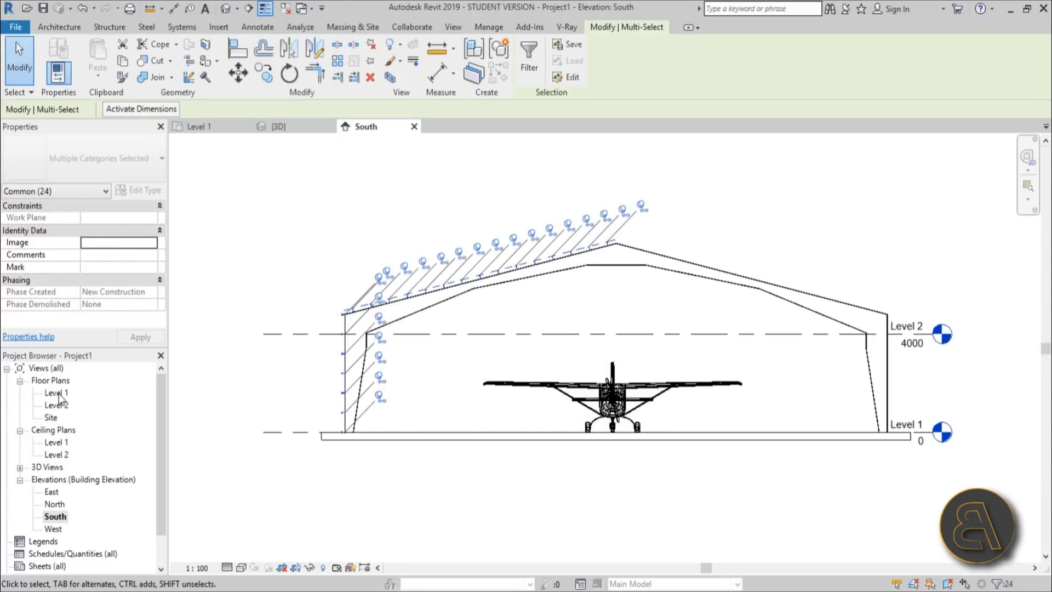
pyautogui.doubleClick(51, 418)
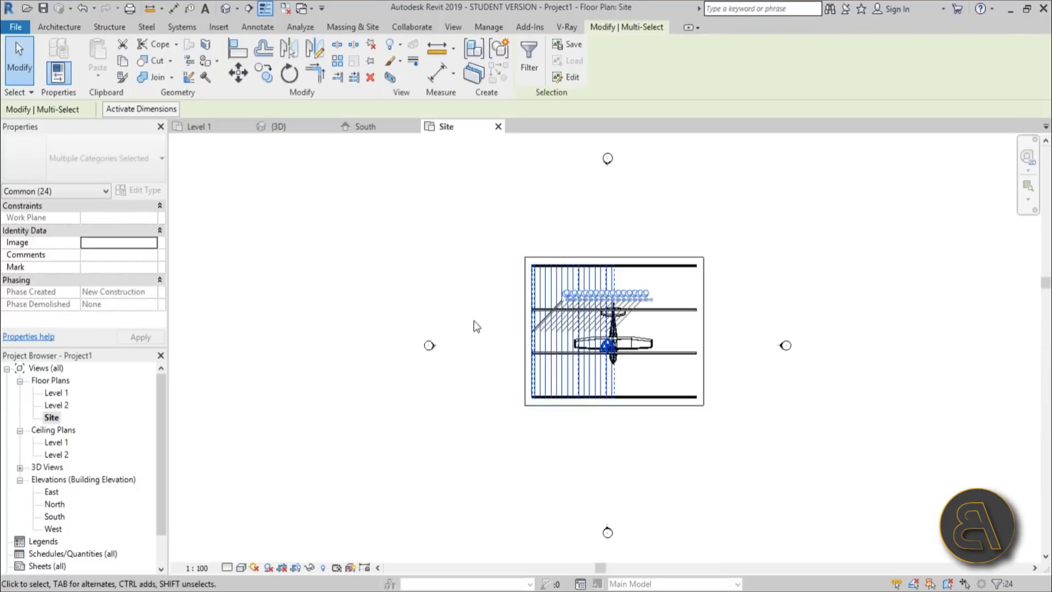
pyautogui.scroll(3, 584, 285)
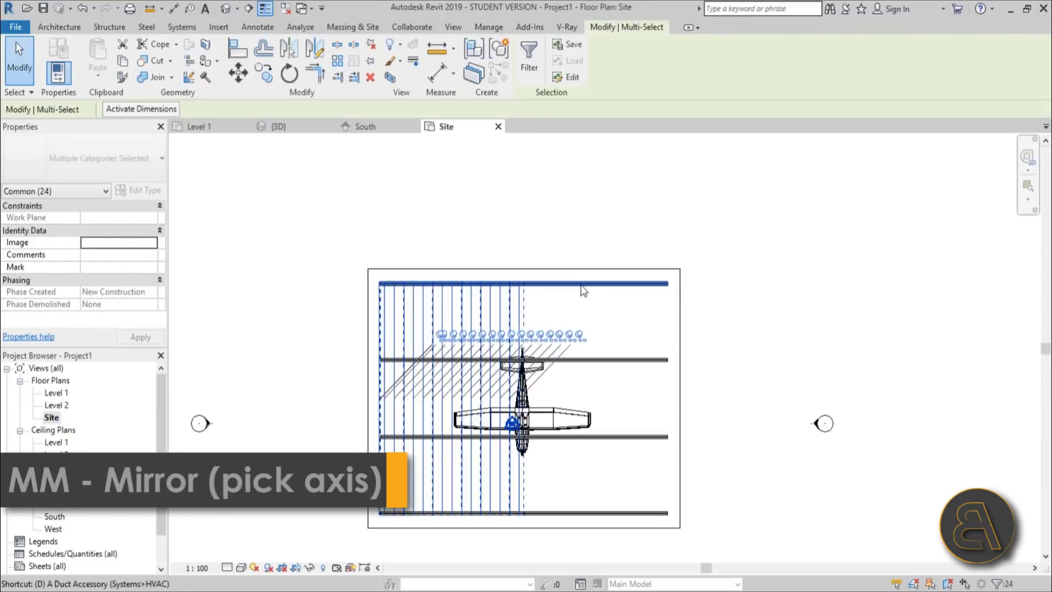
pyautogui.press('m')
pyautogui.press('m')
pyautogui.scroll(5, 584, 285)
pyautogui.scroll(3, 592, 297)
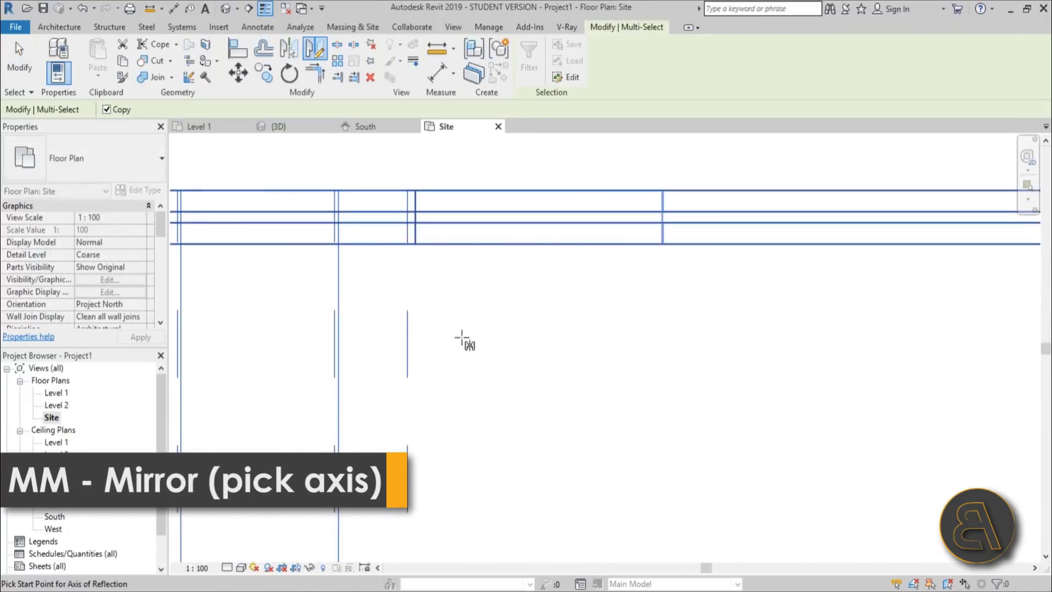
pyautogui.click(415, 245)
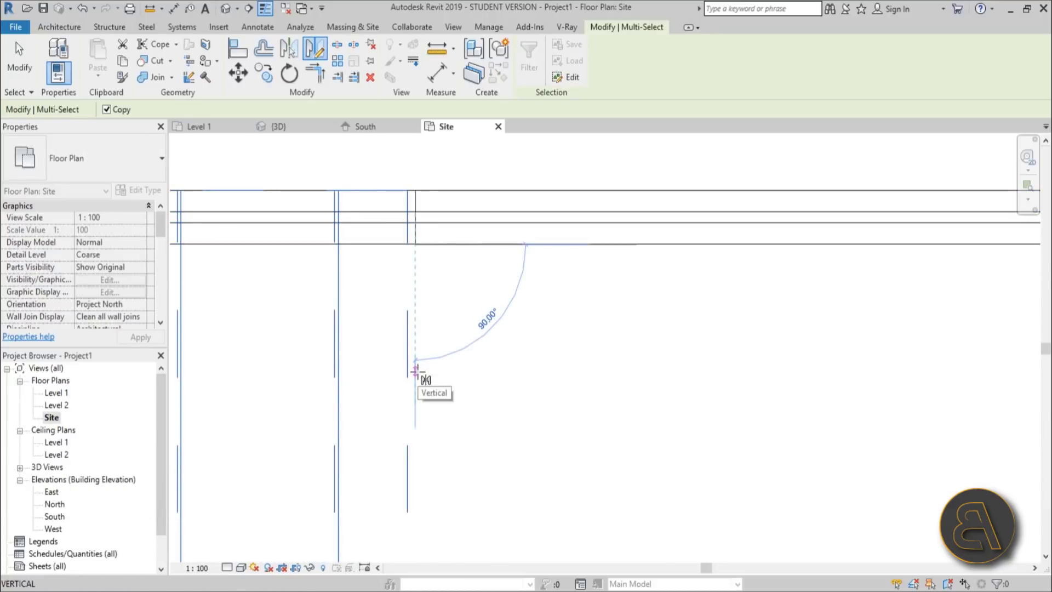
pyautogui.click(415, 372)
pyautogui.scroll(-5, 458, 313)
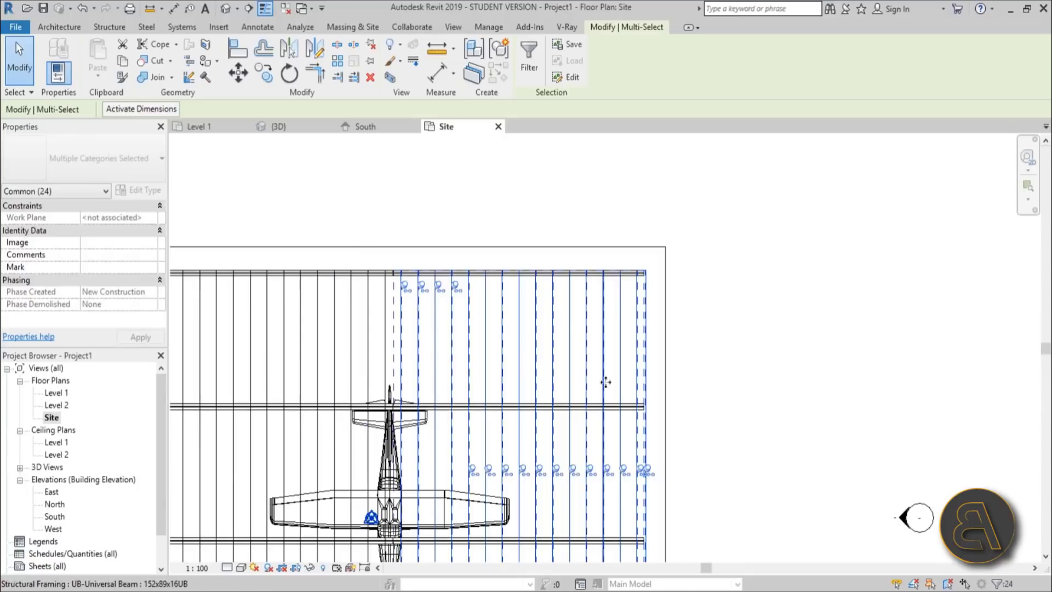
pyautogui.moveTo(605, 382); pyautogui.dragTo(680, 286, button='middle')
# Set the Site plan's detail level to Fine and clear the beam selection.
pyautogui.click(227, 568)
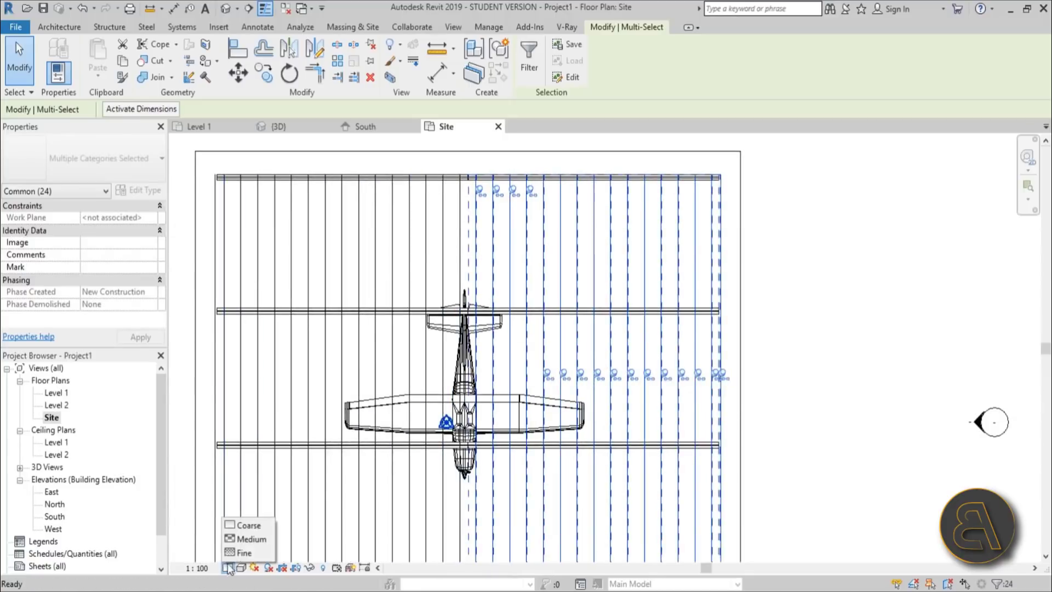
pyautogui.click(243, 552)
pyautogui.press('Escape')
pyautogui.scroll(-1, 456, 277)
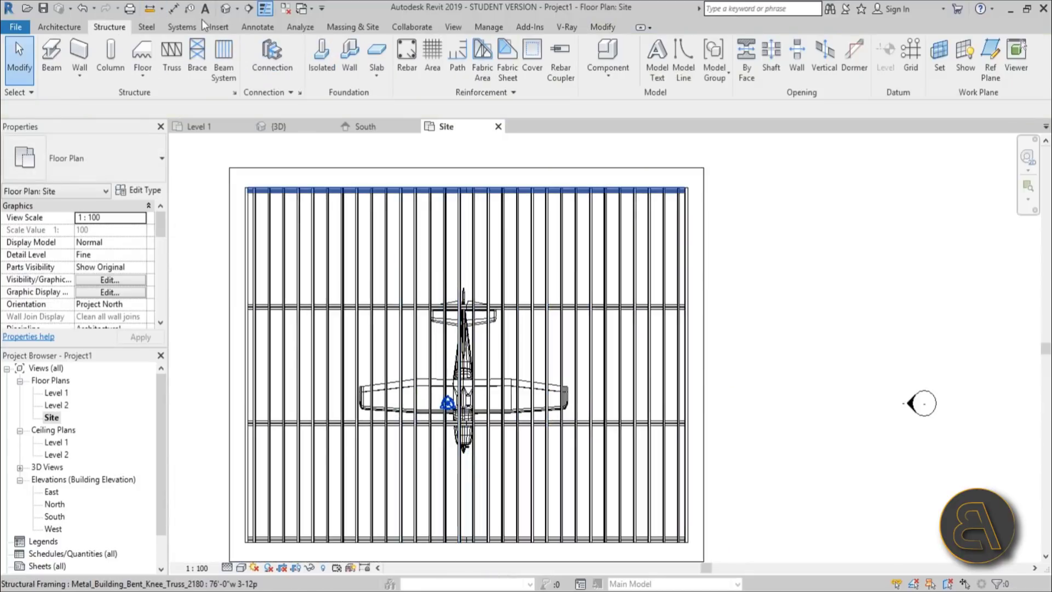
# Open the 3D view and inspect the beams on both walls and roof slopes from several angles.
pyautogui.click(229, 14)
pyautogui.keyDown('shift'); pyautogui.moveTo(602, 438); pyautogui.dragTo(789, 430, button='middle'); pyautogui.keyUp('shift')
pyautogui.scroll(-4, 789, 430)
pyautogui.keyDown('shift'); pyautogui.moveTo(553, 477); pyautogui.dragTo(518, 471, button='middle'); pyautogui.keyUp('shift')
pyautogui.scroll(2, 521, 277)
pyautogui.scroll(-2, 521, 277)
pyautogui.keyDown('shift'); pyautogui.moveTo(521, 276); pyautogui.dragTo(713, 298, button='middle'); pyautogui.keyUp('shift')
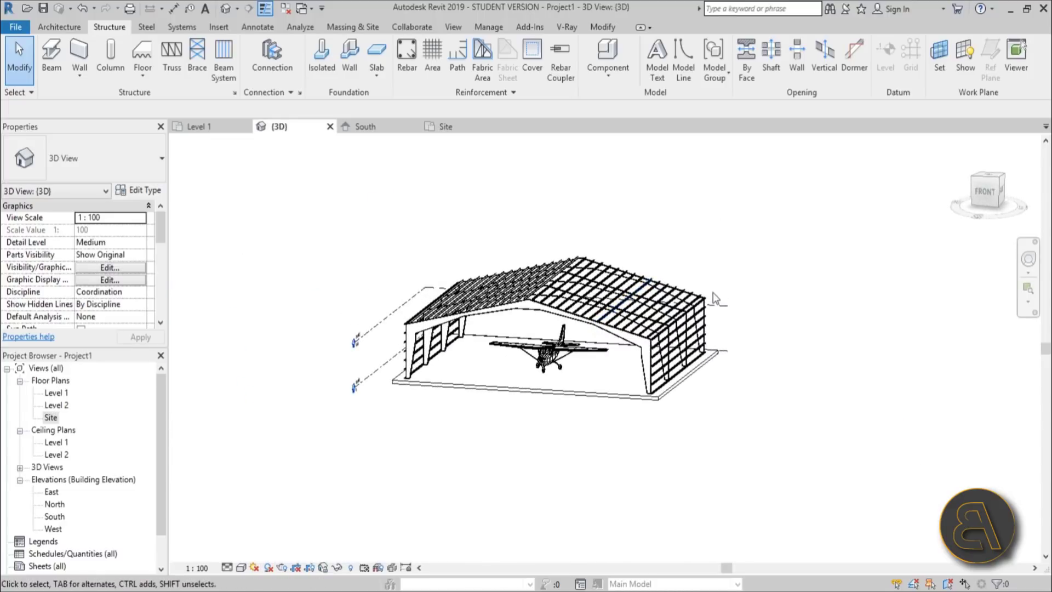
# Start a new beam system and set its work plane by picking the outer vertical face of the rear truss.
pyautogui.keyDown('shift'); pyautogui.moveTo(718, 344); pyautogui.dragTo(453, 392, button='middle'); pyautogui.keyUp('shift')
pyautogui.scroll(1, 453, 392)
pyautogui.click(221, 60)
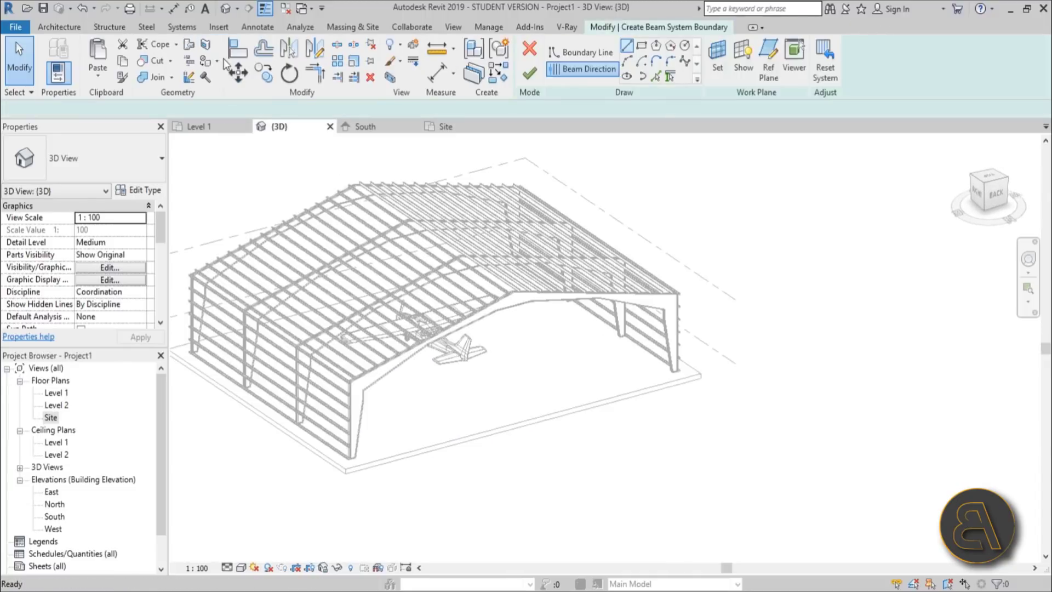
pyautogui.click(717, 55)
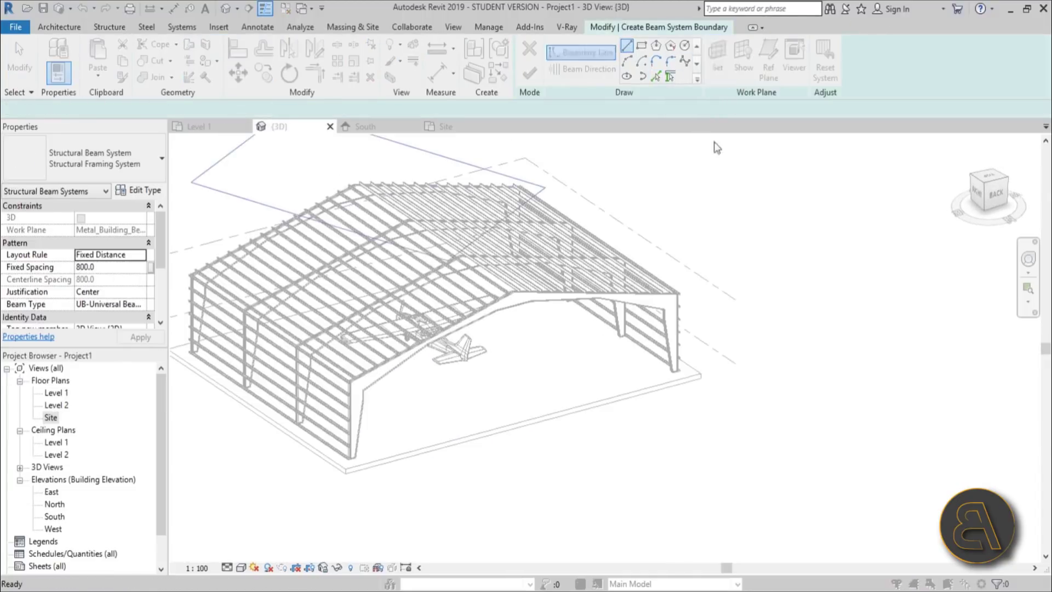
pyautogui.click(494, 396)
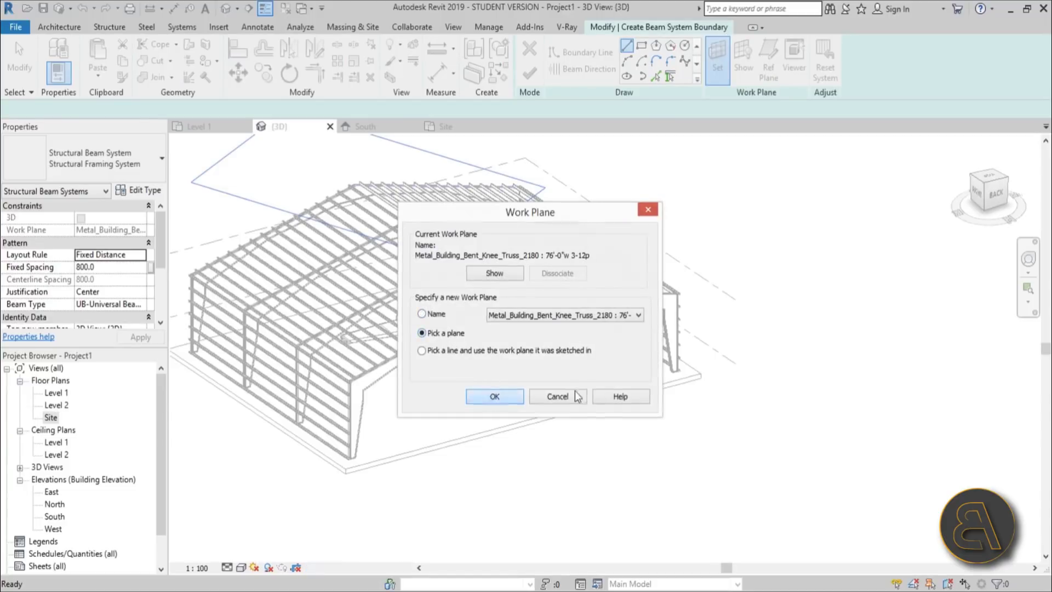
pyautogui.scroll(5, 609, 307)
pyautogui.click(589, 284)
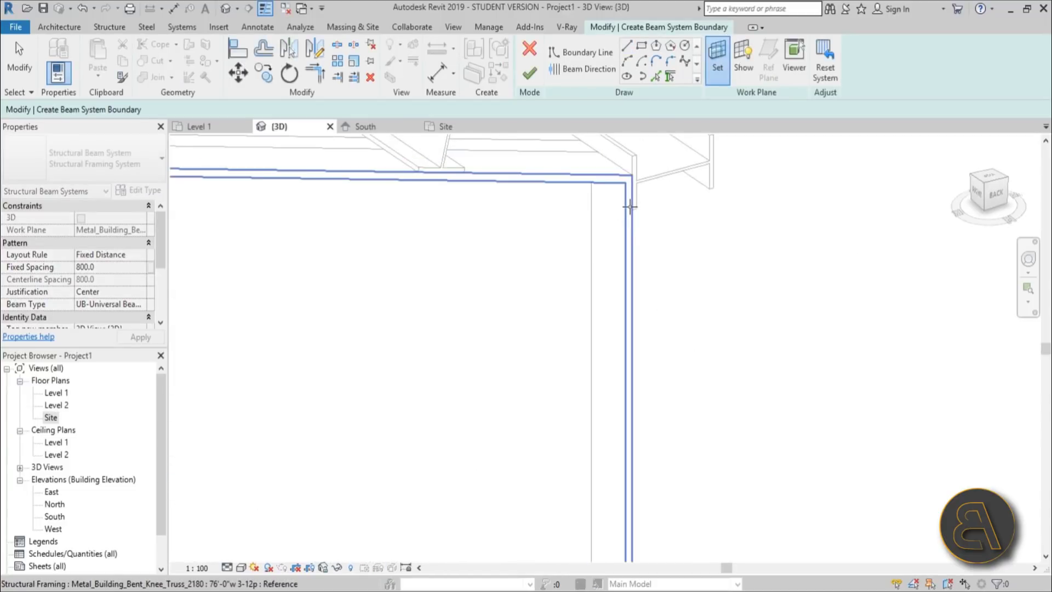
# Pick the rear wall's boundary lines along both roof slopes, both outer column edges and the floor slab.
pyautogui.click(656, 76)
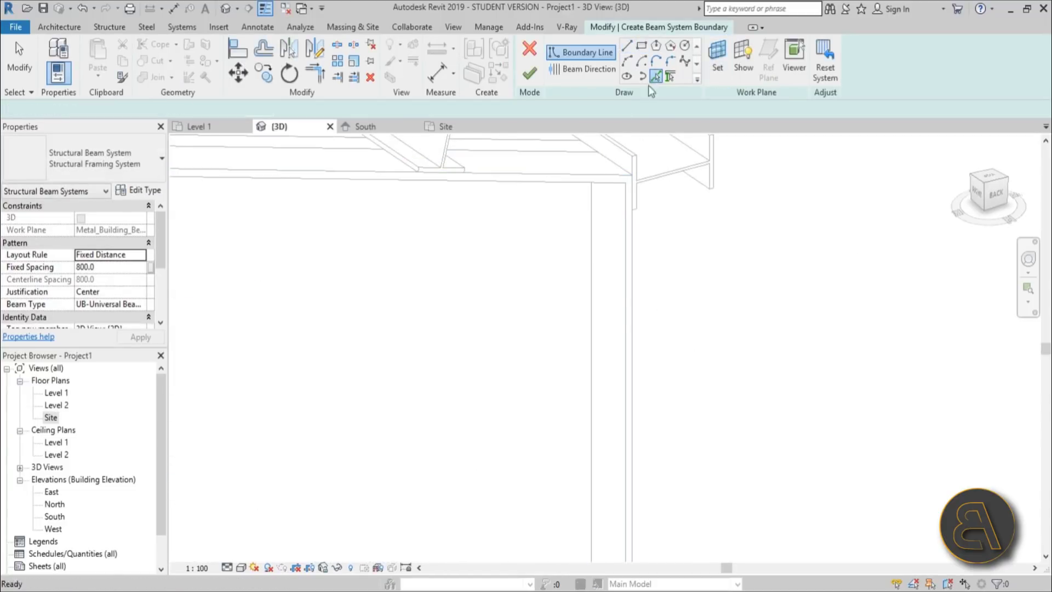
pyautogui.click(607, 176)
pyautogui.scroll(-5, 648, 238)
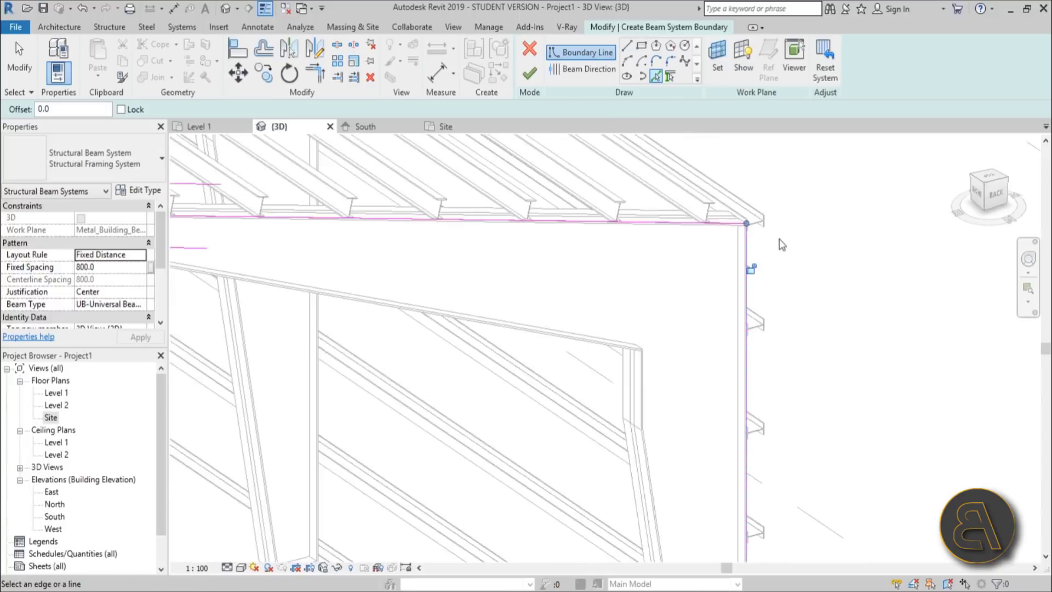
pyautogui.moveTo(648, 237); pyautogui.dragTo(681, 359, button='middle')
pyautogui.scroll(-5, 556, 357)
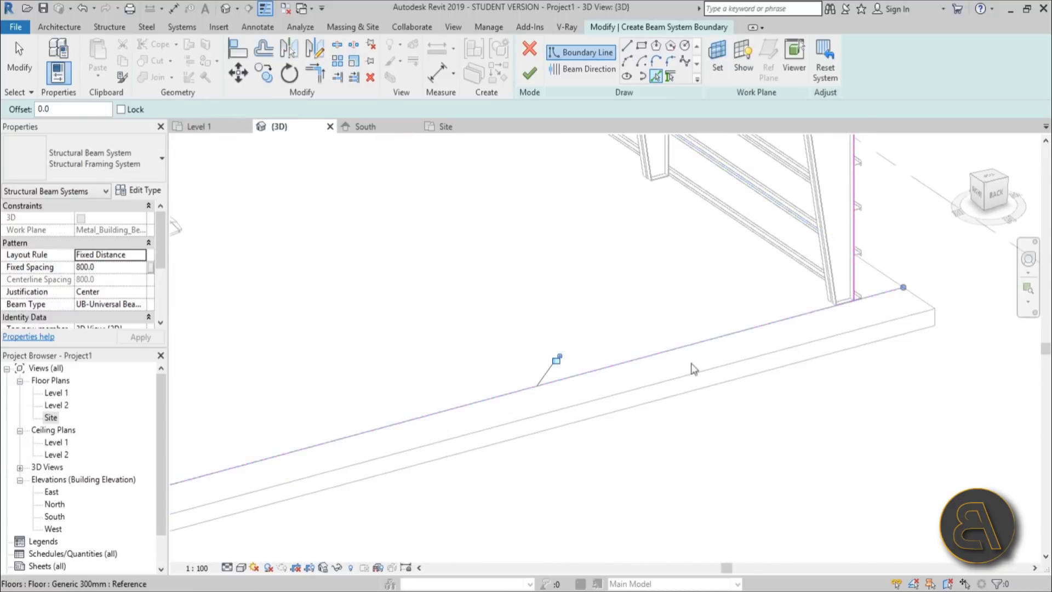
pyautogui.scroll(6, 811, 348)
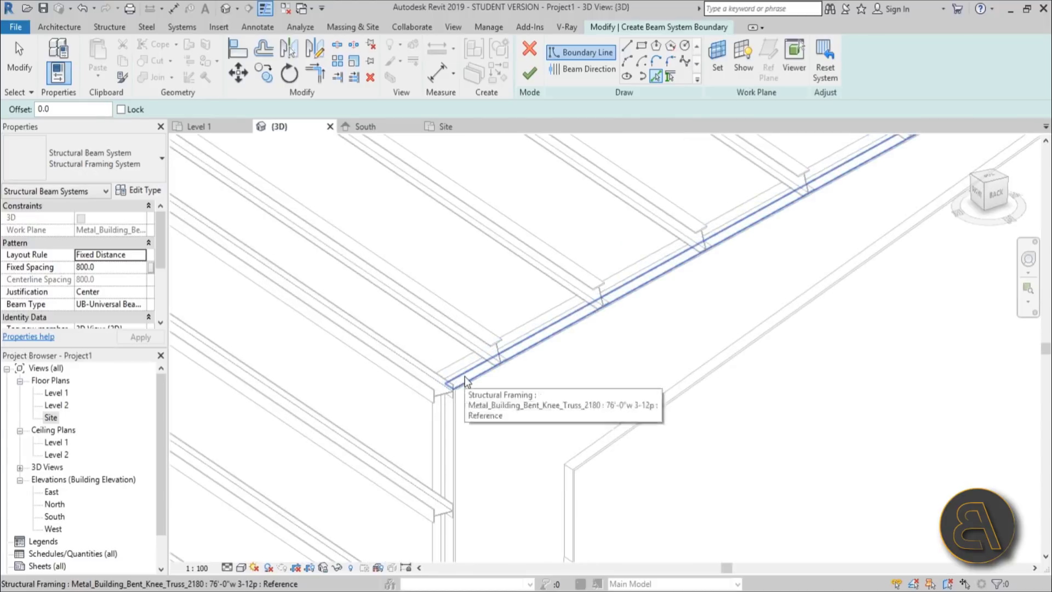
pyautogui.click(463, 379)
pyautogui.scroll(2, 493, 398)
pyautogui.scroll(-1, 493, 399)
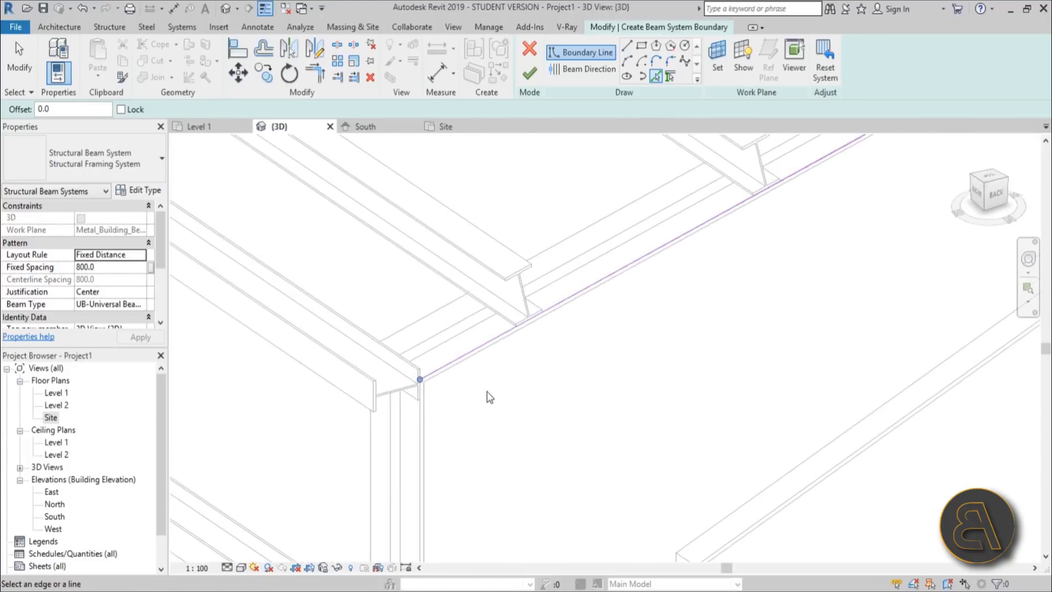
pyautogui.moveTo(486, 394); pyautogui.dragTo(422, 145, button='middle')
pyautogui.scroll(2, 389, 364)
pyautogui.click(377, 333)
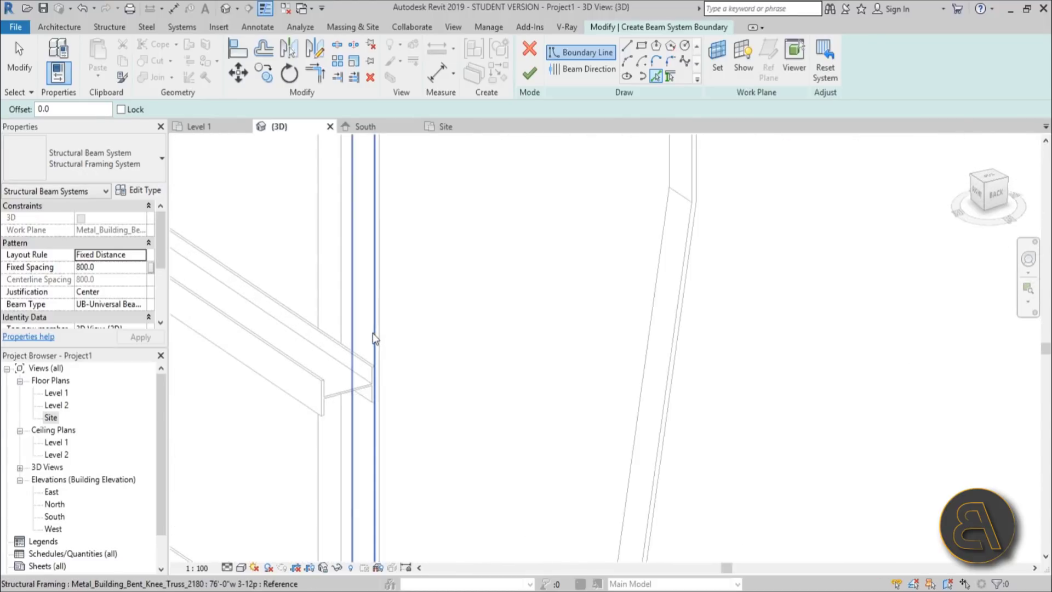
# Trim the overhanging floor-level boundary line to the outer column lines so the rear wall sketch forms a closed loop.
pyautogui.scroll(-5, 372, 333)
pyautogui.press('t')
pyautogui.press('r')
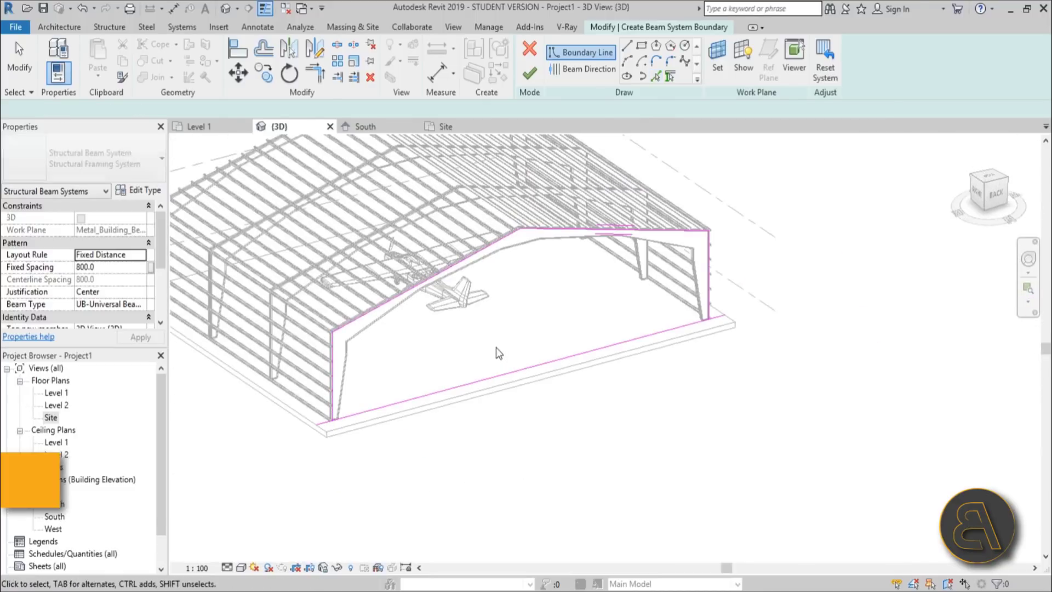
pyautogui.click(399, 404)
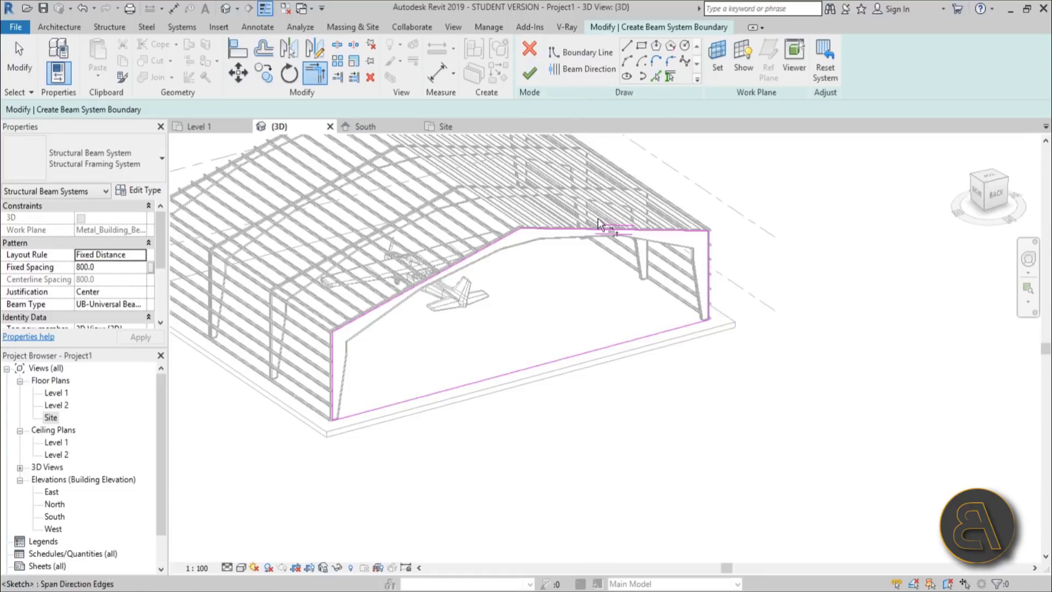
pyautogui.press('Escape')
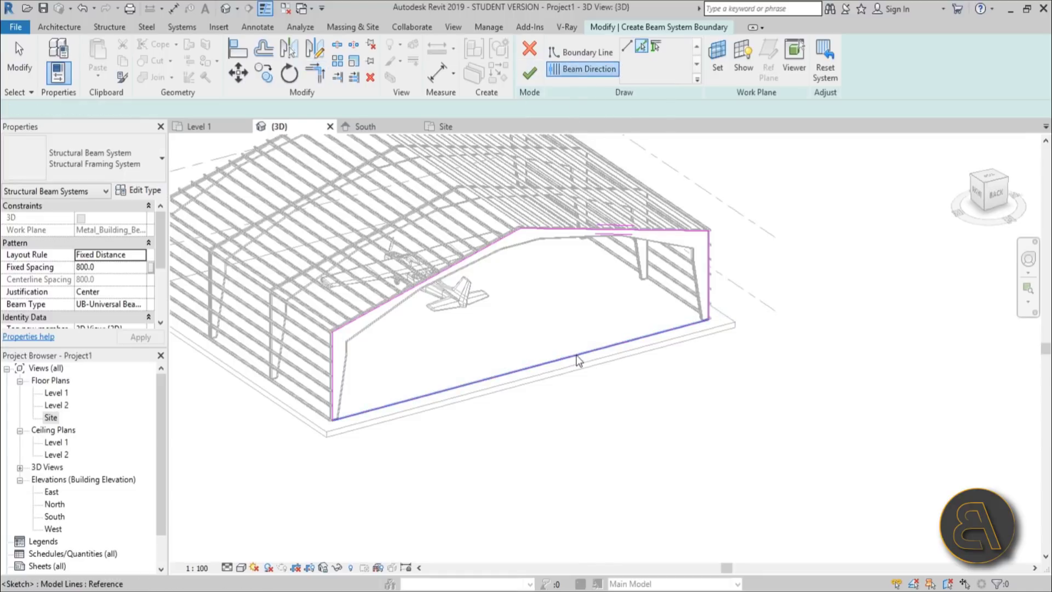
# Set the rear wall's beam direction parallel to the floor-level boundary line and finish the beam system.
pyautogui.click(578, 360)
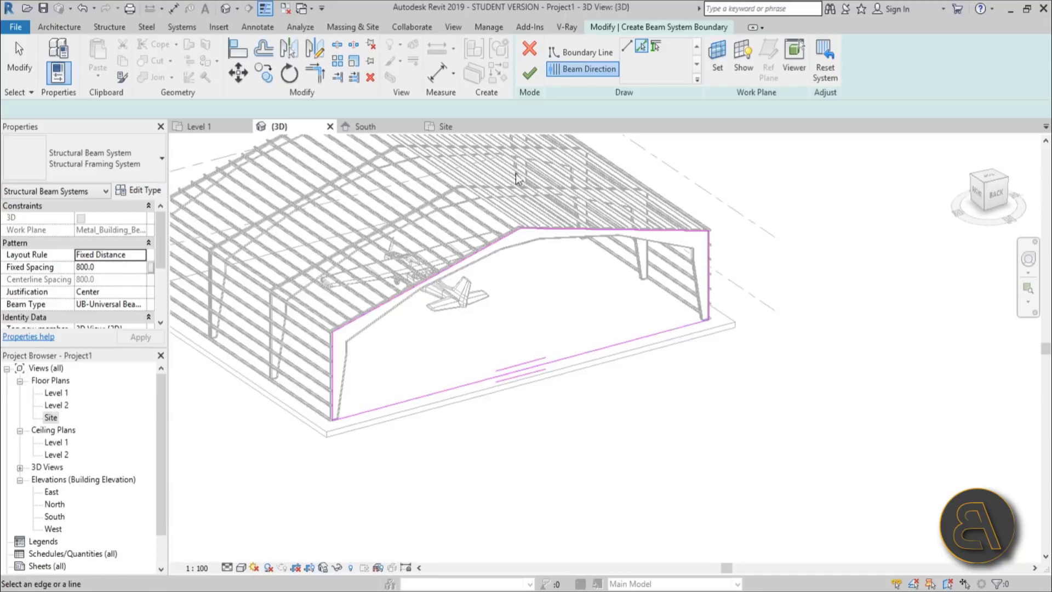
pyautogui.click(529, 74)
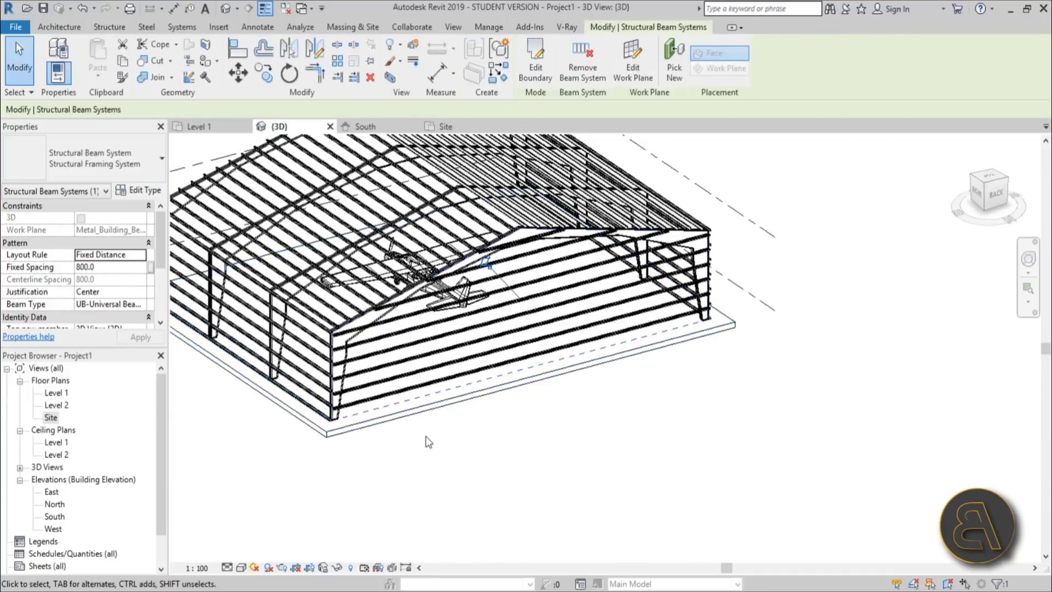
# In the Level 1 plan, mirror a copy of the rear wall's beam system to the front across an axis drawn from the side wall's midpoint.
pyautogui.click(382, 460)
pyautogui.keyDown('shift'); pyautogui.moveTo(382, 460); pyautogui.dragTo(674, 395, button='middle'); pyautogui.keyUp('shift')
pyautogui.scroll(4, 482, 399)
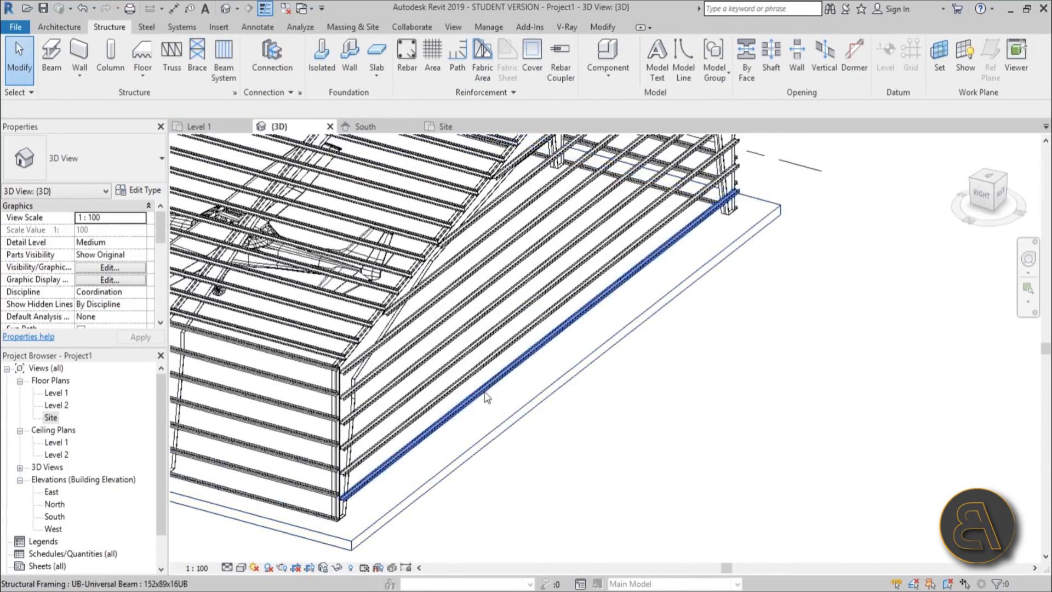
pyautogui.click(345, 508)
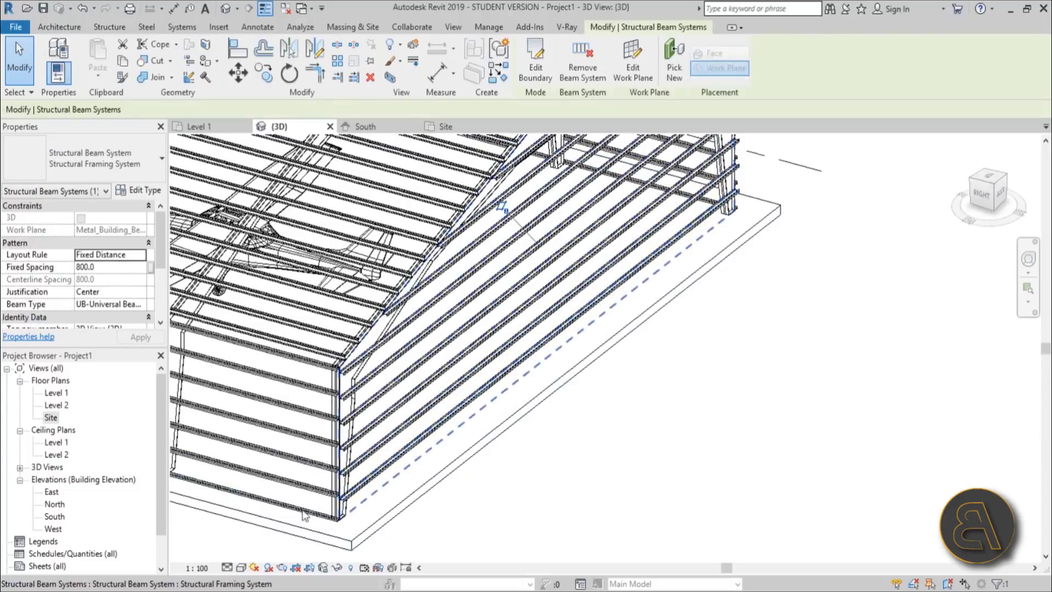
pyautogui.doubleClick(57, 393)
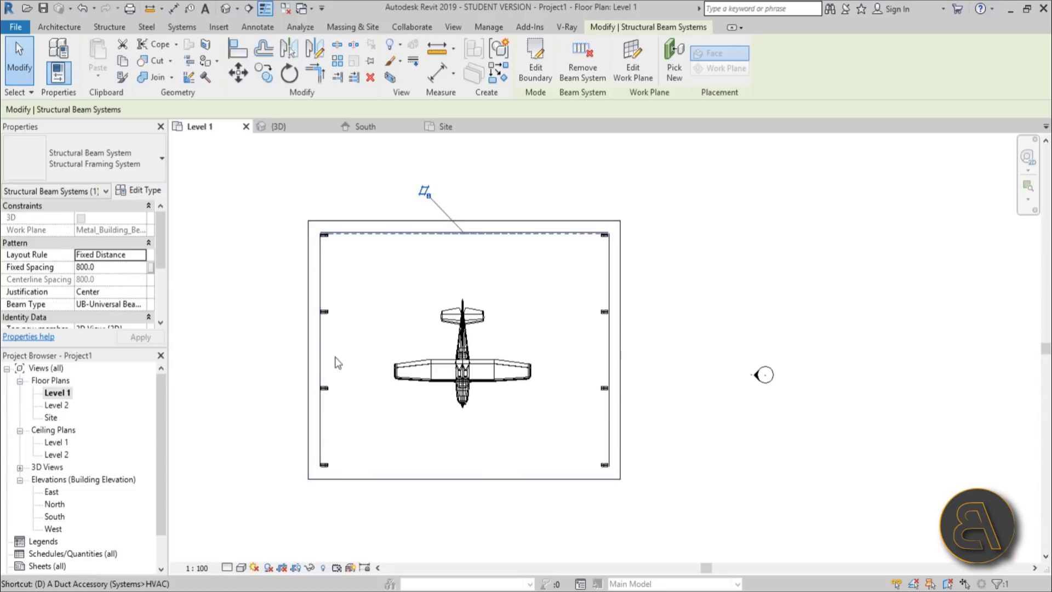
pyautogui.press('d')
pyautogui.press('m')
pyautogui.click(320, 348)
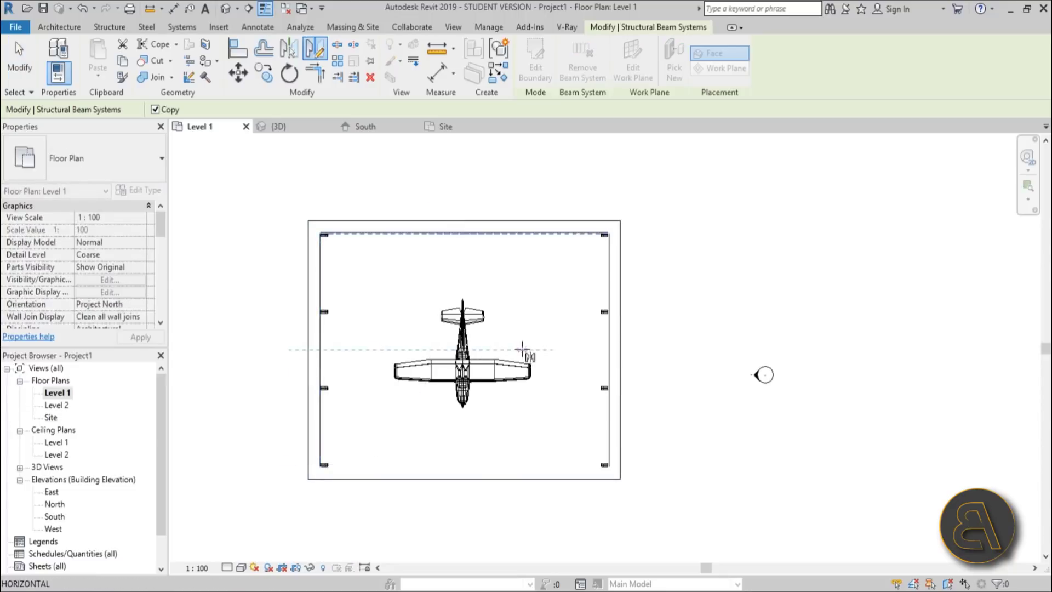
pyautogui.click(552, 347)
pyautogui.scroll(5, 328, 436)
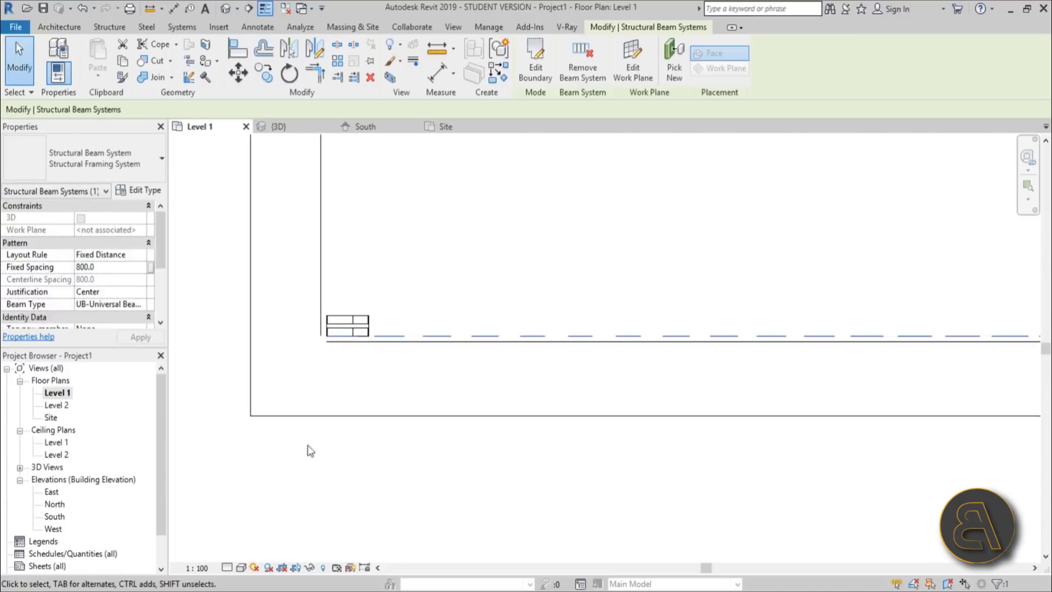
pyautogui.scroll(-2, 321, 489)
pyautogui.click(368, 493)
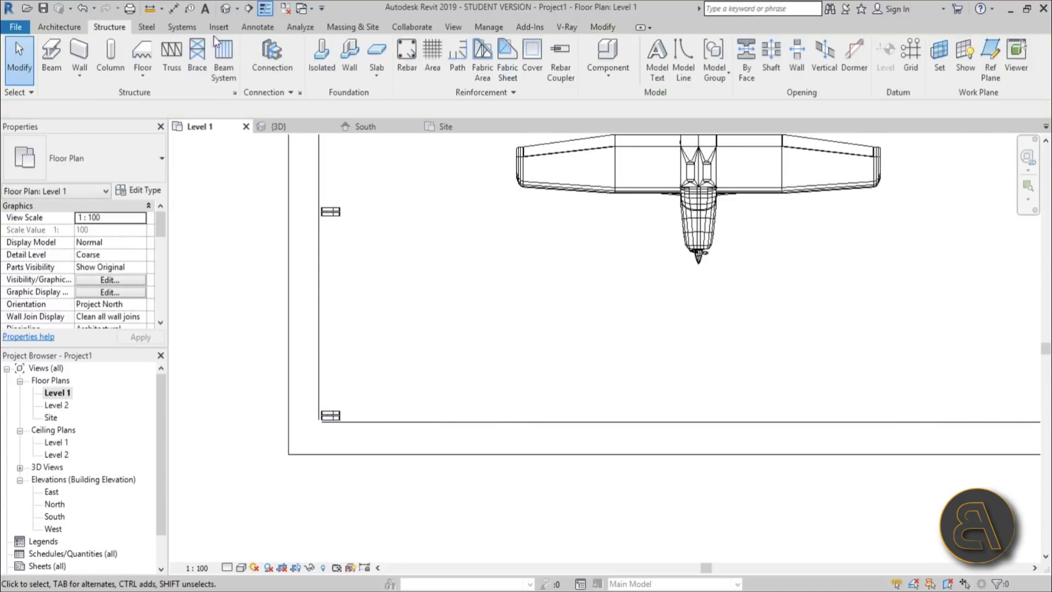
# Examine the mirrored front wall beam system and the whole hangar frame in the 3D view from several angles.
pyautogui.click(224, 10)
pyautogui.keyDown('shift'); pyautogui.moveTo(493, 466); pyautogui.dragTo(398, 366, button='middle'); pyautogui.keyUp('shift')
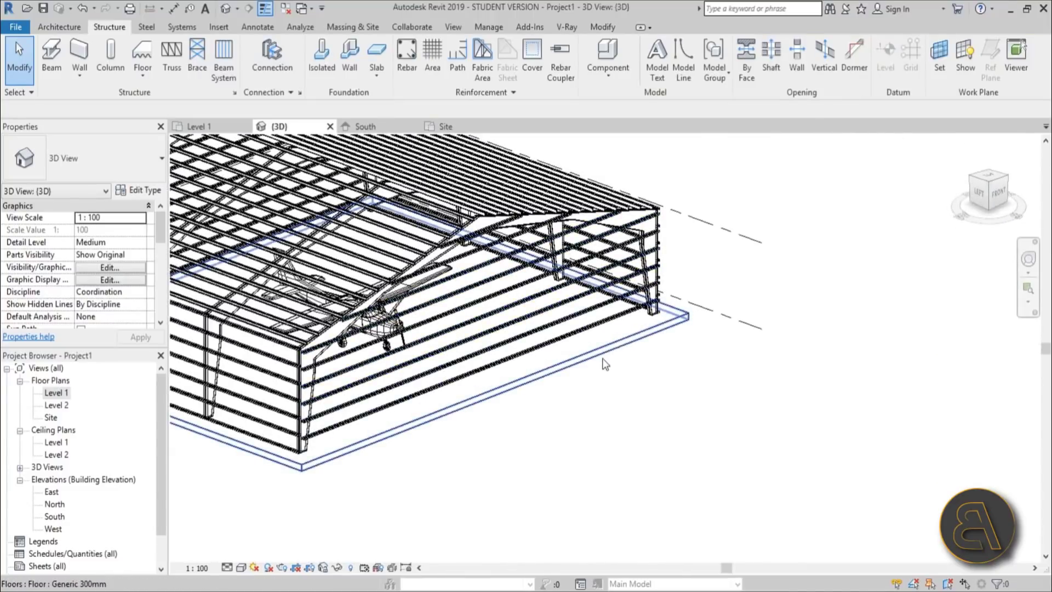
pyautogui.moveTo(558, 419); pyautogui.dragTo(547, 449, button='middle')
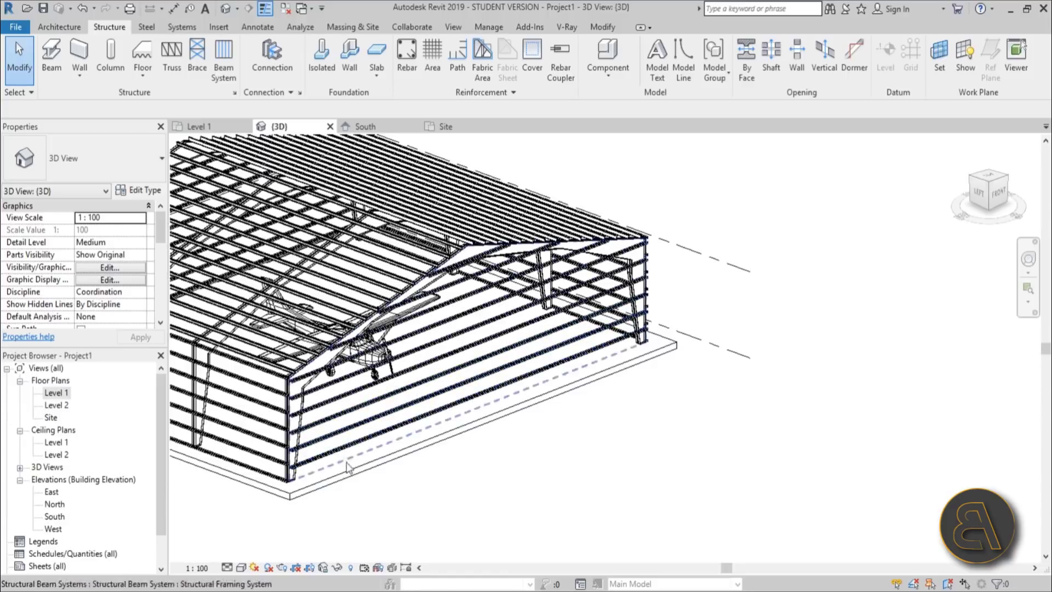
pyautogui.press('Tab')
pyautogui.click(548, 377)
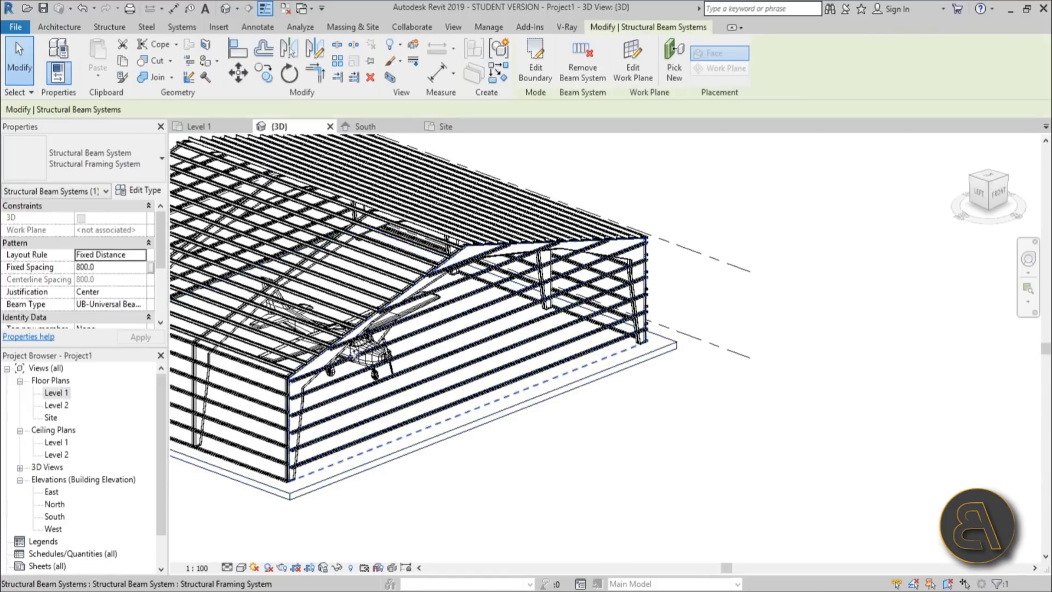
pyautogui.click(599, 399)
pyautogui.scroll(-3, 630, 397)
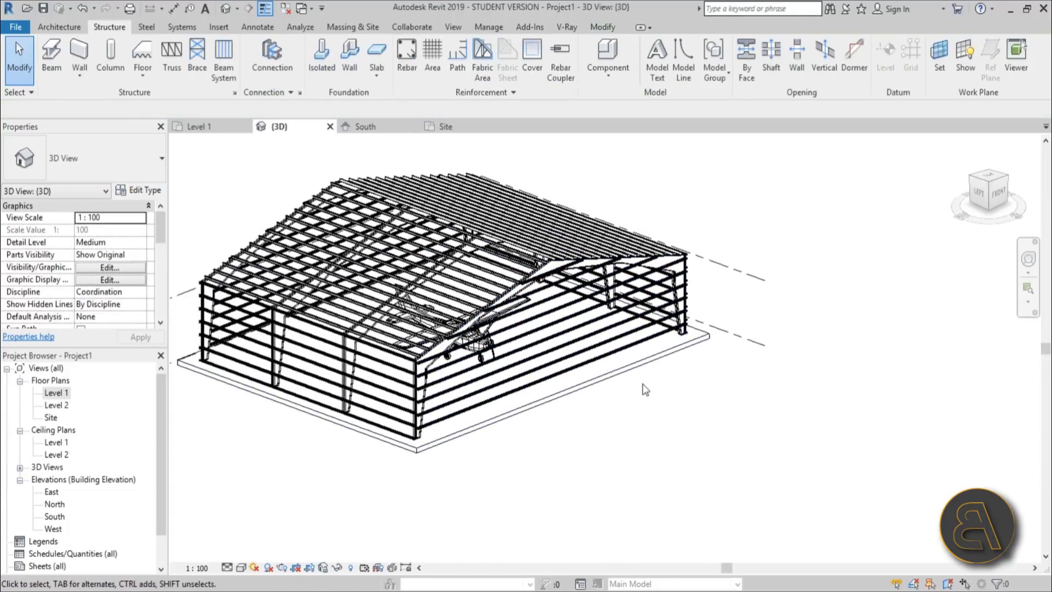
pyautogui.keyDown('shift'); pyautogui.moveTo(629, 441); pyautogui.dragTo(542, 482, button='middle'); pyautogui.keyUp('shift')
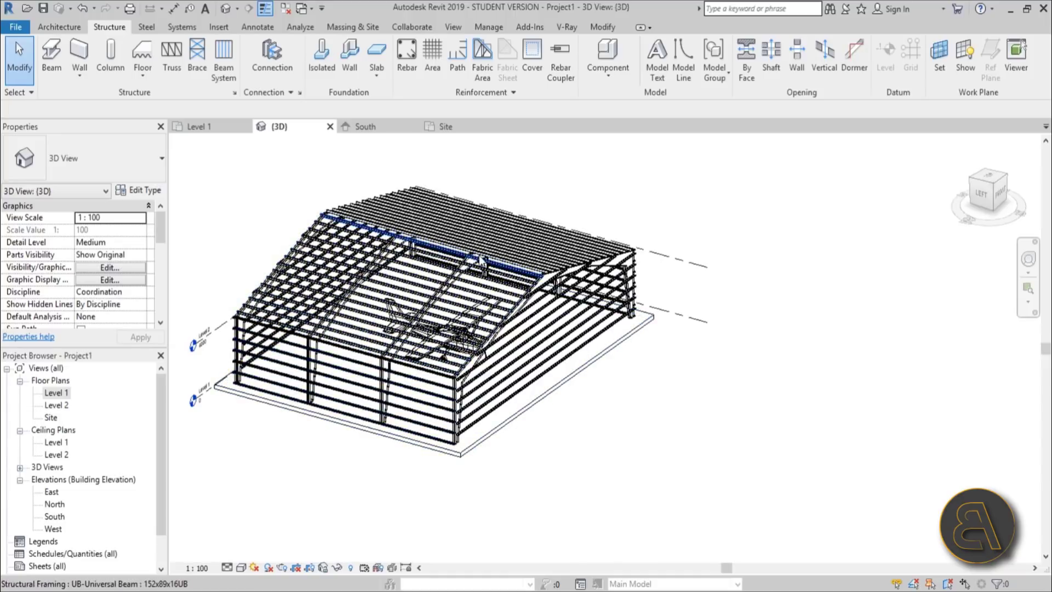
pyautogui.keyDown('shift'); pyautogui.moveTo(481, 285); pyautogui.dragTo(533, 442, button='middle'); pyautogui.keyUp('shift')
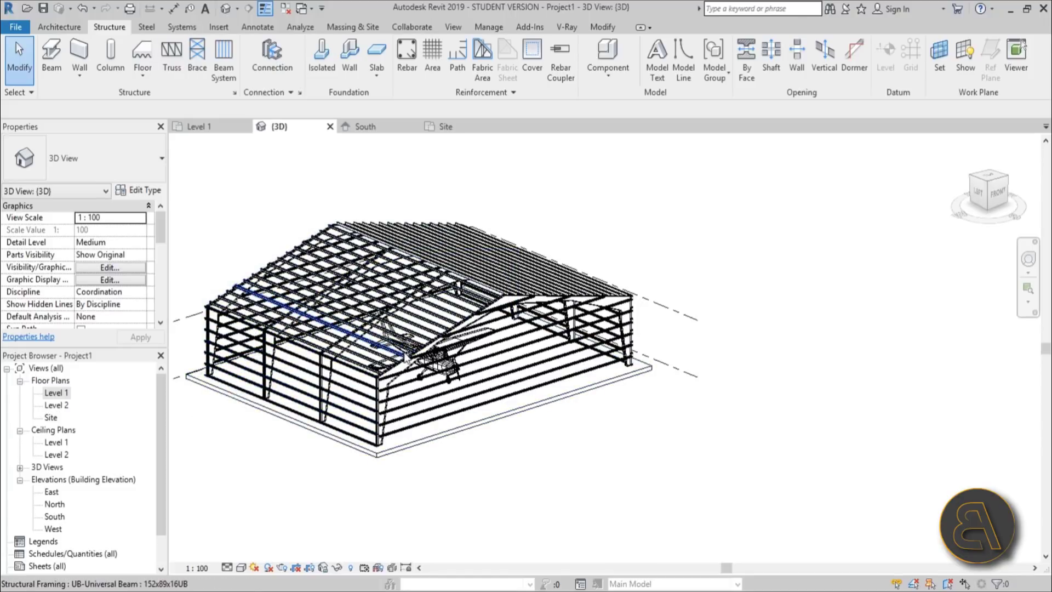
# Start an in-place mass with the default name Mass 1.
pyautogui.click(343, 24)
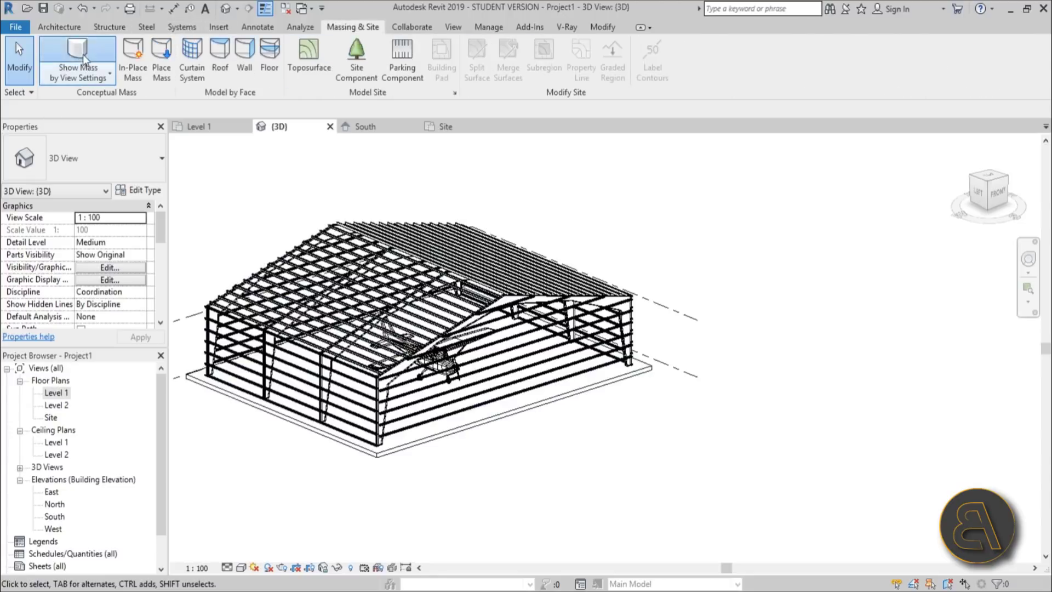
pyautogui.click(133, 57)
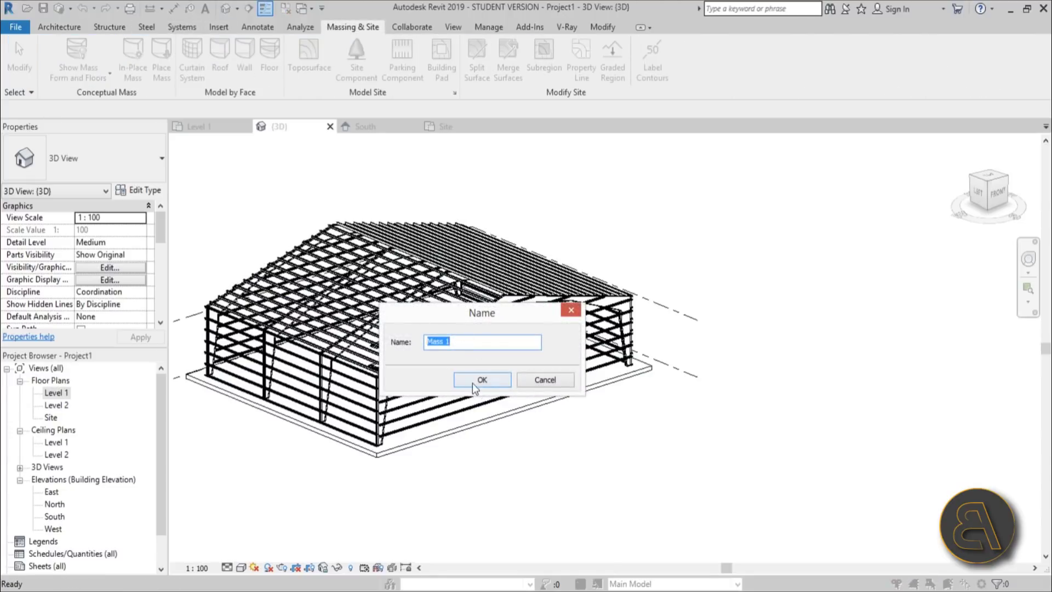
pyautogui.click(473, 381)
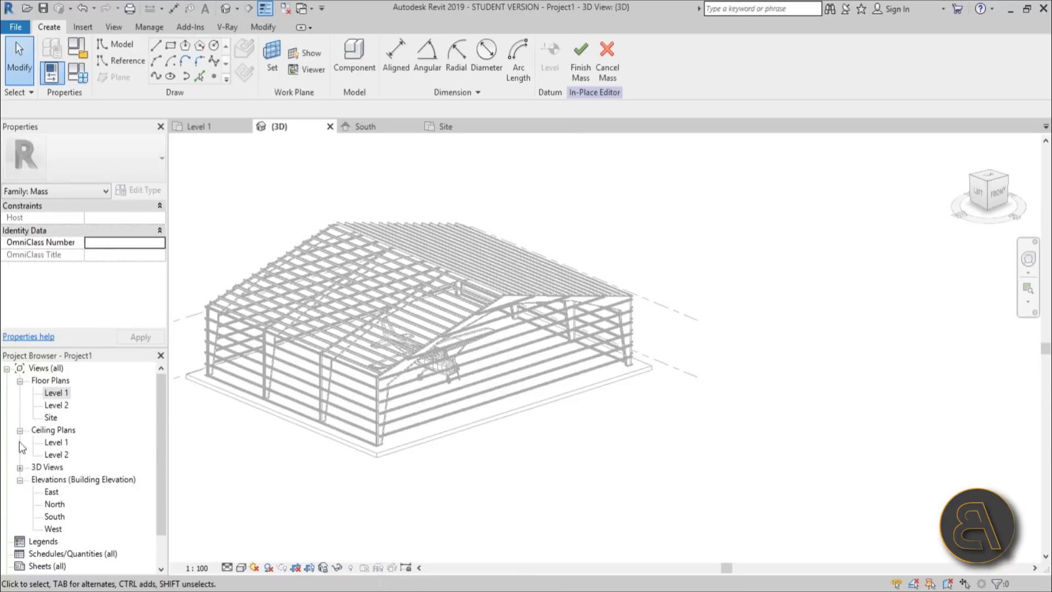
# Open the Level 1 floor plan and set its detail level to Fine.
pyautogui.doubleClick(61, 392)
pyautogui.scroll(5, 536, 287)
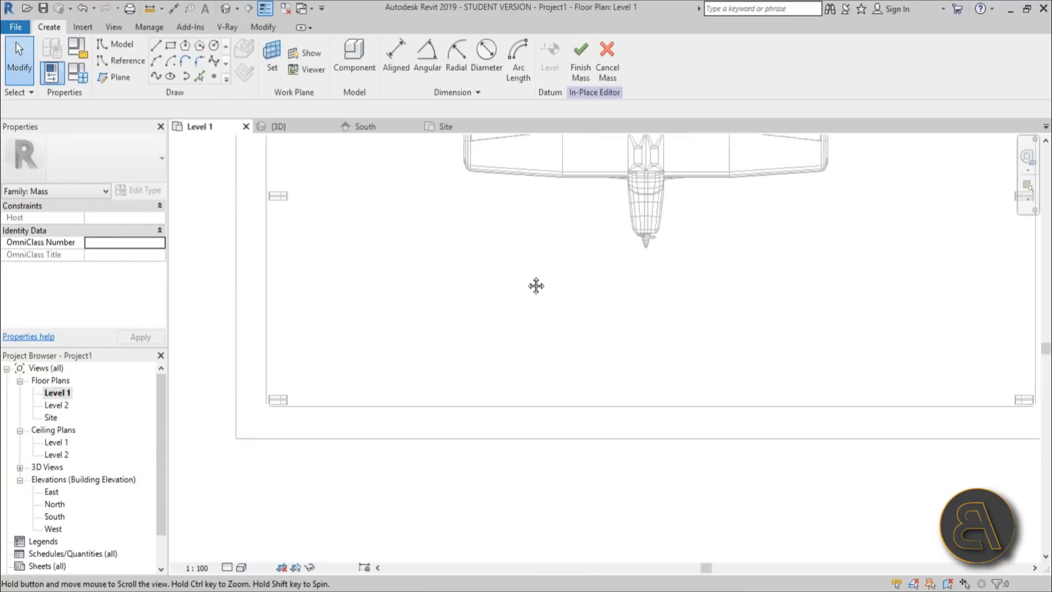
pyautogui.scroll(1, 287, 404)
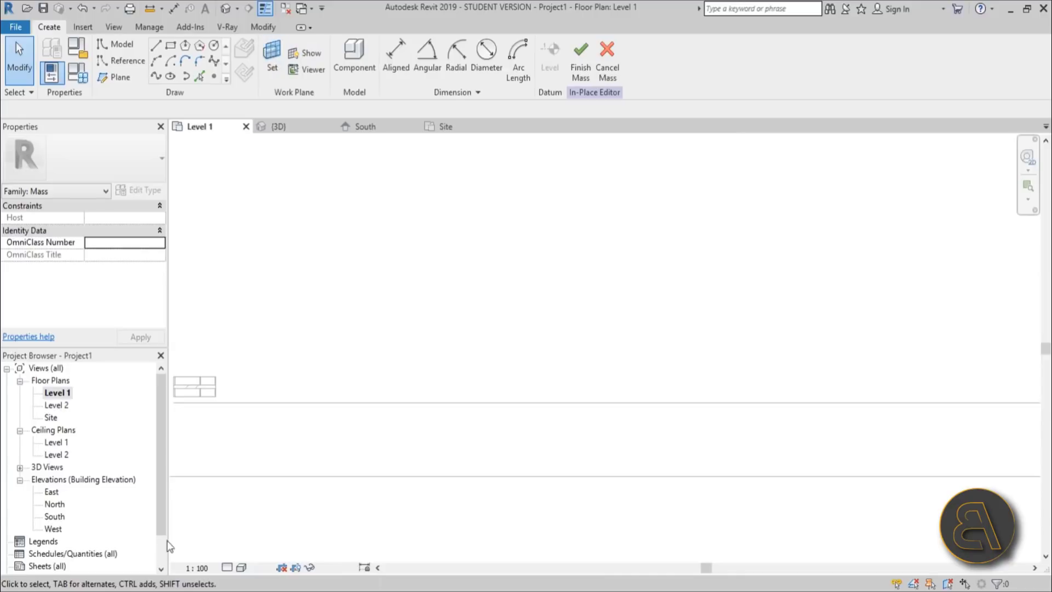
pyautogui.click(227, 568)
pyautogui.click(236, 553)
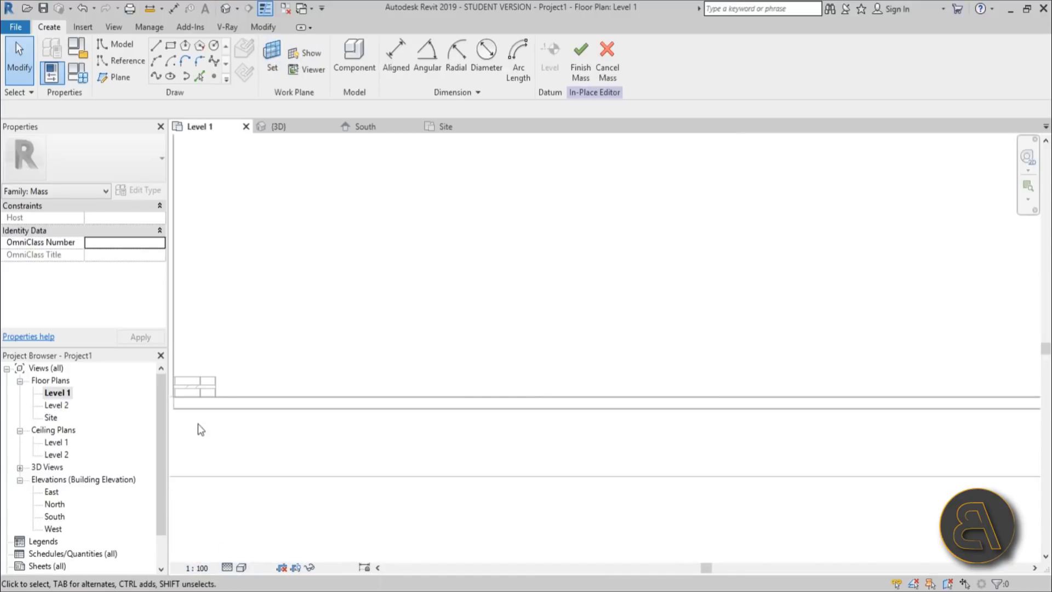
pyautogui.moveTo(198, 423); pyautogui.dragTo(309, 421, button='middle')
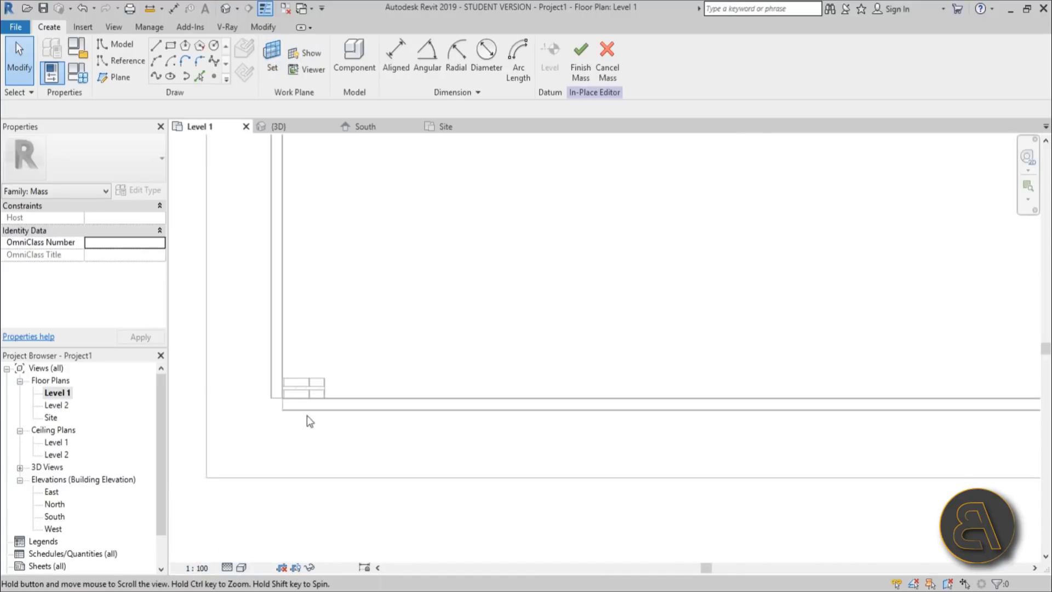
# Draw a horizontal reference plane along the outer face of the front wall's beams, extending past the floor slab's edge.
pyautogui.click(116, 81)
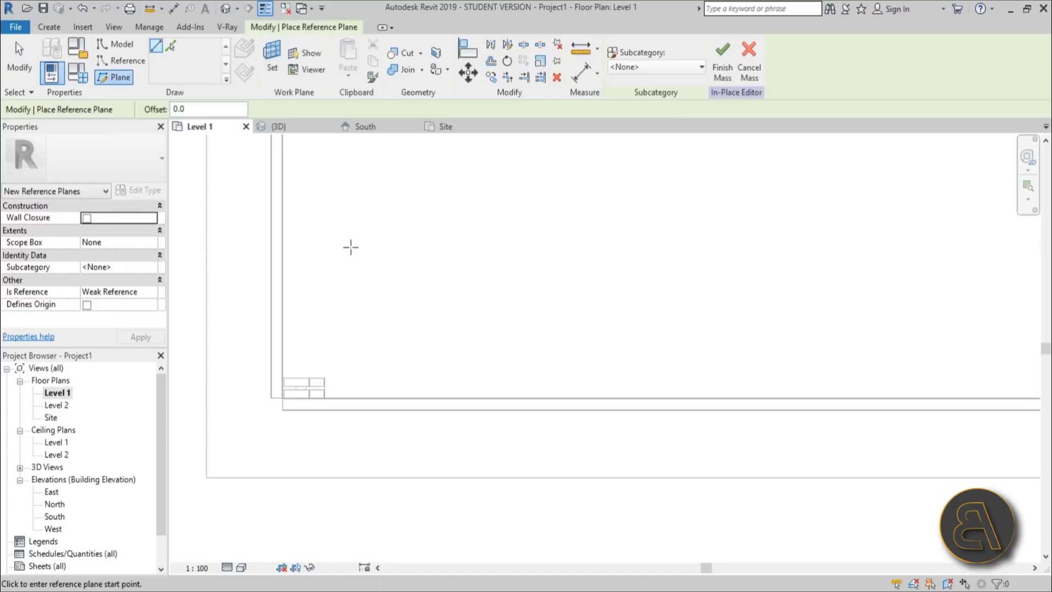
pyautogui.scroll(5, 261, 432)
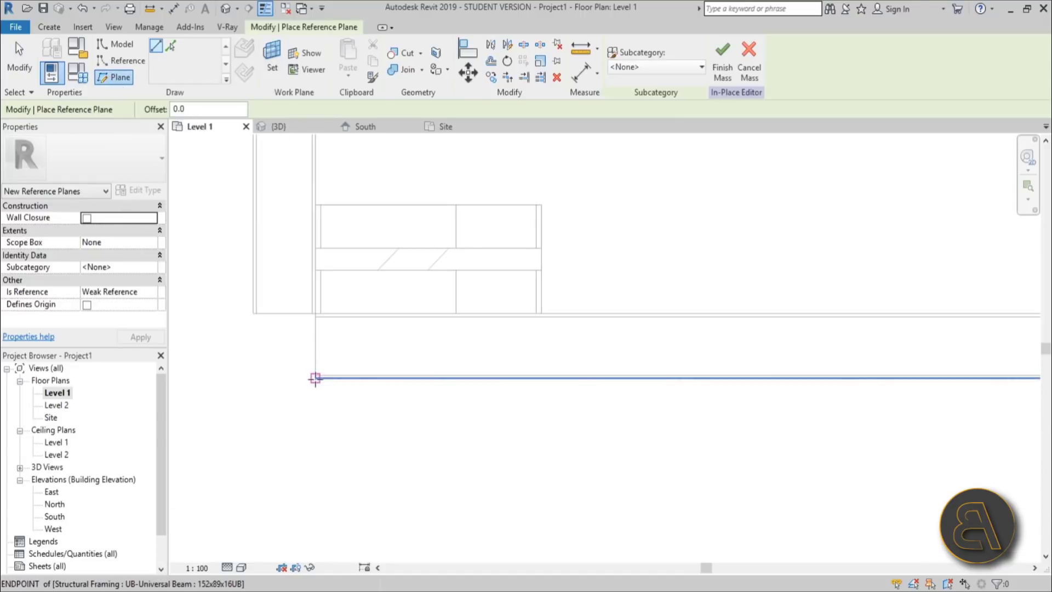
pyautogui.scroll(-5, 528, 383)
pyautogui.moveTo(528, 383); pyautogui.dragTo(332, 388, button='middle')
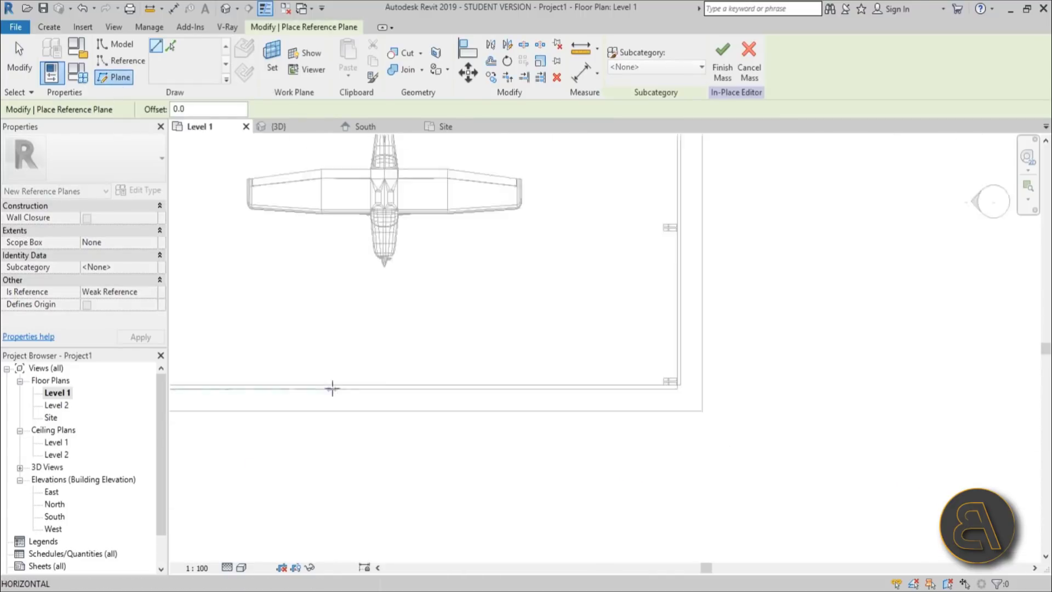
pyautogui.click(332, 388)
pyautogui.click(705, 392)
pyautogui.scroll(3, 704, 392)
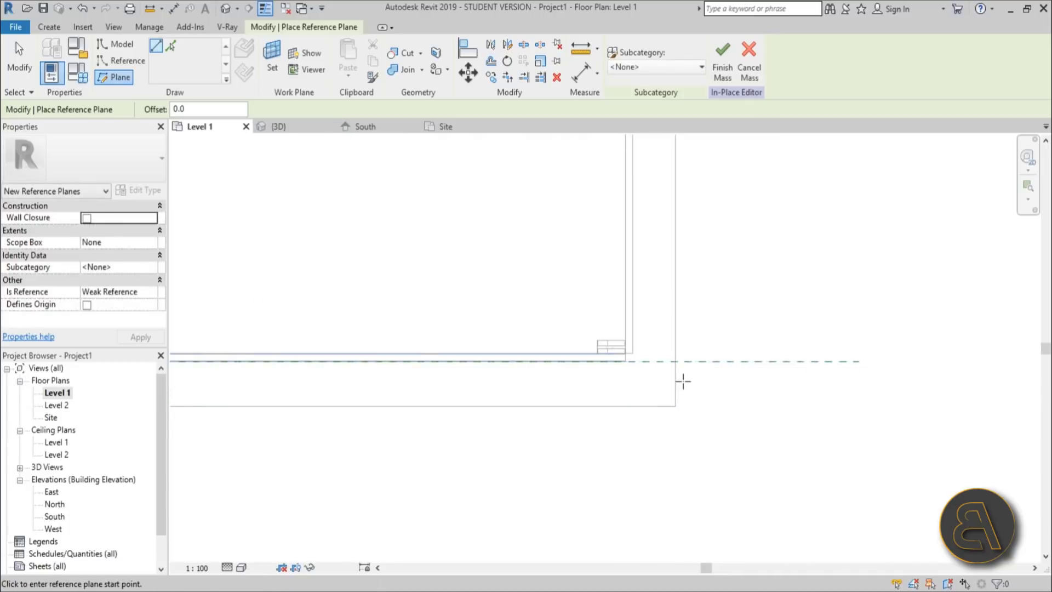
pyautogui.press('Escape')
# Name the new reference plane in front of the hangar A.
pyautogui.click(695, 363)
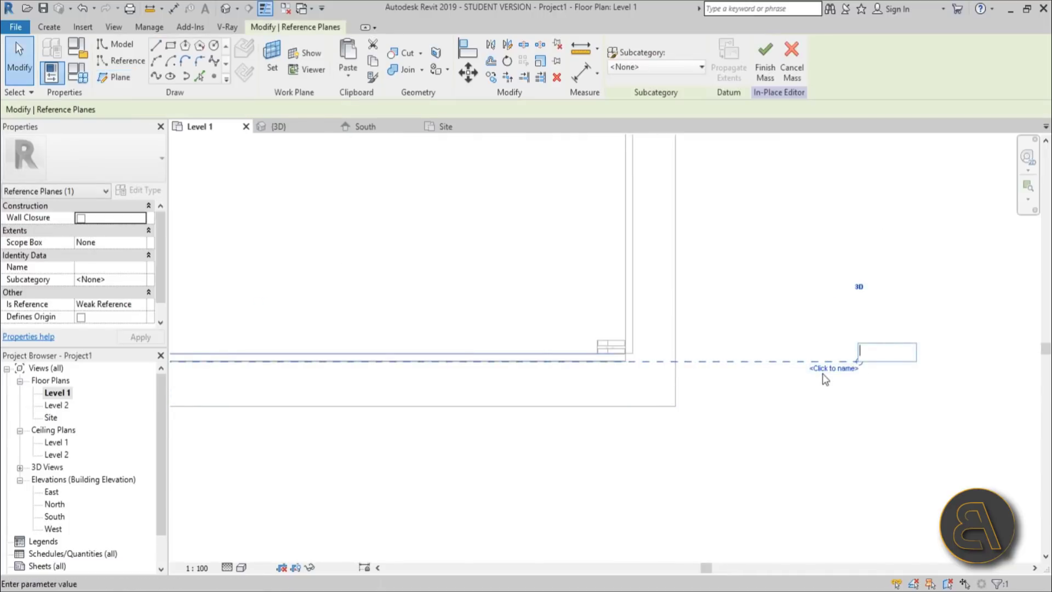
pyautogui.write('A')
pyautogui.press('Return')
pyautogui.scroll(-3, 772, 388)
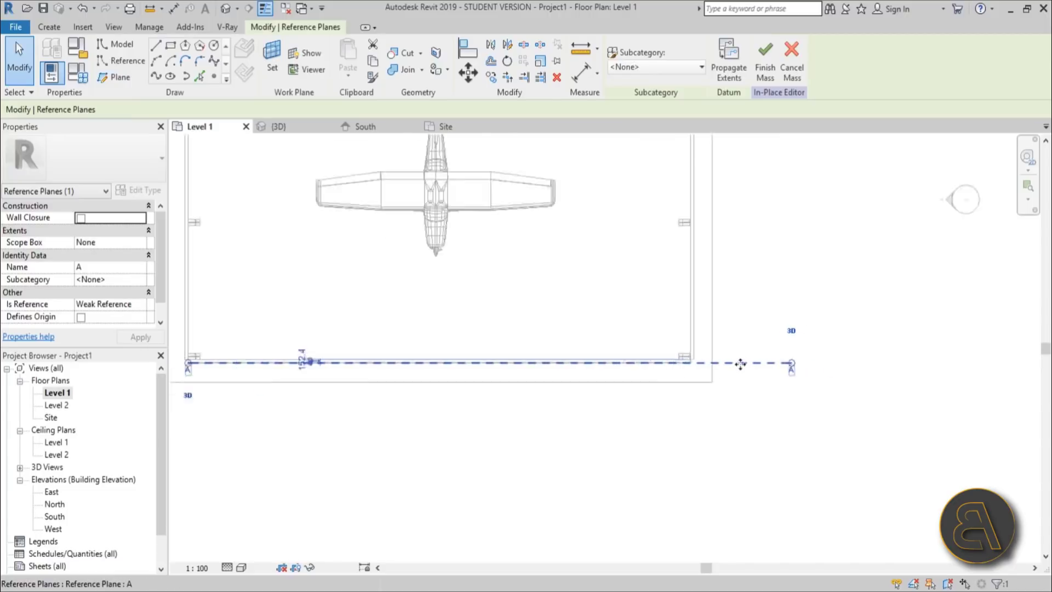
pyautogui.moveTo(740, 361); pyautogui.dragTo(562, 398, button='middle')
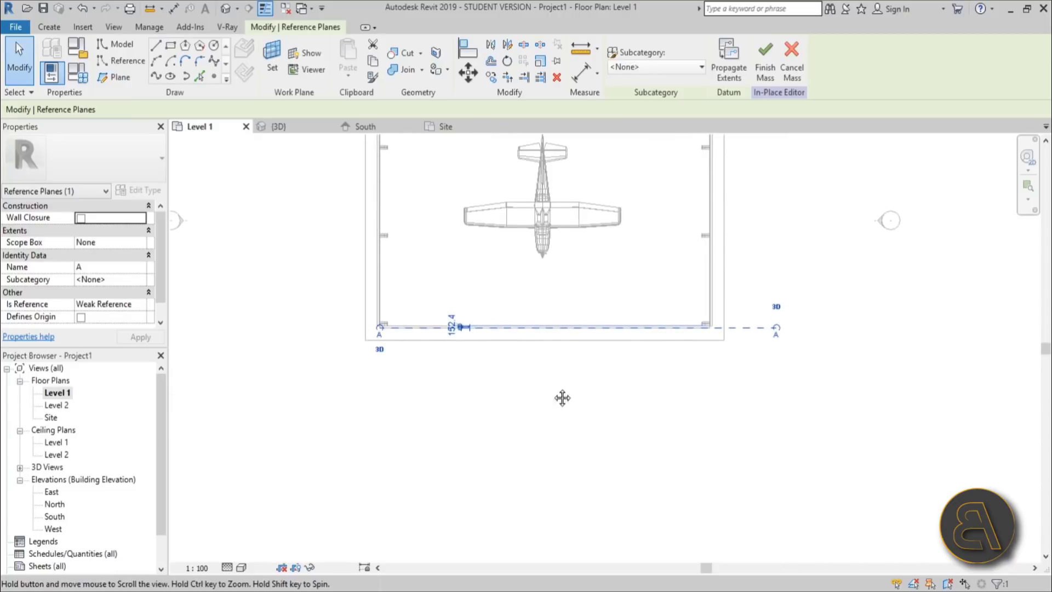
# In the South elevation, start a model line and set its work plane to Reference Plane : A.
pyautogui.doubleClick(55, 516)
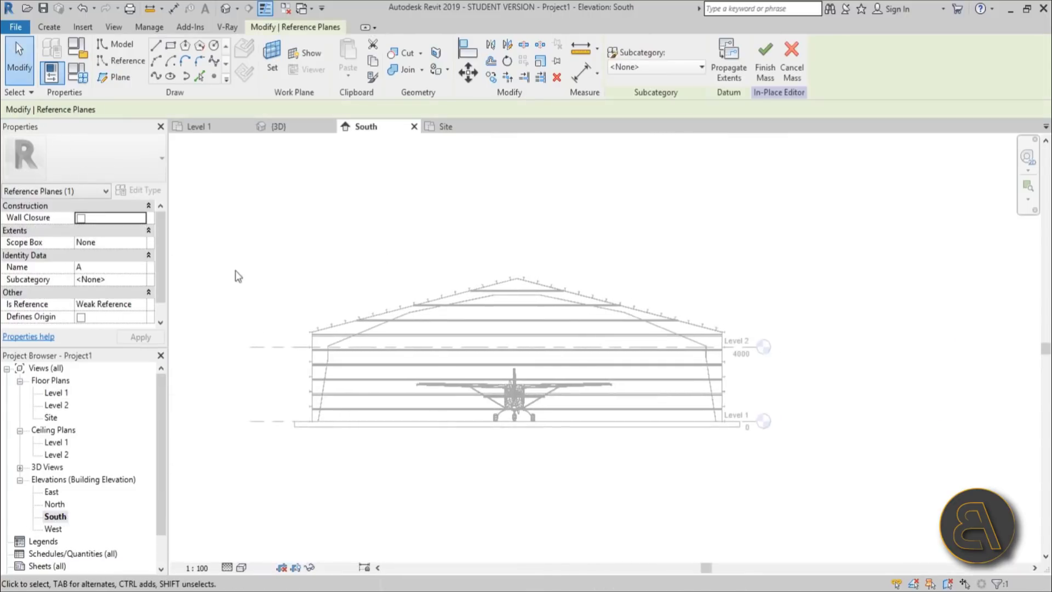
pyautogui.click(132, 48)
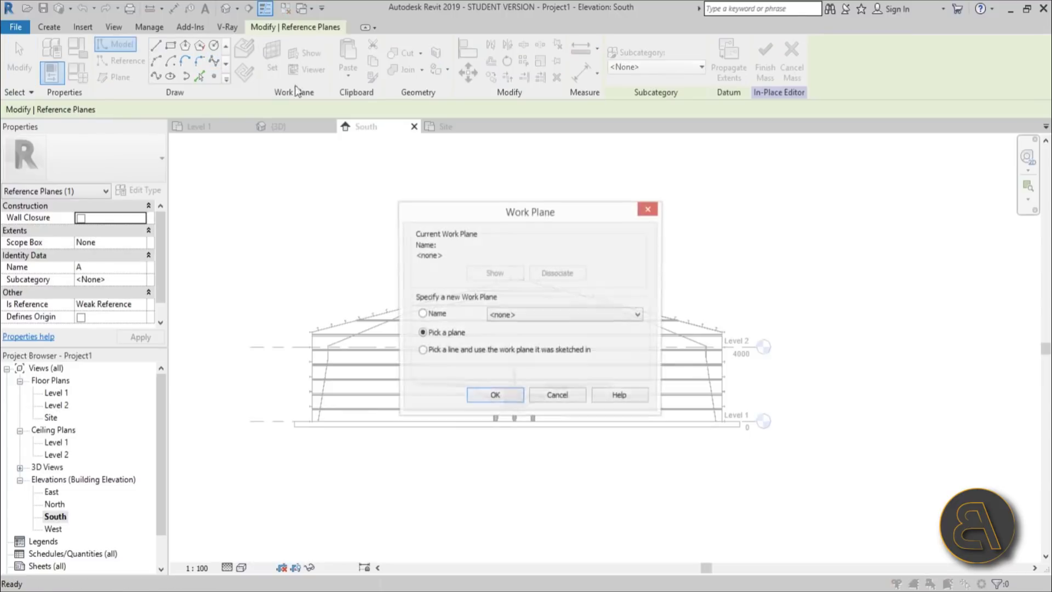
pyautogui.click(525, 315)
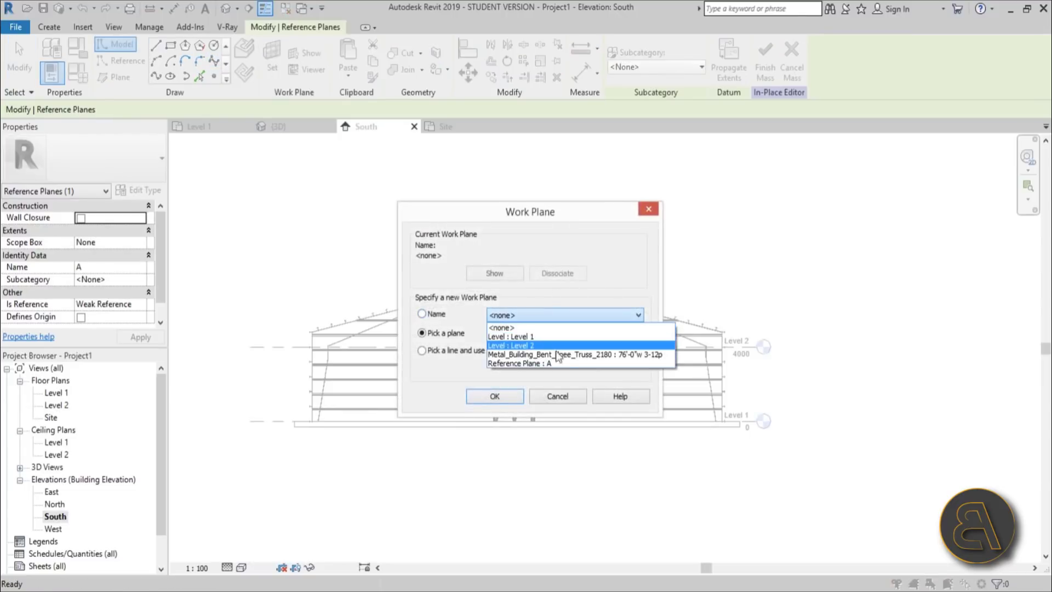
pyautogui.click(498, 365)
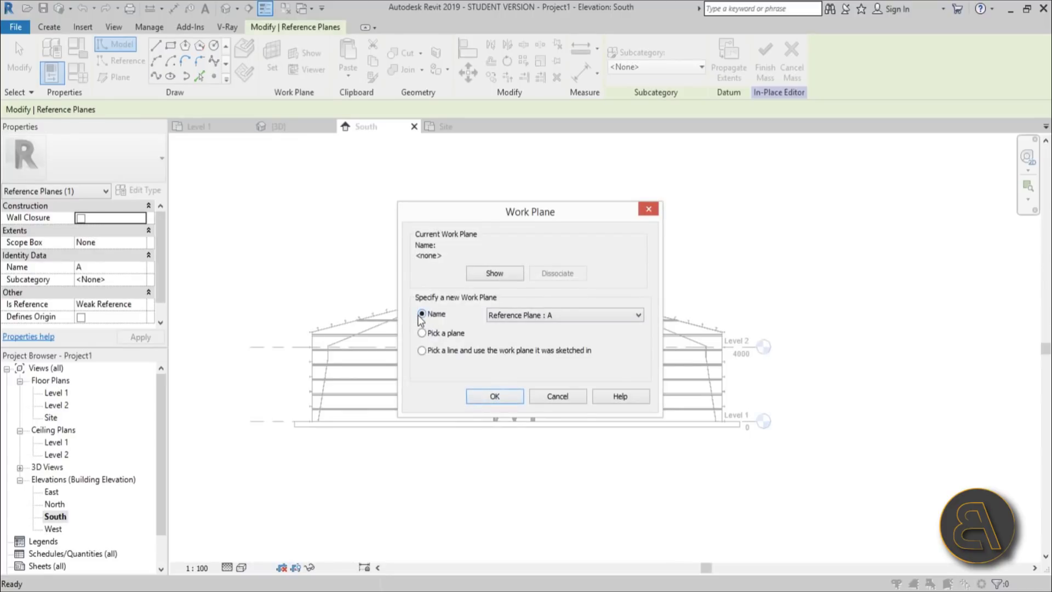
pyautogui.click(495, 395)
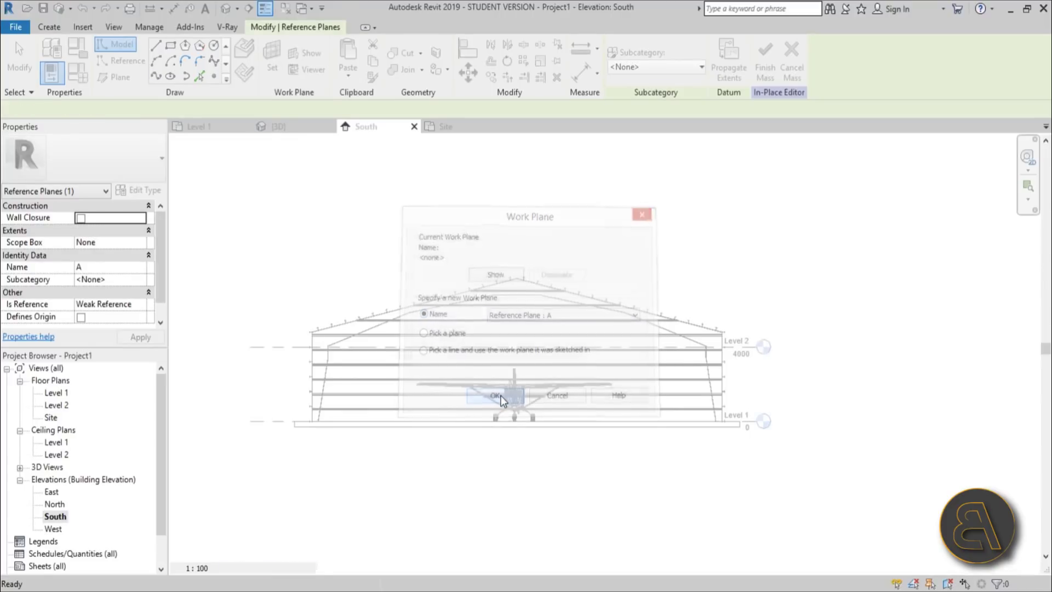
# Draw a vertical line about 2880 mm long up the side wall beams' outer flanges, starting at the lowest beam's outer bottom corner.
pyautogui.click(161, 49)
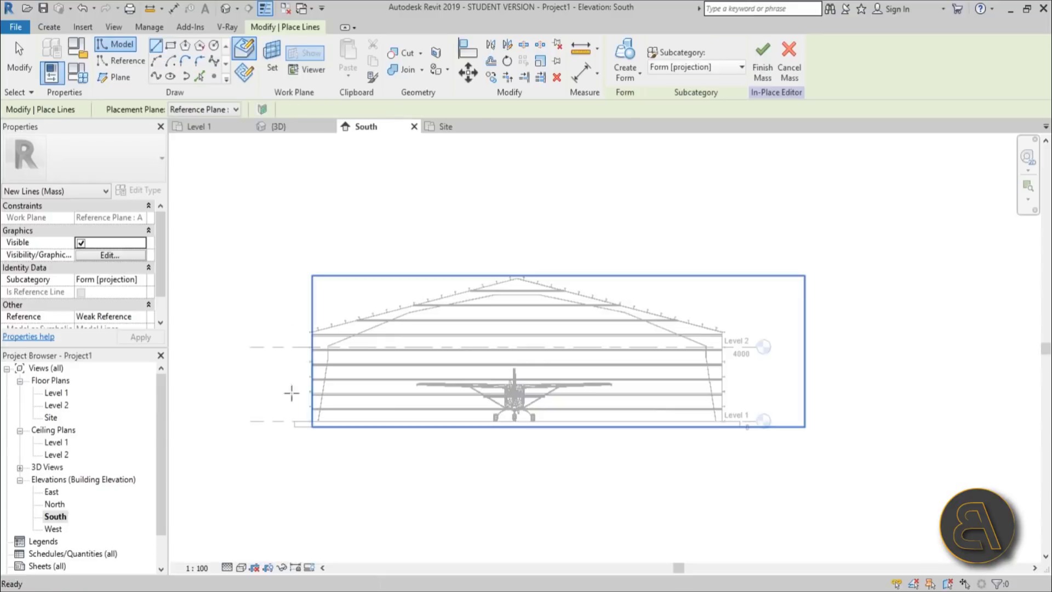
pyautogui.scroll(8, 291, 392)
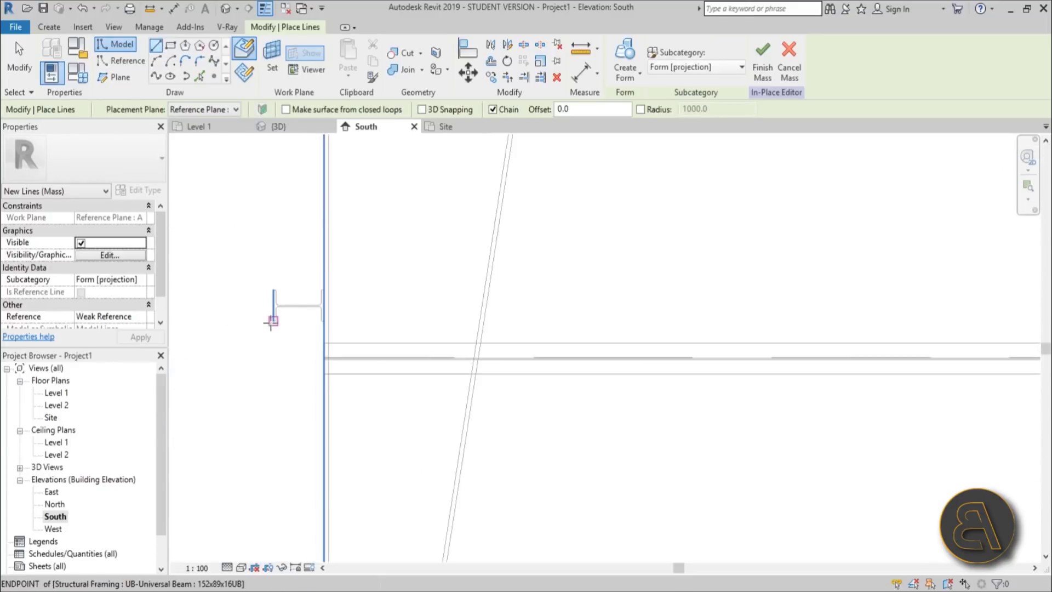
pyautogui.click(271, 322)
pyautogui.scroll(-5, 277, 263)
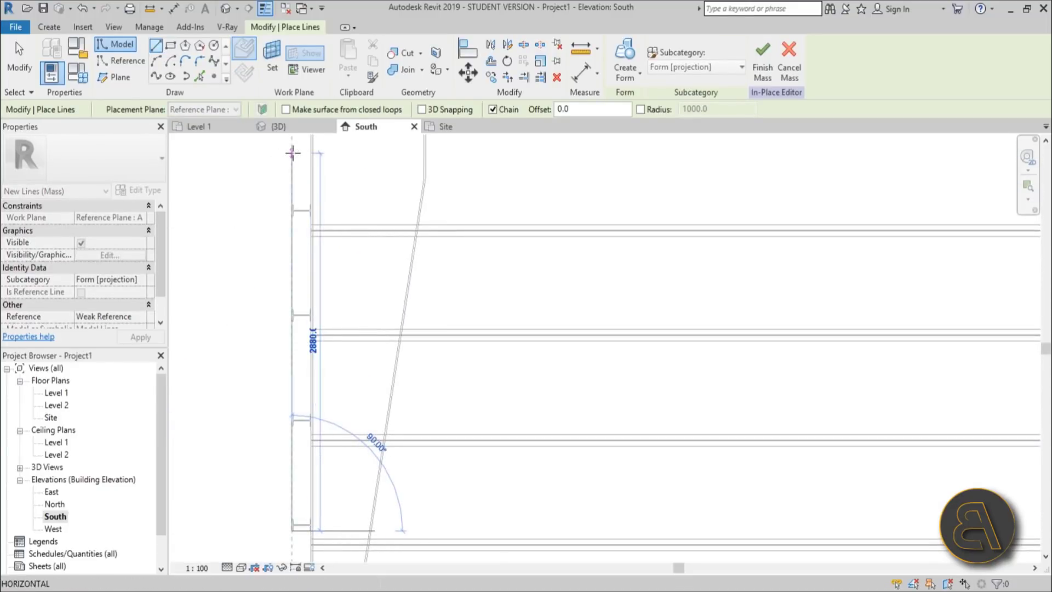
pyautogui.click(292, 153)
pyautogui.press('Escape')
pyautogui.scroll(-4, 265, 364)
pyautogui.scroll(5, 265, 340)
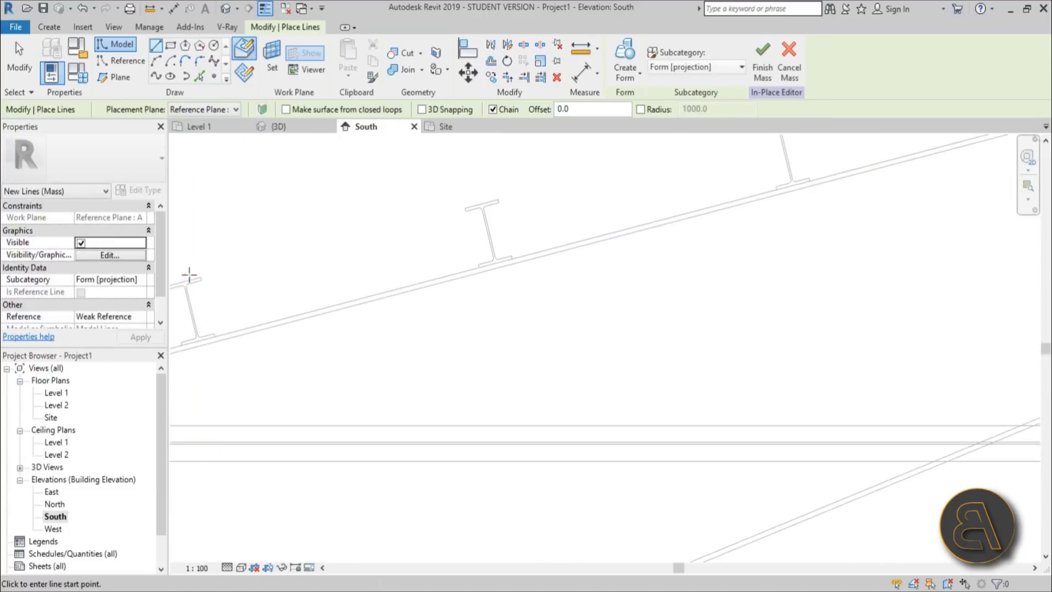
# Draw a model line up the left roof slope along the outer flanges of the roof beams.
pyautogui.click(189, 276)
pyautogui.scroll(-3, 257, 257)
pyautogui.moveTo(322, 291); pyautogui.dragTo(357, 425, button='middle')
pyautogui.scroll(4, 357, 425)
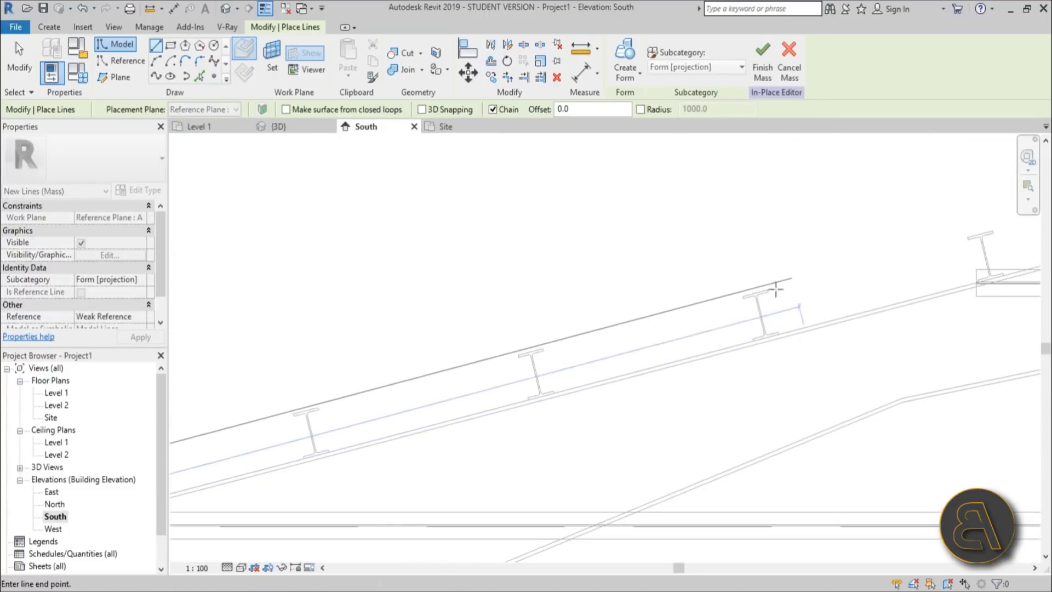
pyautogui.click(775, 289)
pyautogui.press('Escape')
pyautogui.scroll(-4, 247, 369)
# Draw a model line down the right roof slope along the outer flanges of several roof beams.
pyautogui.scroll(3, 637, 258)
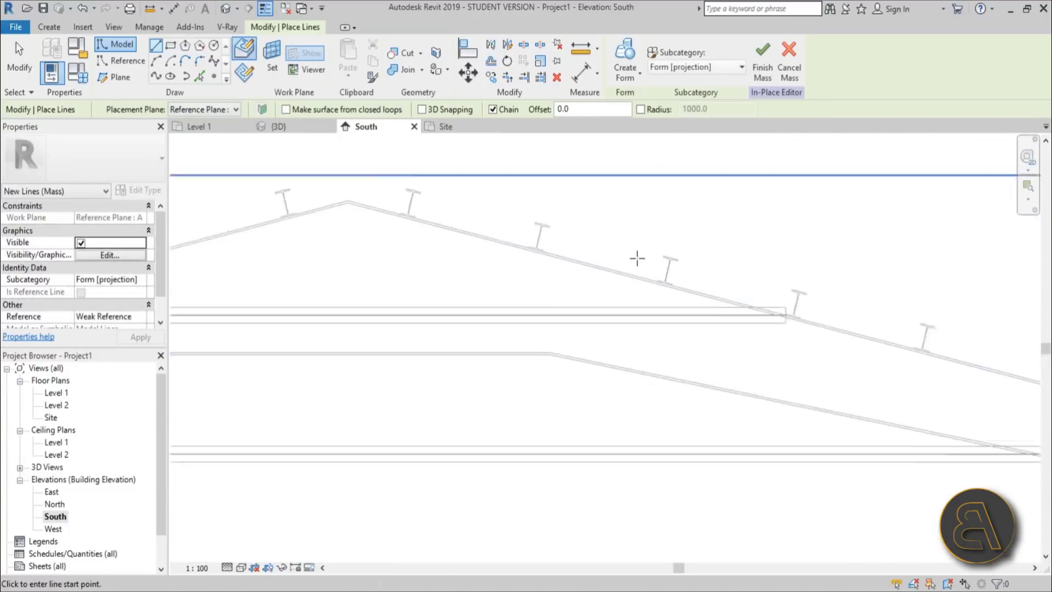
pyautogui.scroll(4, 637, 258)
pyautogui.click(666, 291)
pyautogui.scroll(-3, 666, 291)
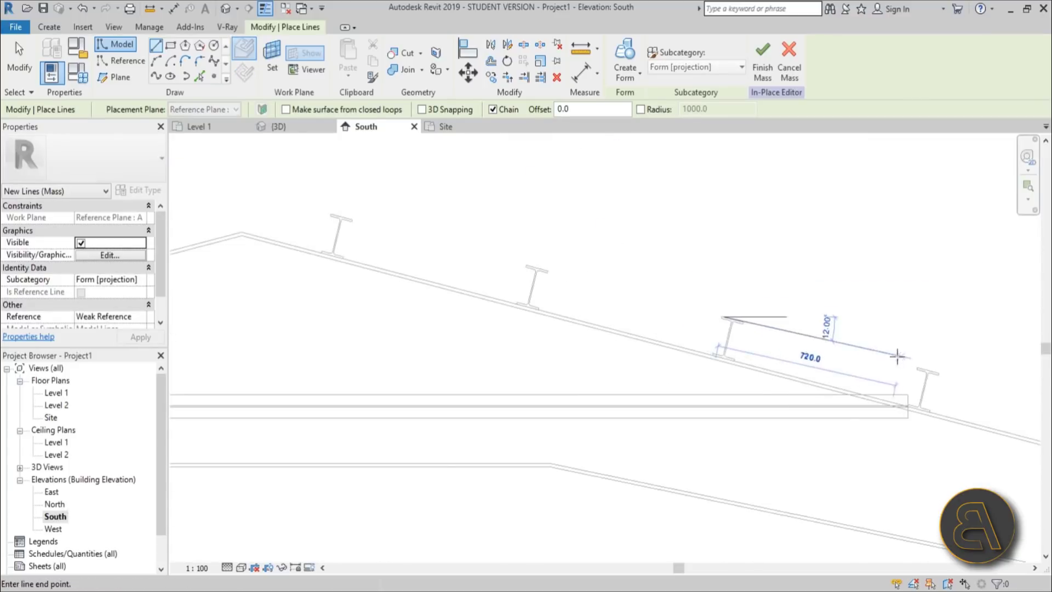
pyautogui.scroll(3, 527, 378)
pyautogui.scroll(-3, 527, 376)
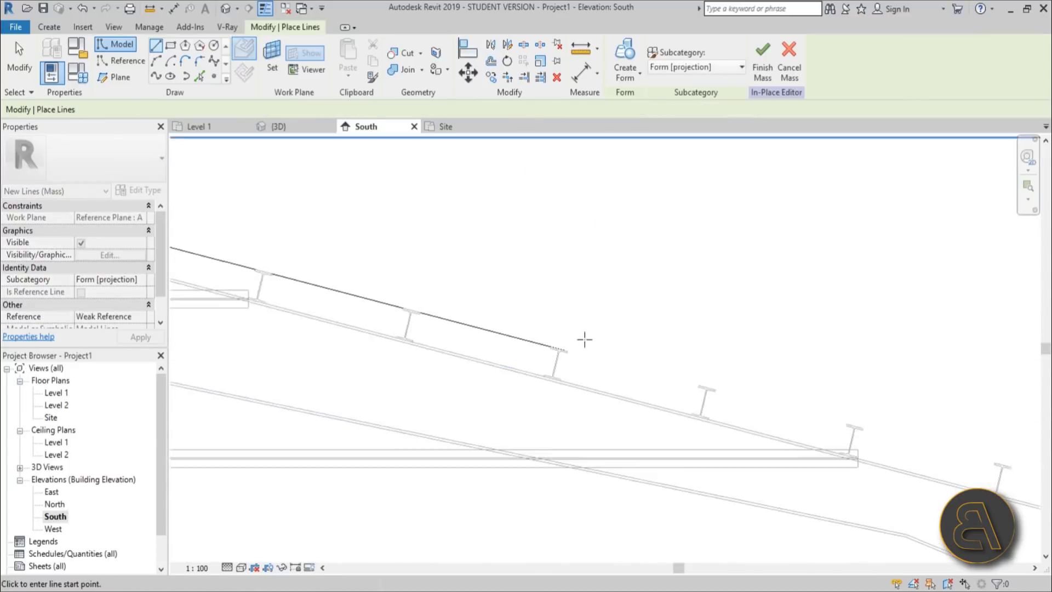
# Draw a vertical model line down the right side wall along the outer flanges of its beams.
pyautogui.scroll(2, 664, 413)
pyautogui.moveTo(665, 413); pyautogui.dragTo(413, 299, button='middle')
pyautogui.scroll(5, 555, 255)
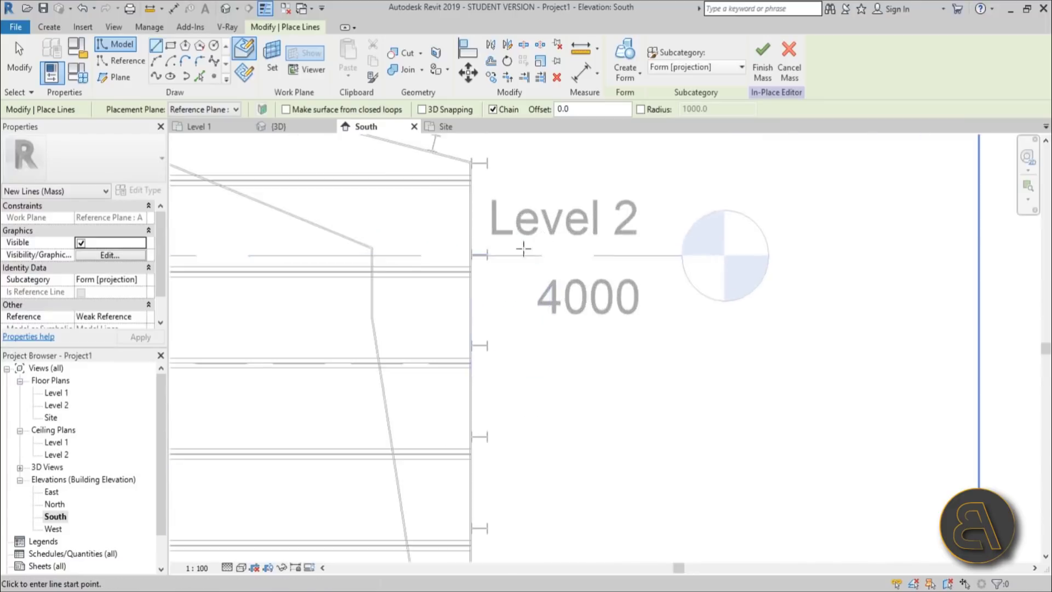
pyautogui.click(460, 261)
pyautogui.moveTo(487, 422); pyautogui.dragTo(486, 183, button='middle')
pyautogui.scroll(-3, 486, 183)
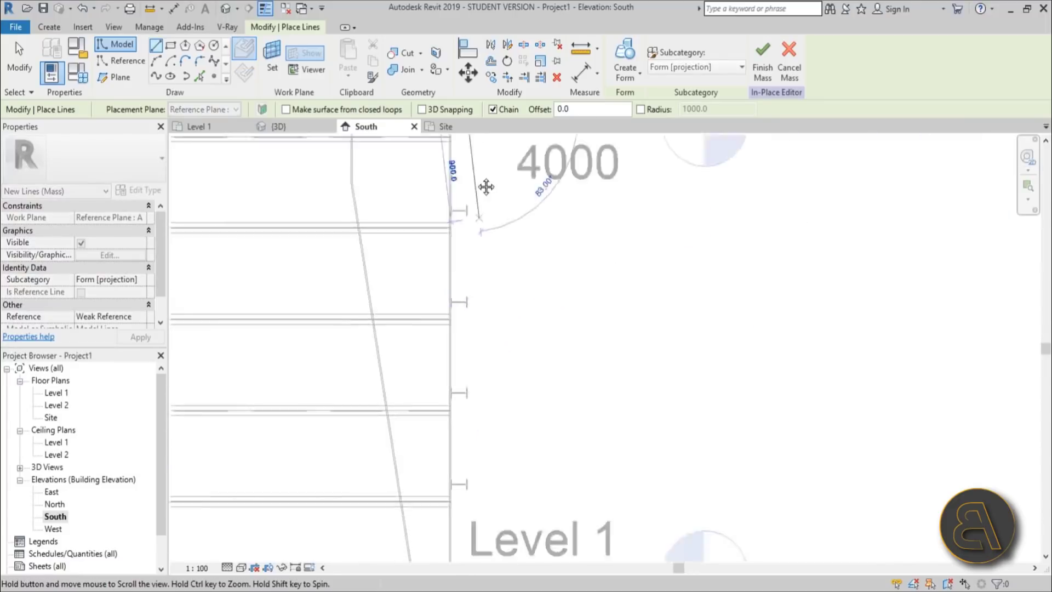
pyautogui.scroll(4, 491, 399)
pyautogui.scroll(-4, 629, 357)
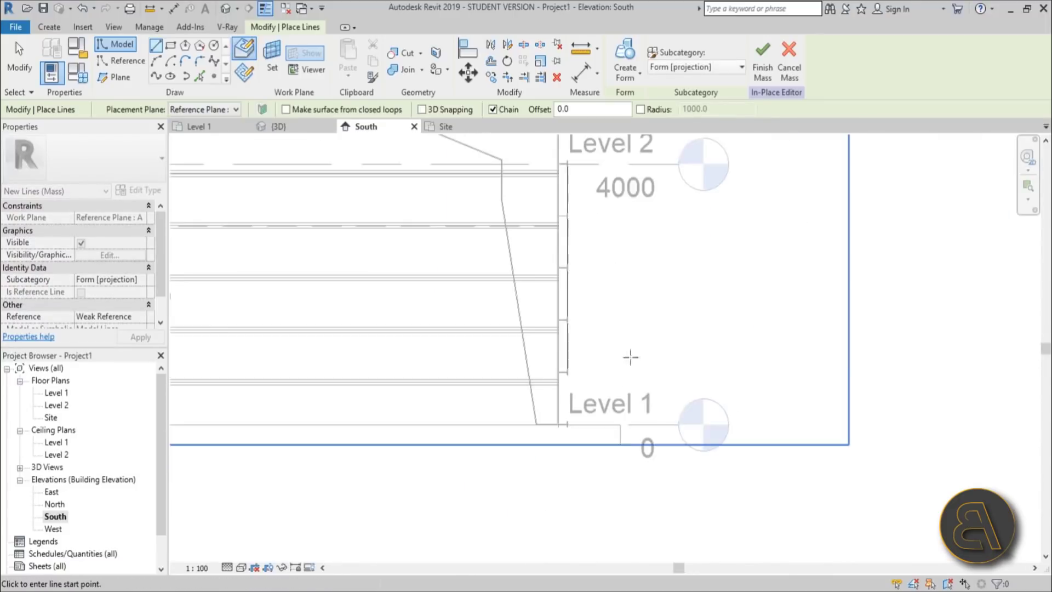
# Draw a horizontal base line along the top of the floor slab at Level 1 and end the line command.
pyautogui.click(596, 426)
pyautogui.scroll(-2, 312, 425)
pyautogui.scroll(-3, 312, 424)
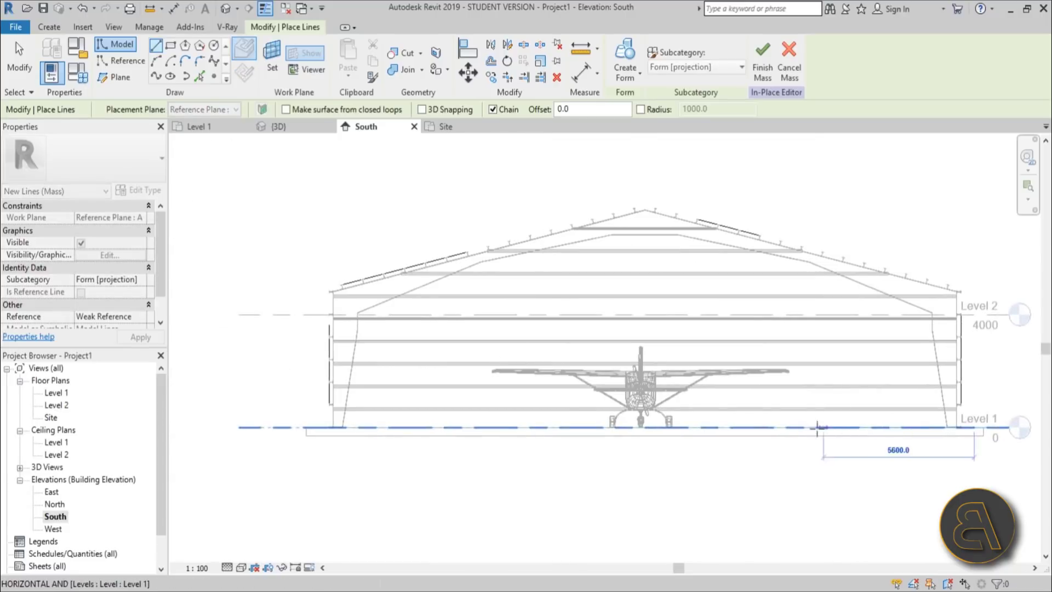
pyautogui.press('Escape')
pyautogui.press('Escape')
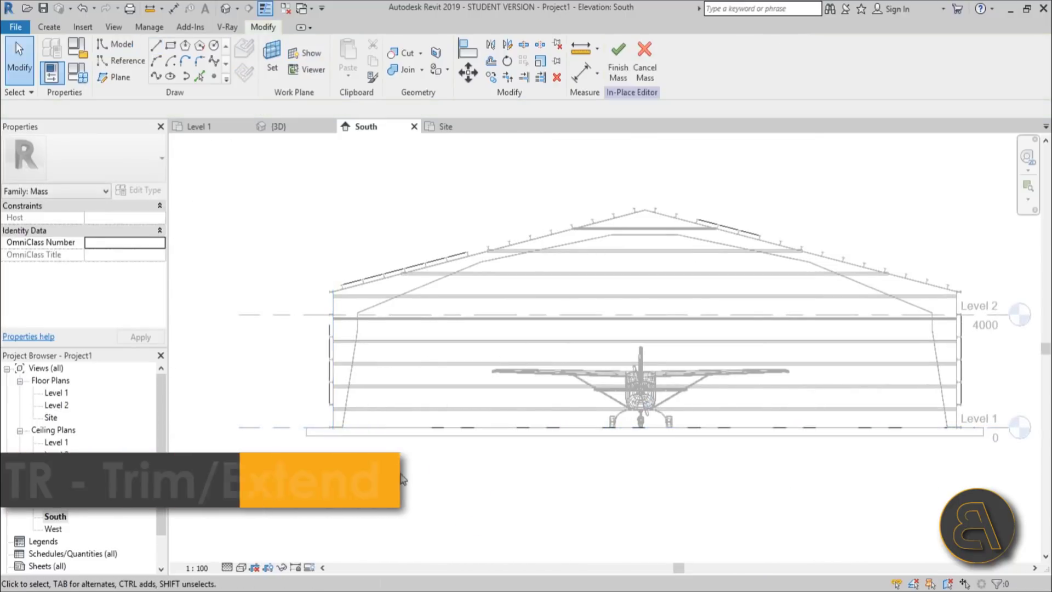
# Trim/Extend the wall, roof and base lines to their corners to form the gable outline, finishing in the 3D view.
pyautogui.press('t')
pyautogui.press('r')
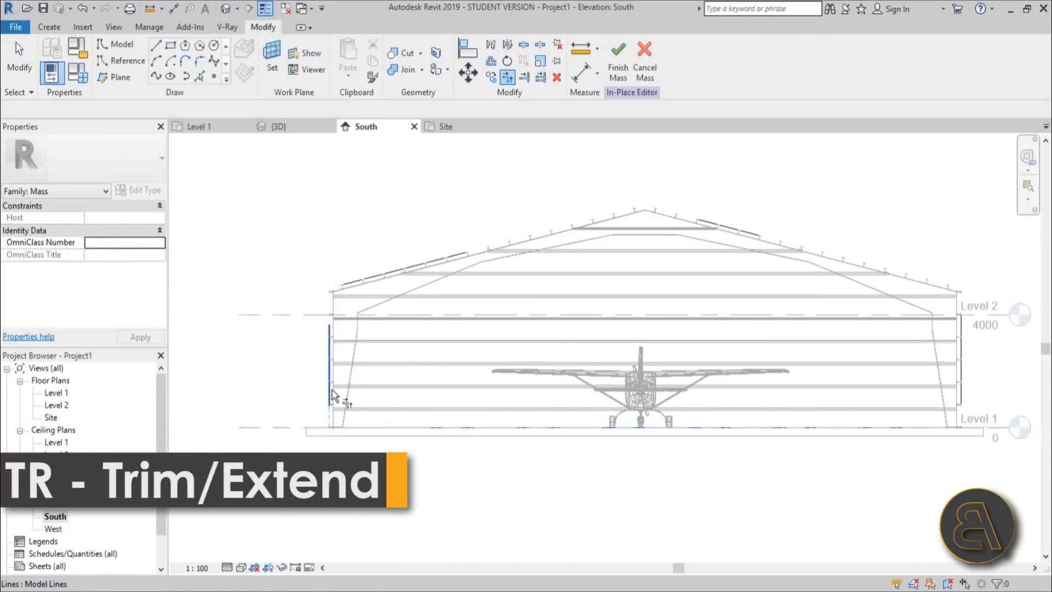
pyautogui.click(364, 279)
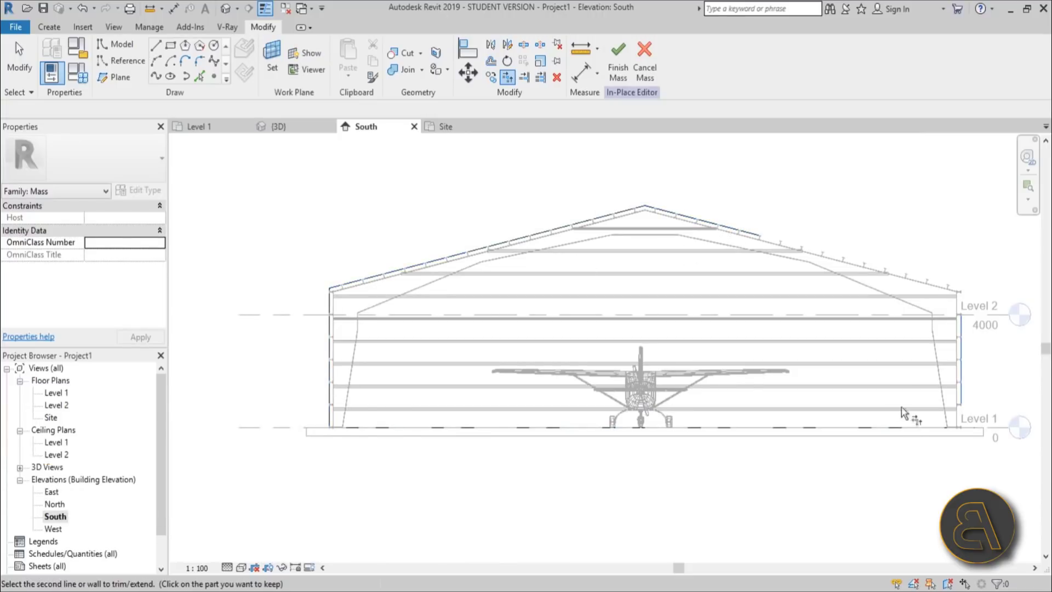
pyautogui.click(885, 429)
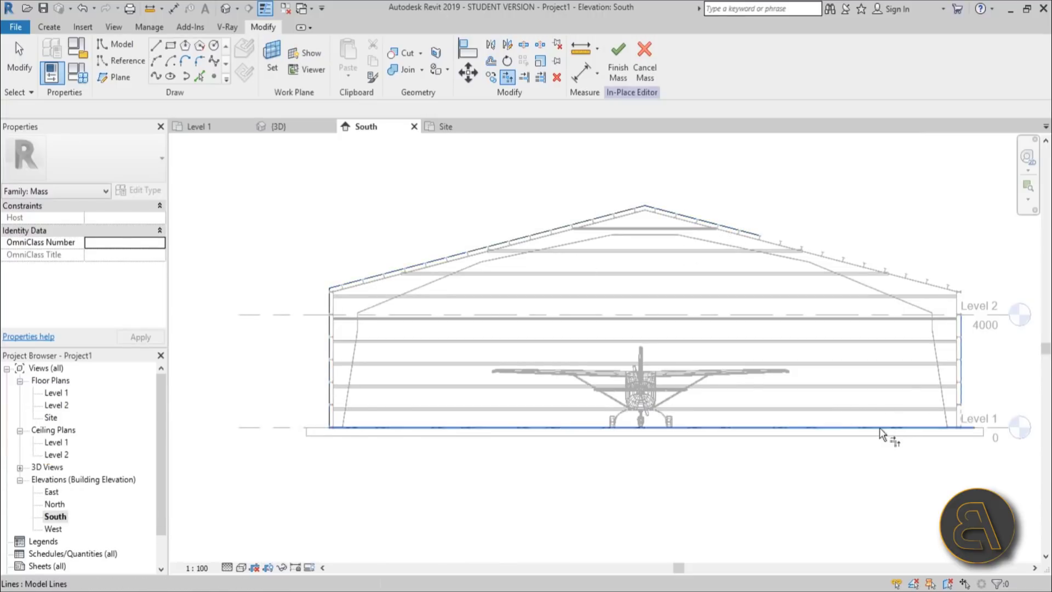
pyautogui.click(225, 9)
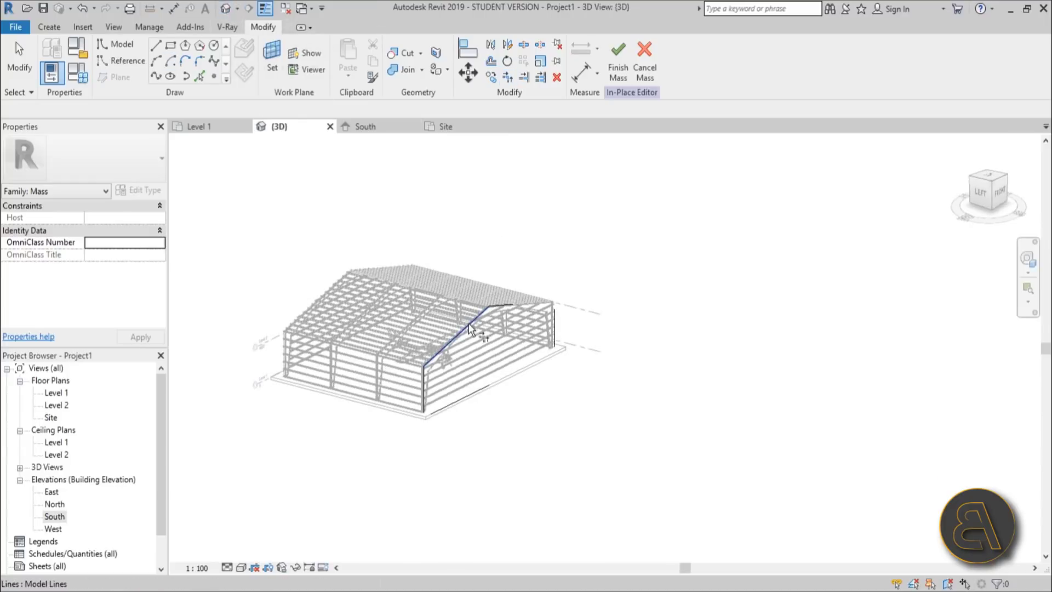
pyautogui.press('Escape')
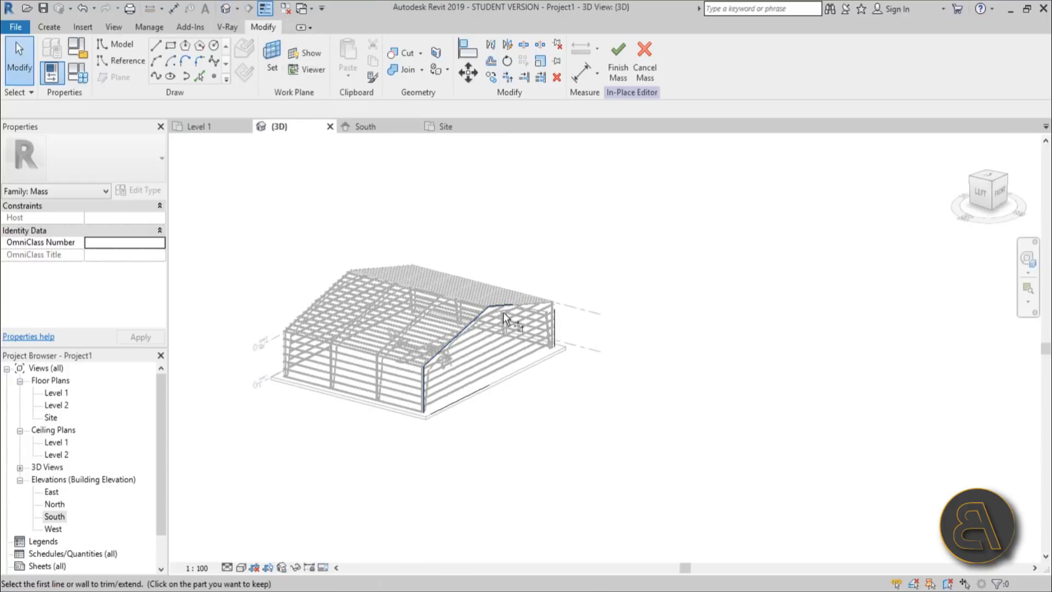
pyautogui.click(503, 312)
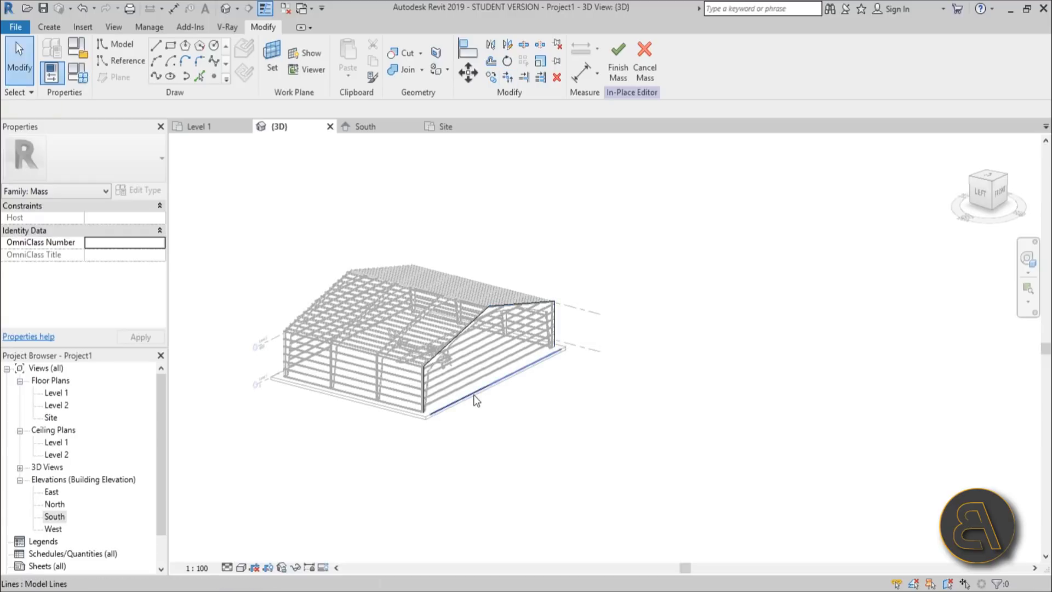
# Change the base line's host to Reference Plane : A to bring it into the plane of the other profile lines.
pyautogui.click(475, 400)
pyautogui.scroll(6, 427, 425)
pyautogui.keyDown('shift'); pyautogui.moveTo(430, 423); pyautogui.dragTo(438, 369, button='middle'); pyautogui.keyUp('shift')
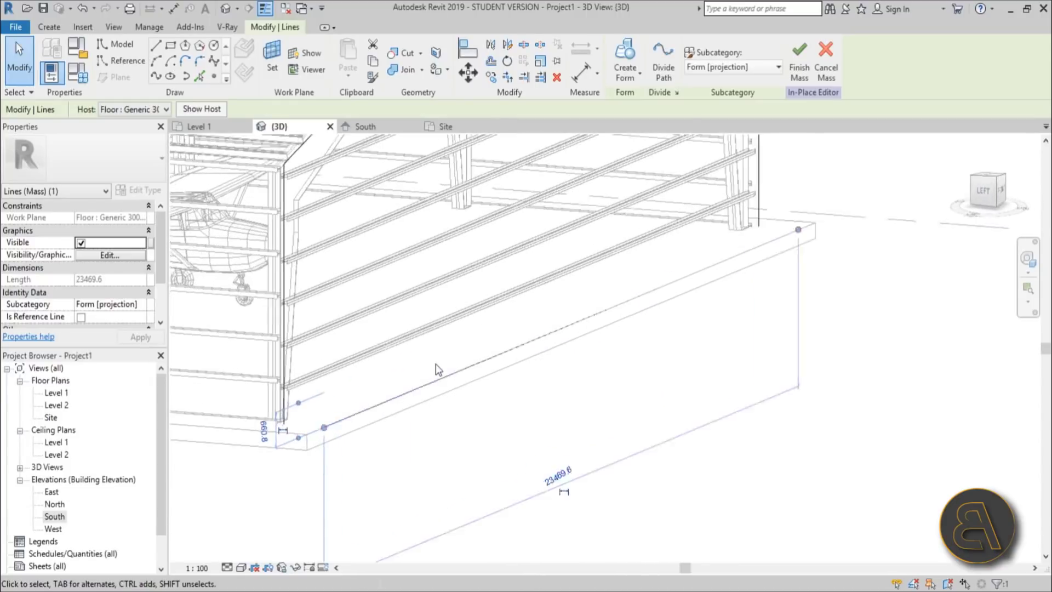
pyautogui.scroll(1, 439, 370)
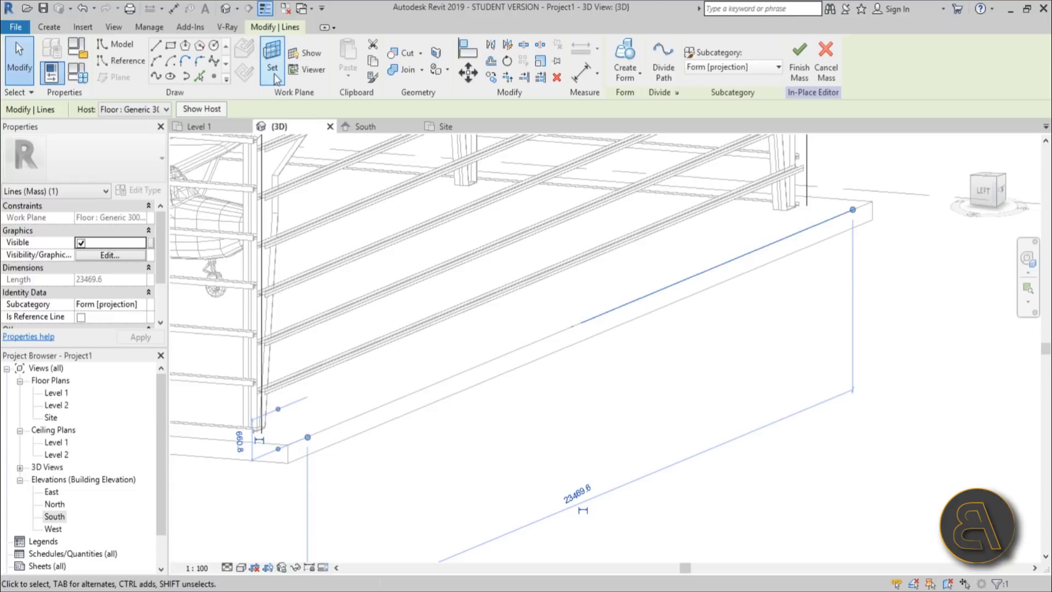
pyautogui.click(166, 110)
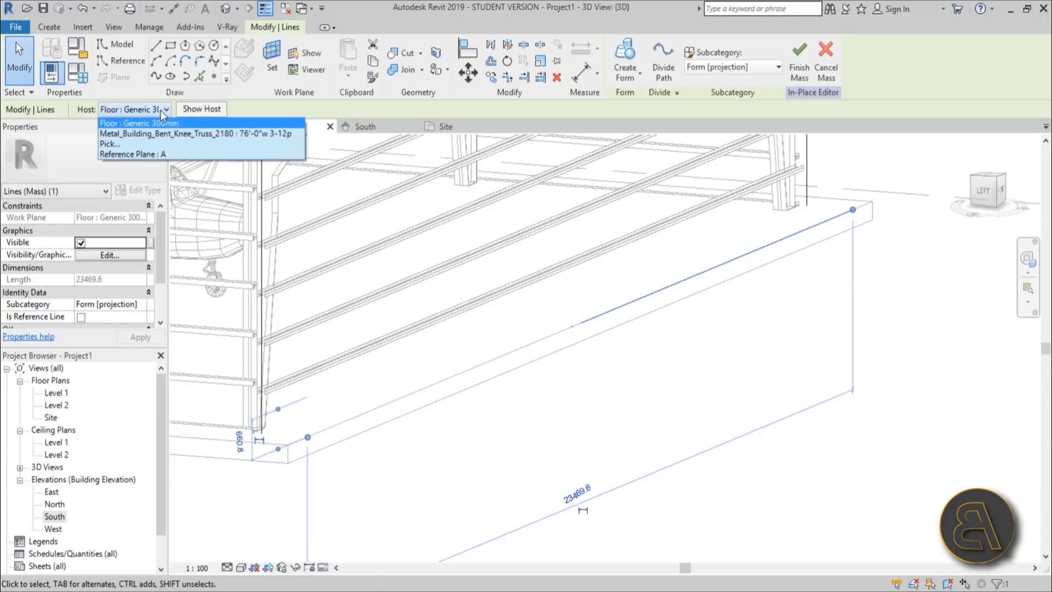
pyautogui.click(138, 154)
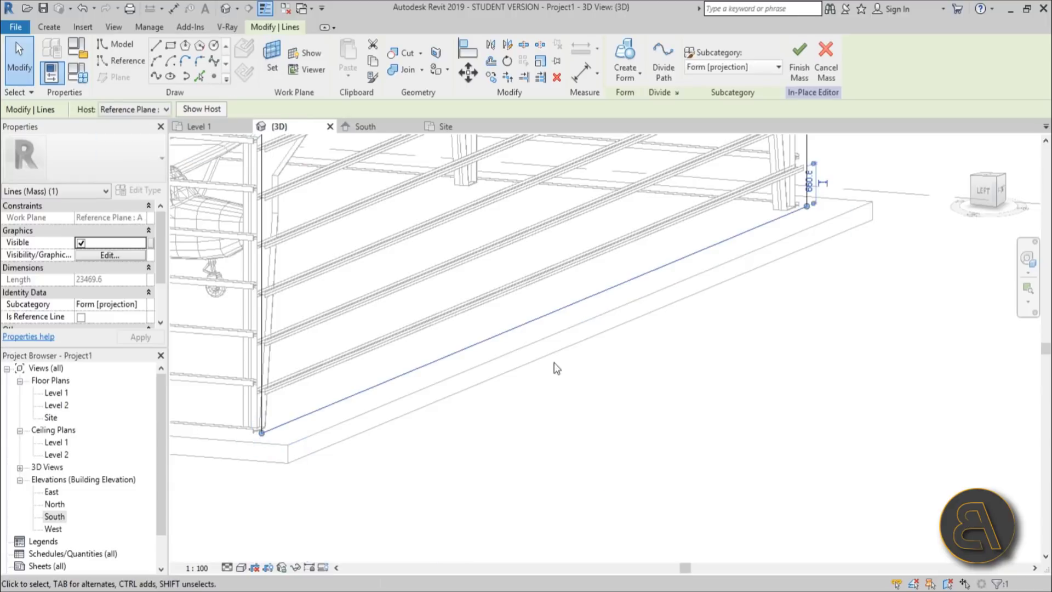
pyautogui.click(700, 392)
# Select the five lines of the gable outline and create a solid form from them.
pyautogui.scroll(-3, 700, 391)
pyautogui.moveTo(690, 416); pyautogui.dragTo(679, 437, button='middle')
pyautogui.scroll(-1, 680, 437)
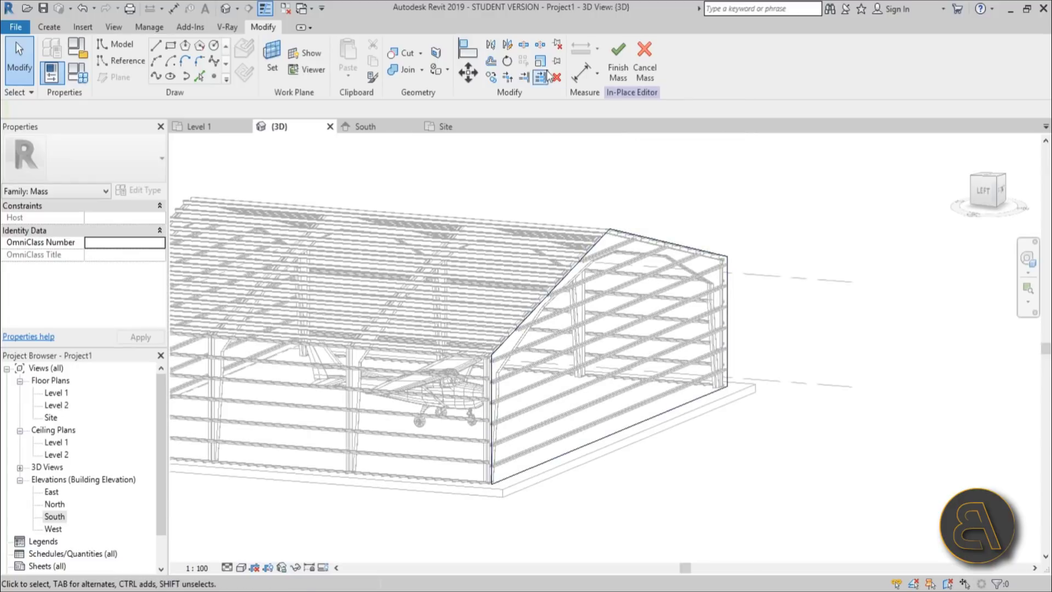
pyautogui.click(690, 248)
pyautogui.scroll(-2, 689, 225)
pyautogui.click(628, 69)
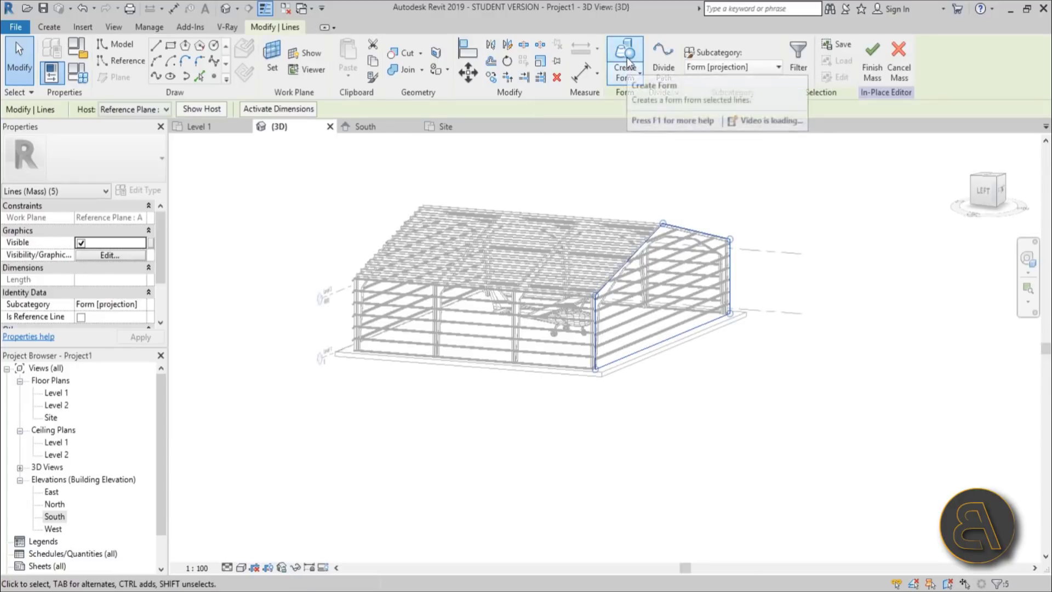
pyautogui.click(645, 99)
pyautogui.click(526, 356)
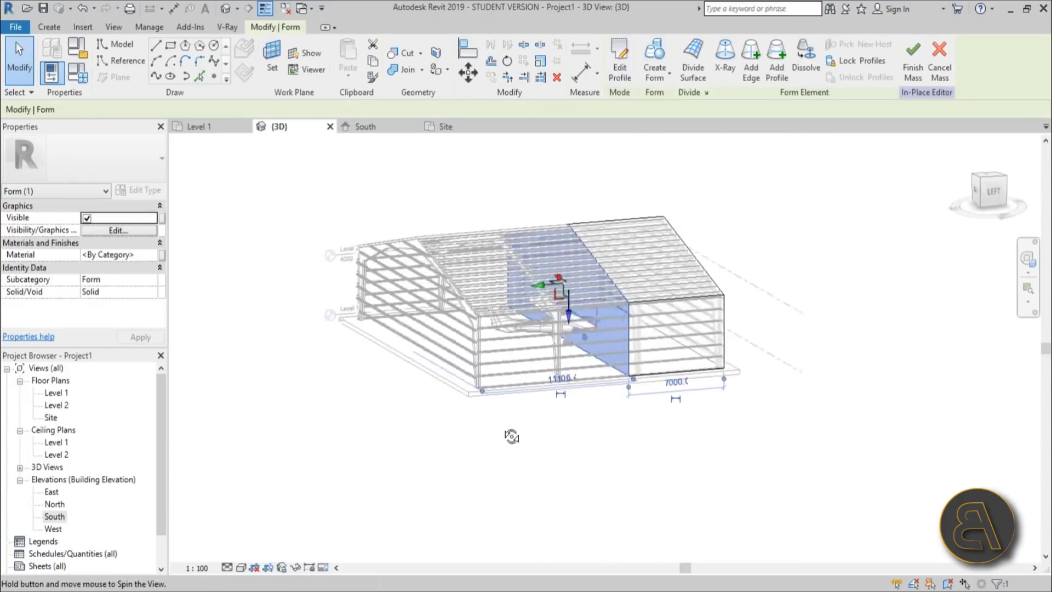
# Pull the form's rear face just past the rear wall's beams, for an overall length of about 18390 mm.
pyautogui.scroll(3, 510, 432)
pyautogui.moveTo(553, 265); pyautogui.dragTo(256, 356)
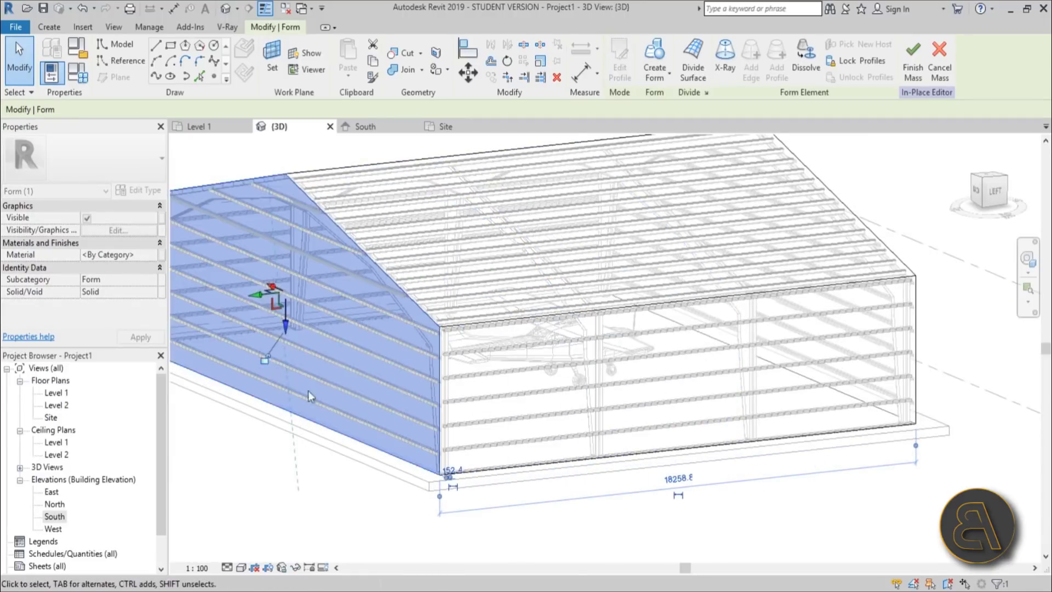
pyautogui.scroll(5, 419, 449)
pyautogui.moveTo(603, 422); pyautogui.dragTo(290, 286, button='middle')
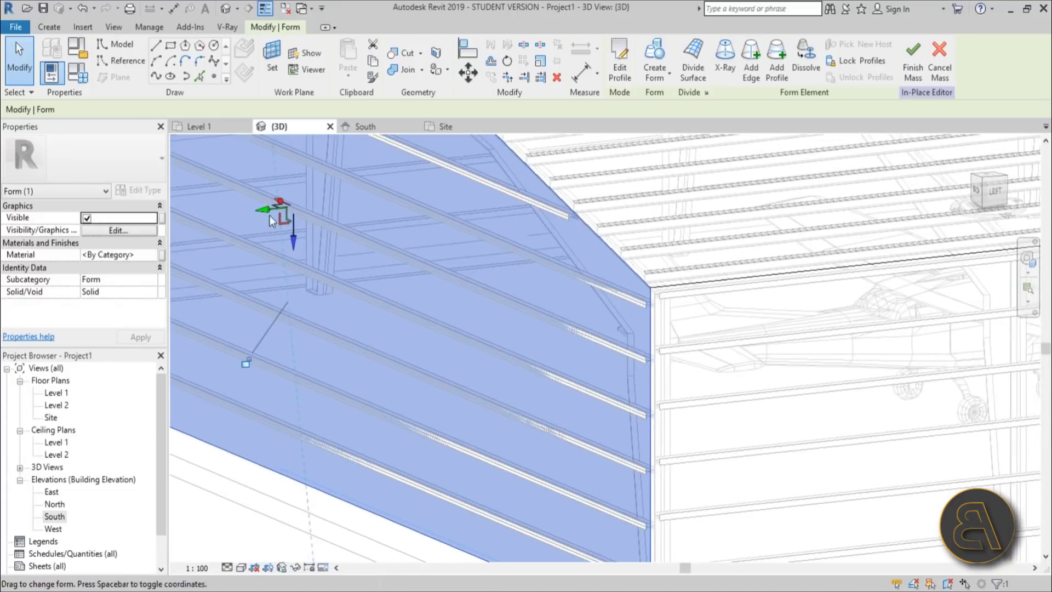
pyautogui.moveTo(262, 218); pyautogui.dragTo(258, 219)
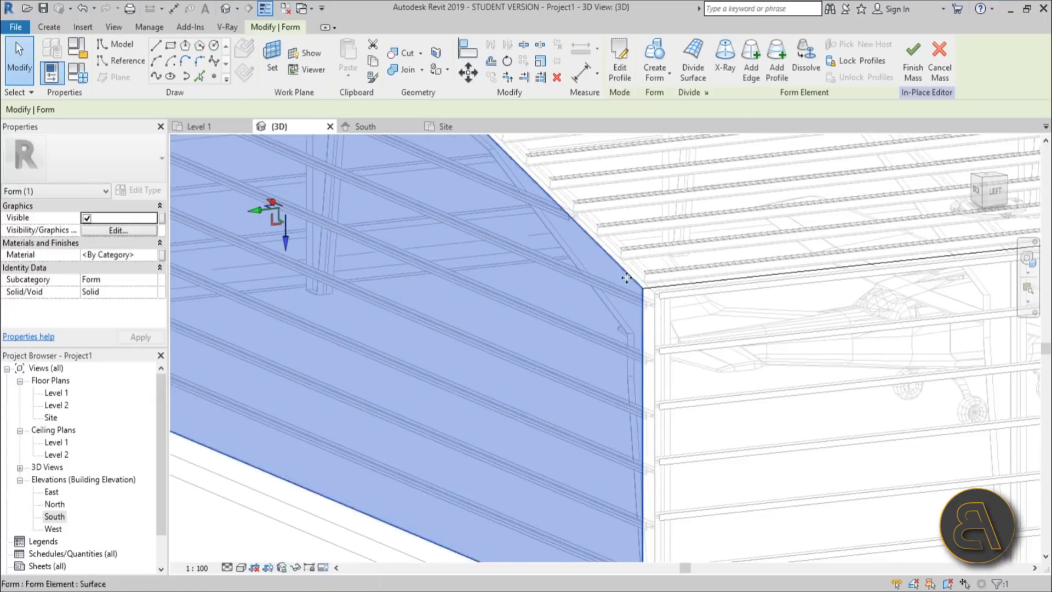
pyautogui.scroll(3, 689, 315)
pyautogui.scroll(-5, 630, 369)
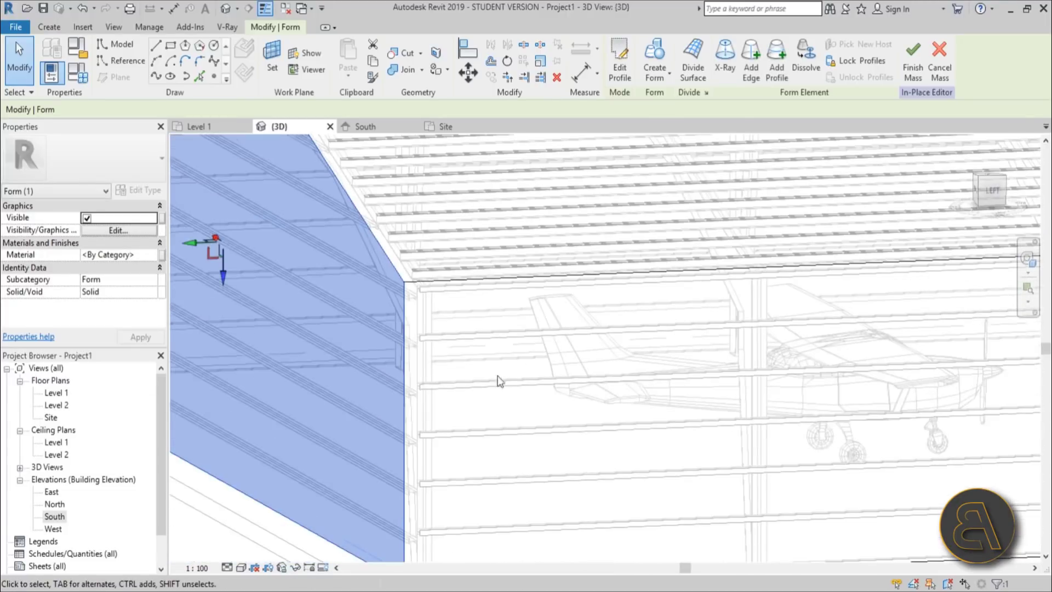
# In the West elevation, pull the form's rear face back in close to the rear wall's beams.
pyautogui.doubleClick(53, 528)
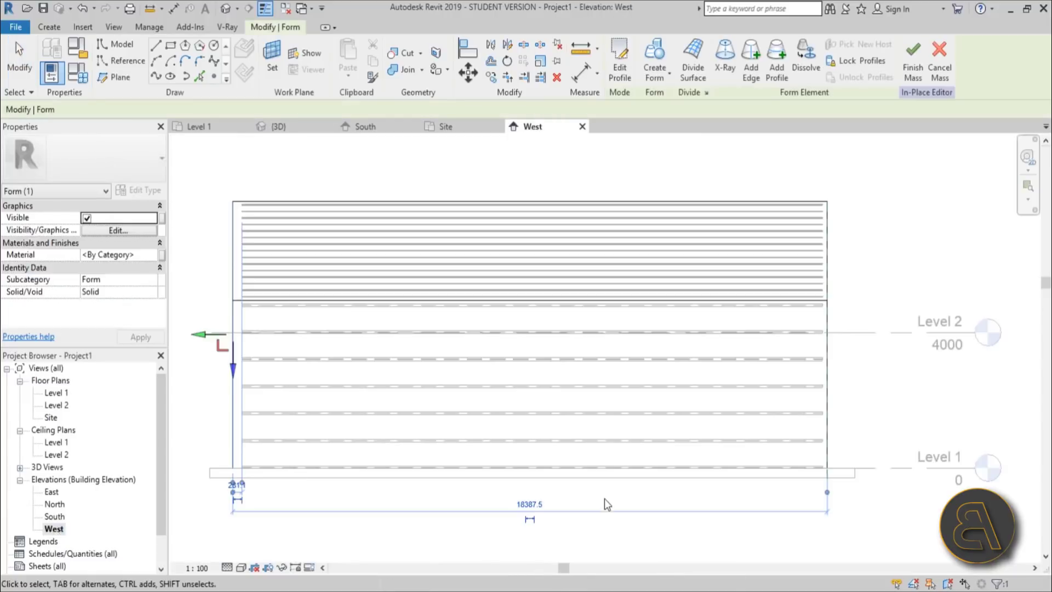
pyautogui.scroll(4, 196, 341)
pyautogui.scroll(3, 203, 328)
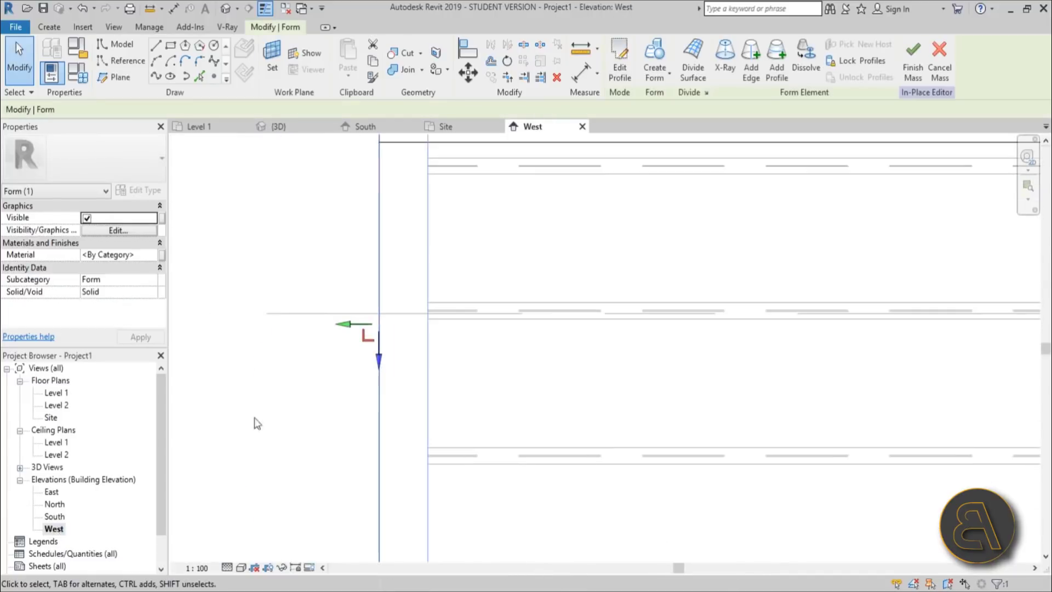
pyautogui.click(227, 568)
pyautogui.click(360, 329)
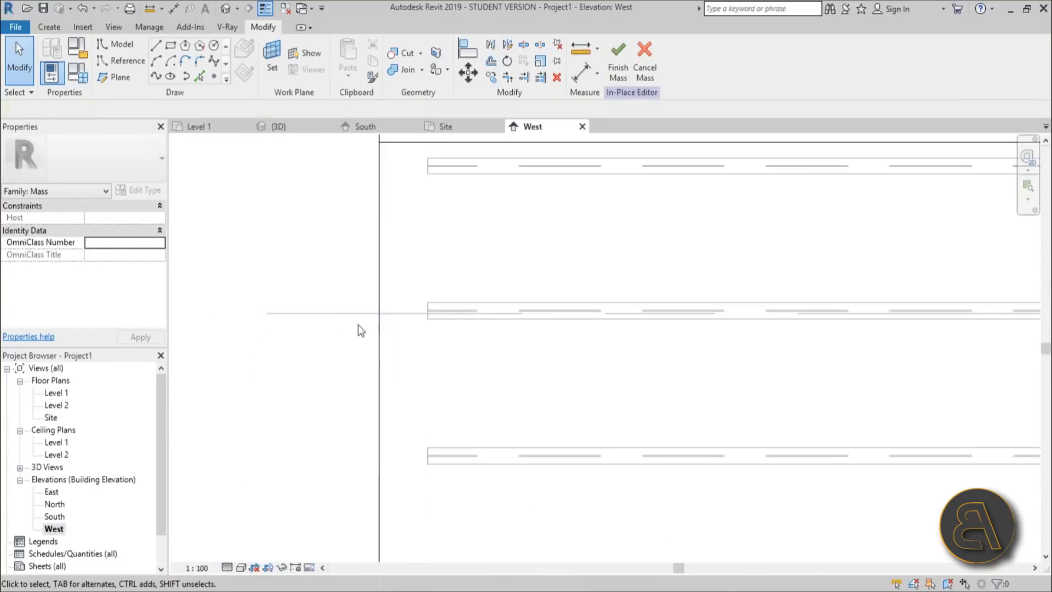
pyautogui.scroll(-3, 427, 398)
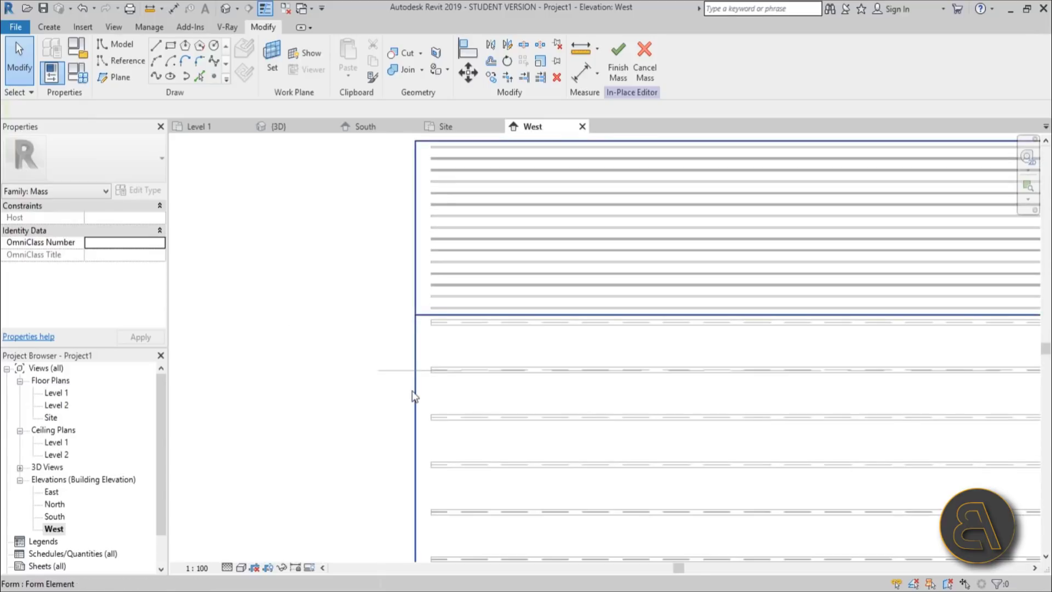
pyautogui.click(414, 396)
pyautogui.moveTo(386, 374); pyautogui.dragTo(387, 379)
pyautogui.scroll(-2, 329, 439)
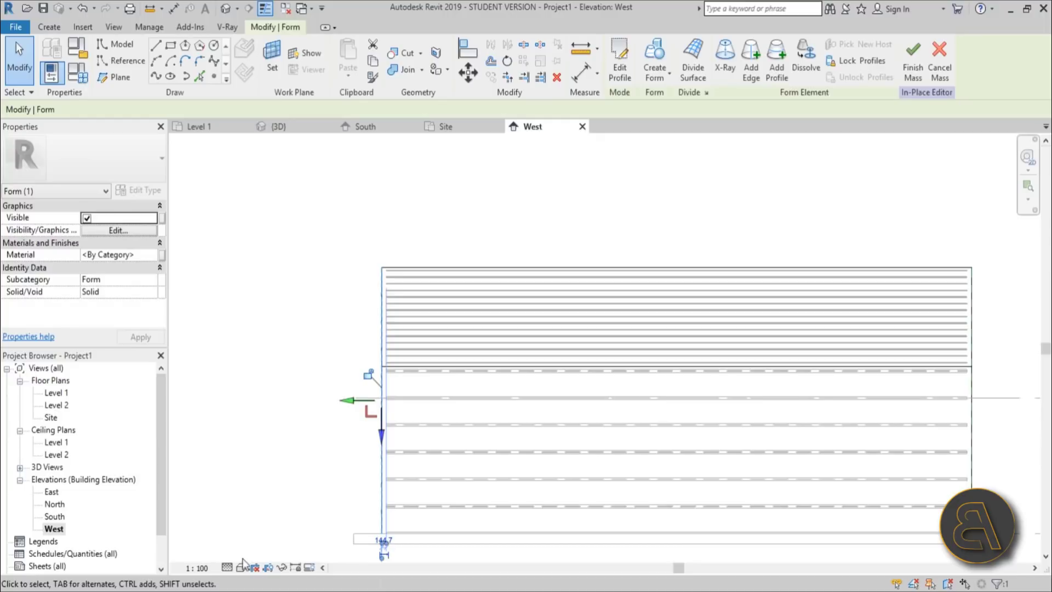
# Set the West elevation's visual style to Wireframe, fit the form's rear face to the beams' outer flanges, and return to the 3D view.
pyautogui.click(241, 568)
pyautogui.click(263, 485)
pyautogui.scroll(5, 582, 406)
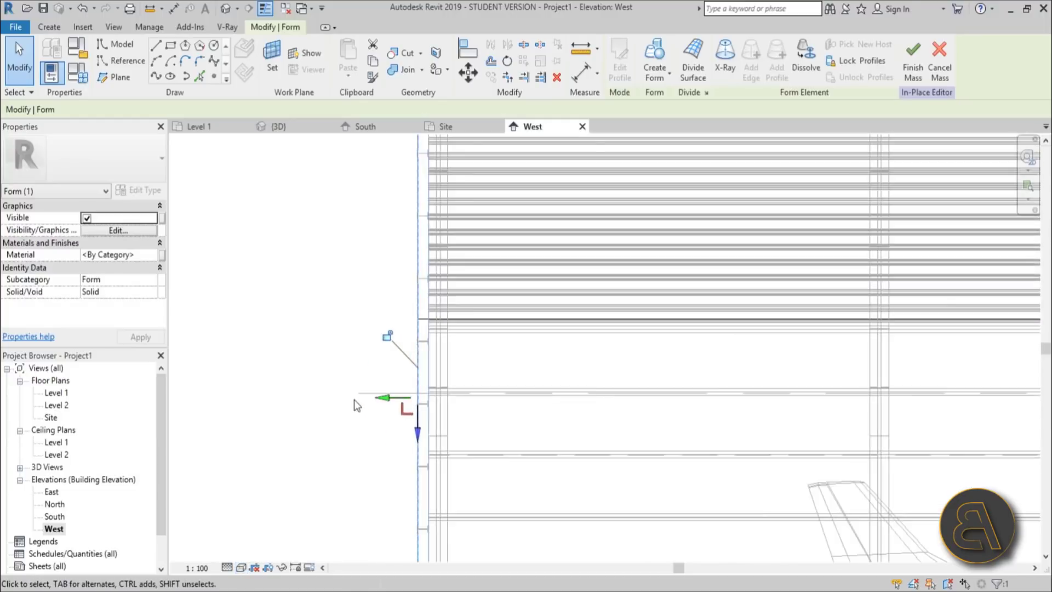
pyautogui.scroll(3, 495, 408)
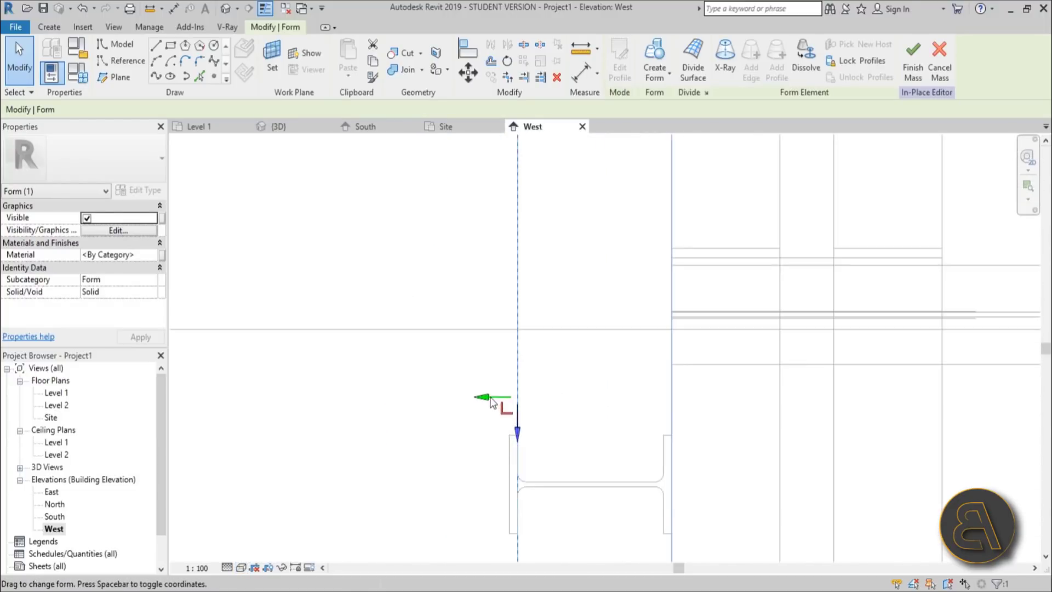
pyautogui.scroll(-4, 485, 403)
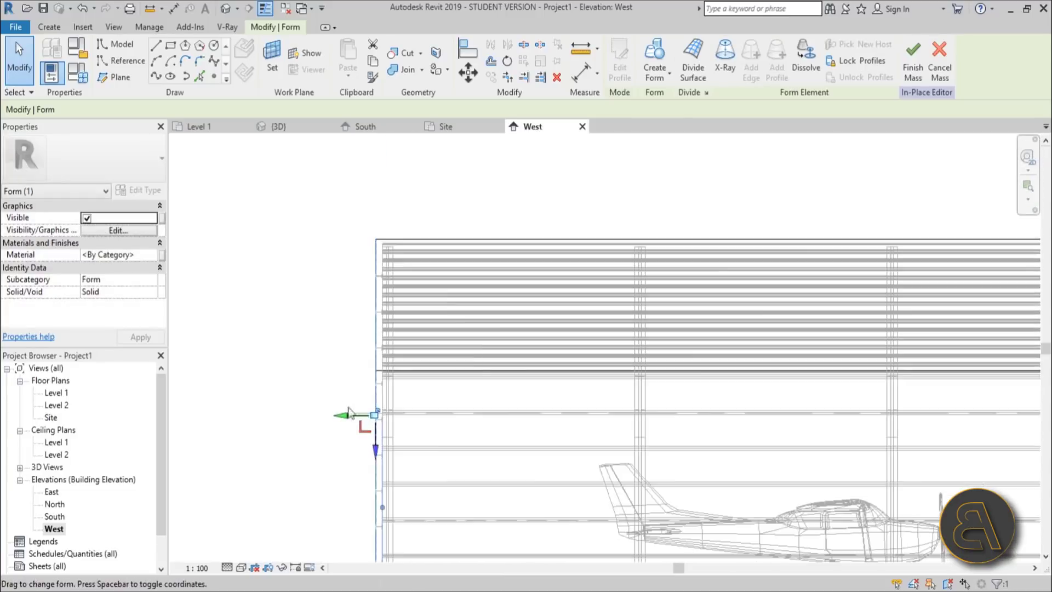
pyautogui.scroll(-4, 349, 412)
pyautogui.click(320, 358)
pyautogui.click(228, 9)
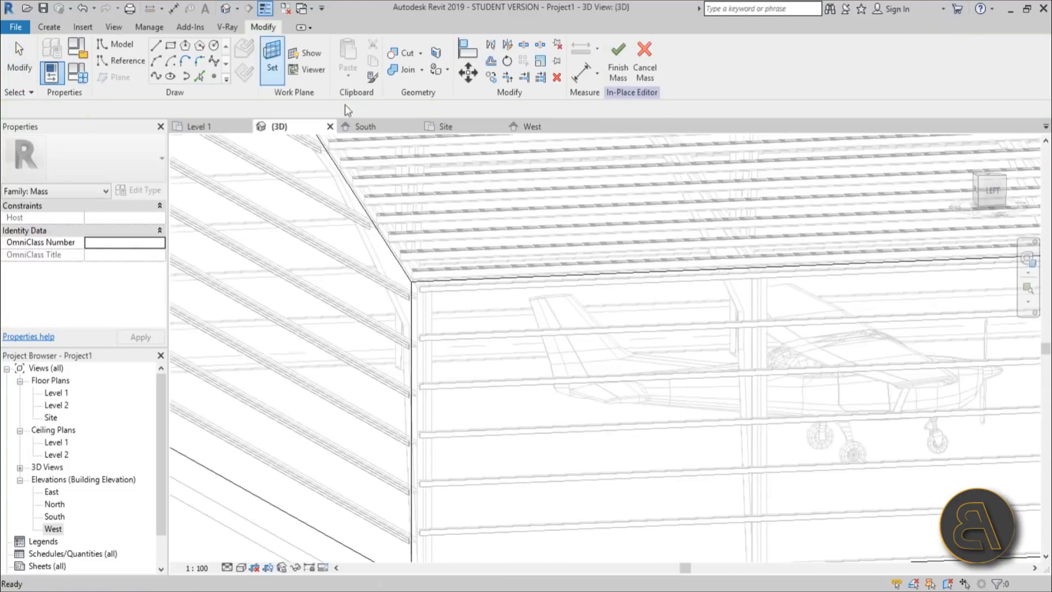
# Finish the in-place mass of the hangar envelope.
pyautogui.scroll(-4, 548, 274)
pyautogui.keyDown('shift'); pyautogui.moveTo(547, 274); pyautogui.dragTo(871, 291, button='middle'); pyautogui.keyUp('shift')
pyautogui.click(621, 77)
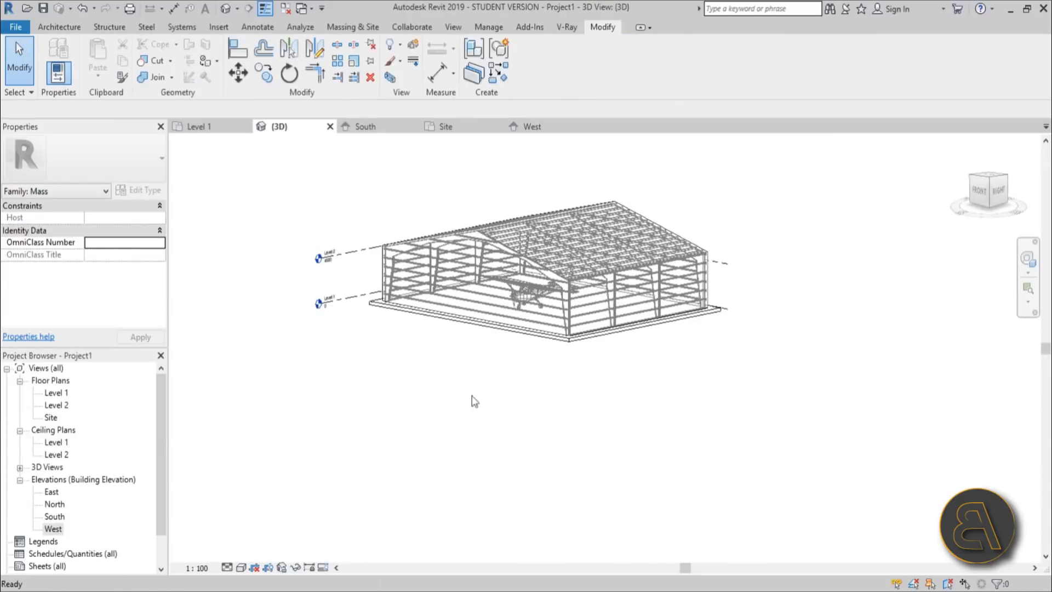
pyautogui.keyDown('shift'); pyautogui.moveTo(472, 399); pyautogui.dragTo(587, 396, button='middle'); pyautogui.keyUp('shift')
pyautogui.scroll(2, 587, 396)
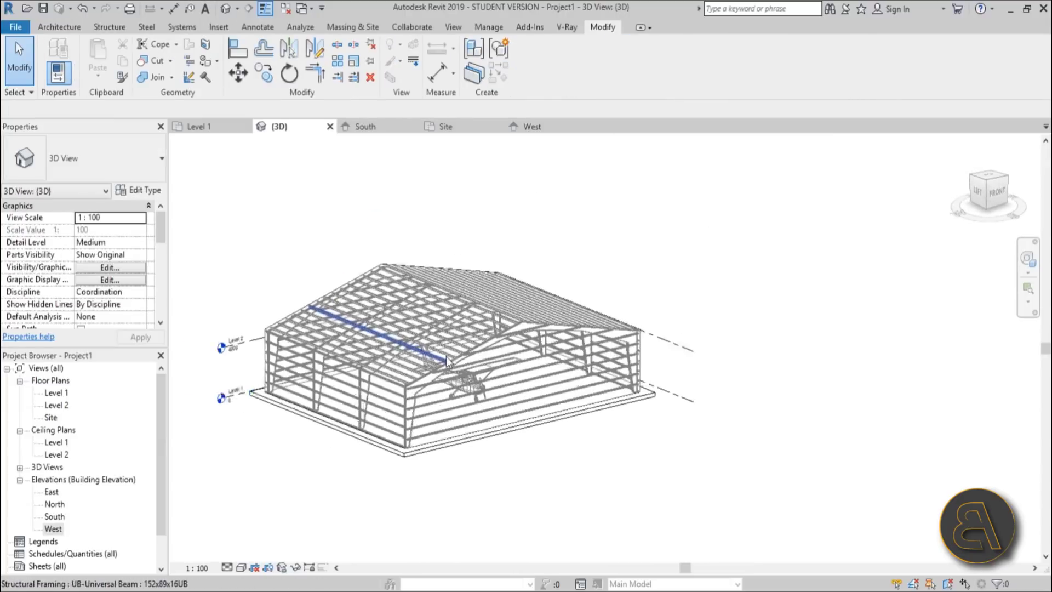
# Start a new wall and duplicate the Generic - 200mm type under the name WALL.
pyautogui.click(47, 26)
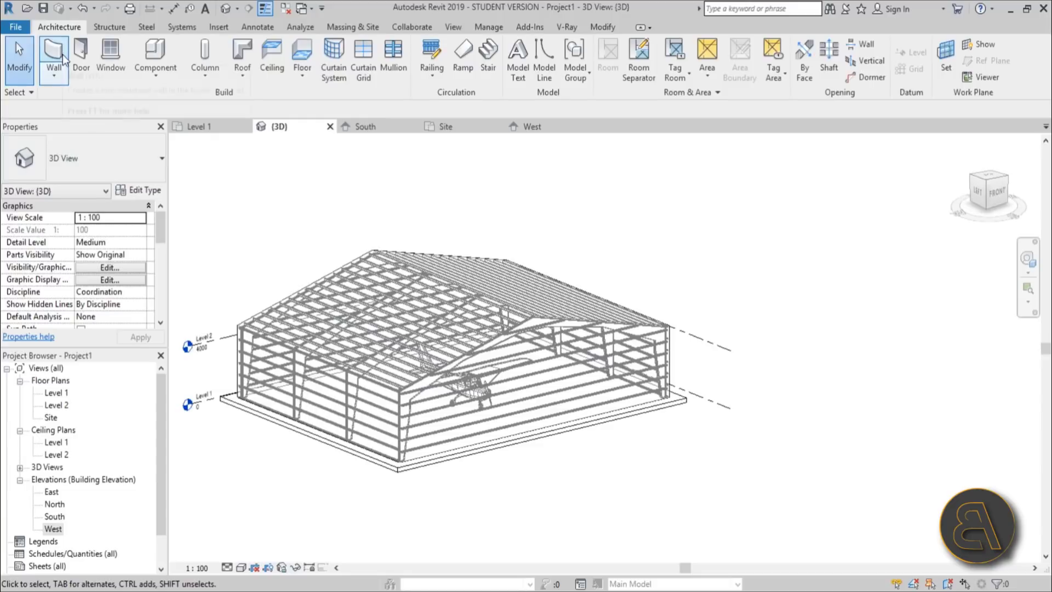
pyautogui.click(61, 57)
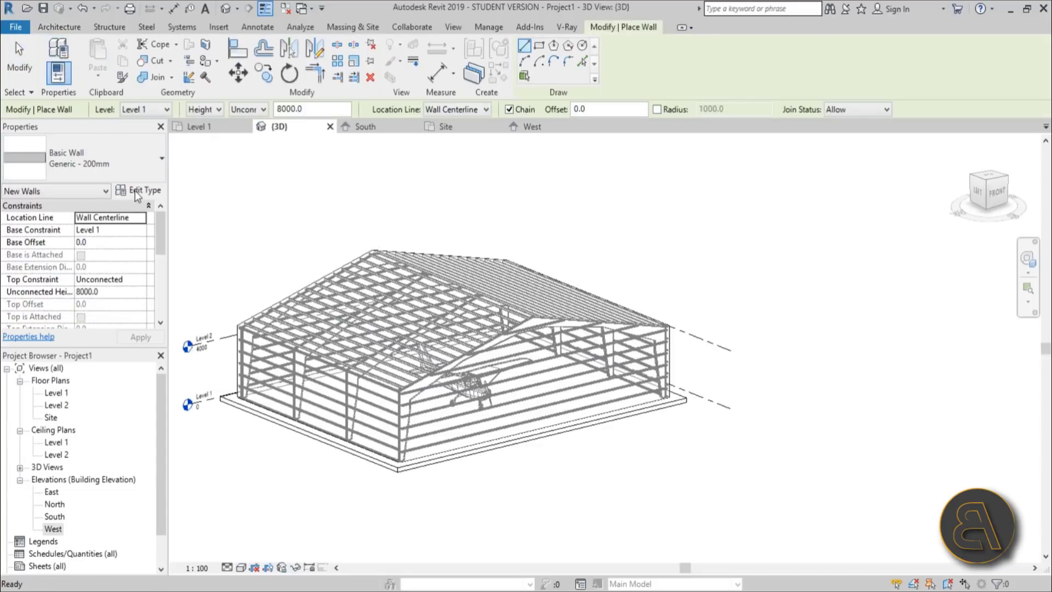
pyautogui.click(138, 191)
pyautogui.click(899, 122)
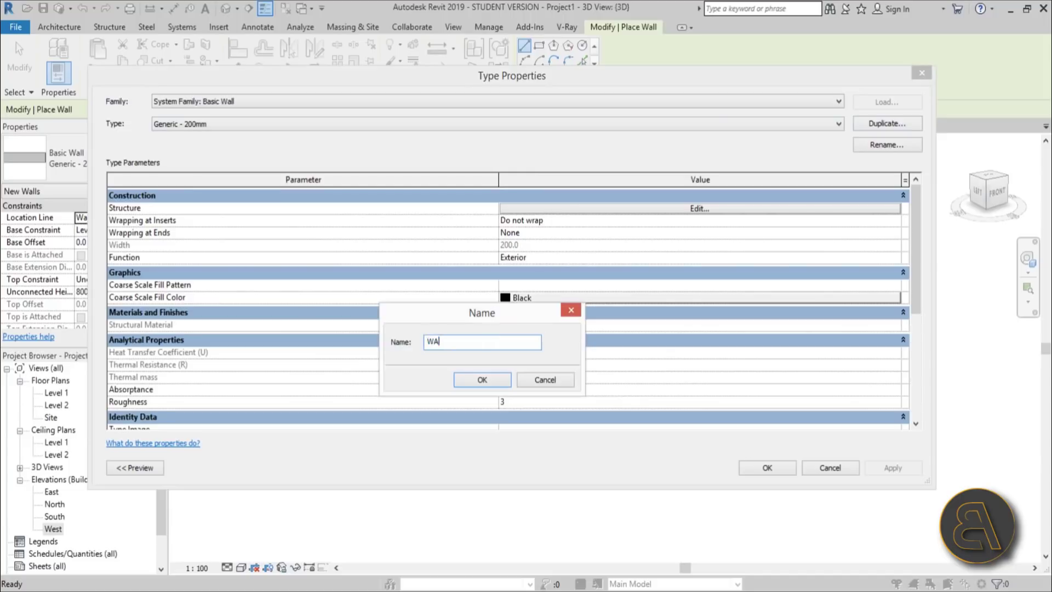
pyautogui.press('Return')
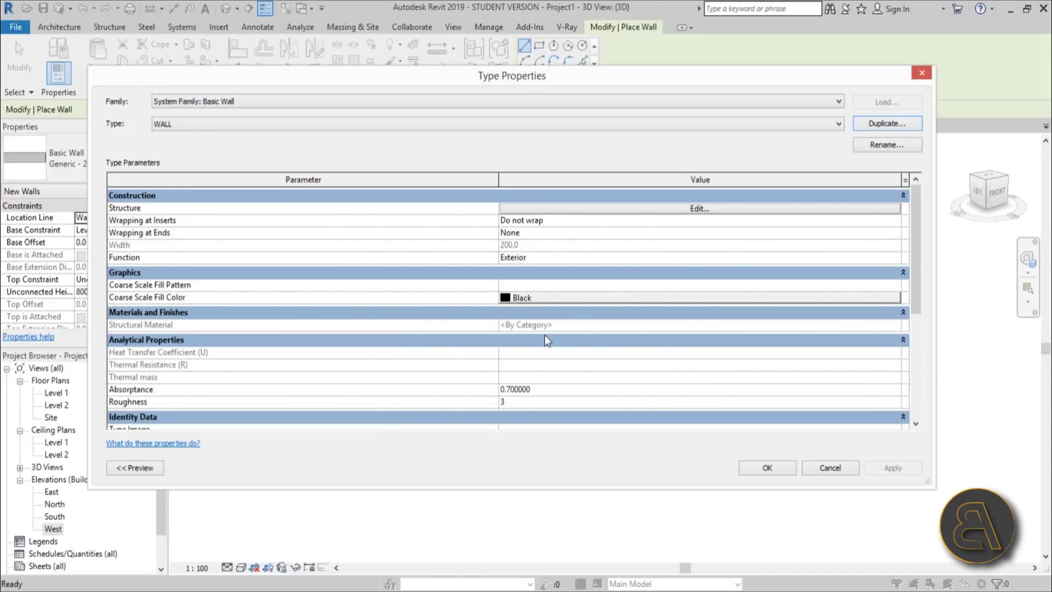
# Make the WALL type's structure layer 20 mm thick with the Aluminium material and accept the type.
pyautogui.click(608, 209)
pyautogui.click(545, 209)
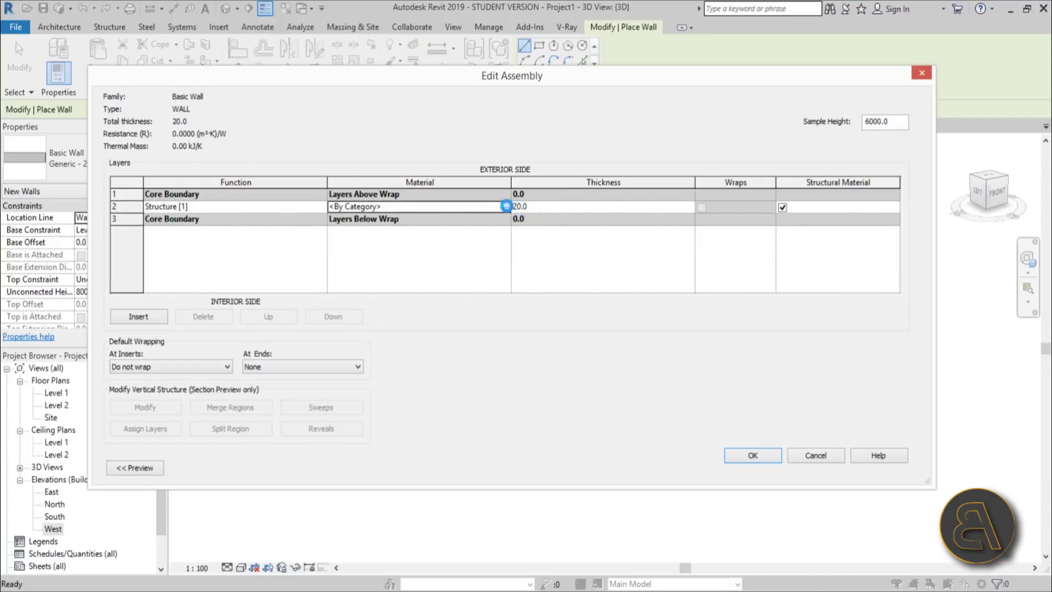
pyautogui.click(505, 206)
pyautogui.click(228, 150)
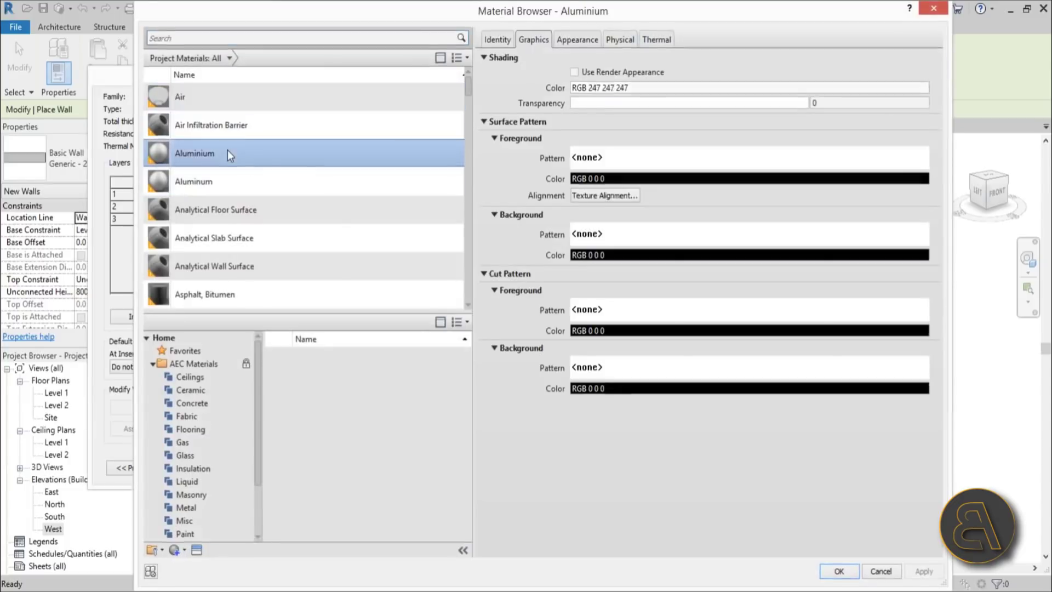
pyautogui.doubleClick(228, 152)
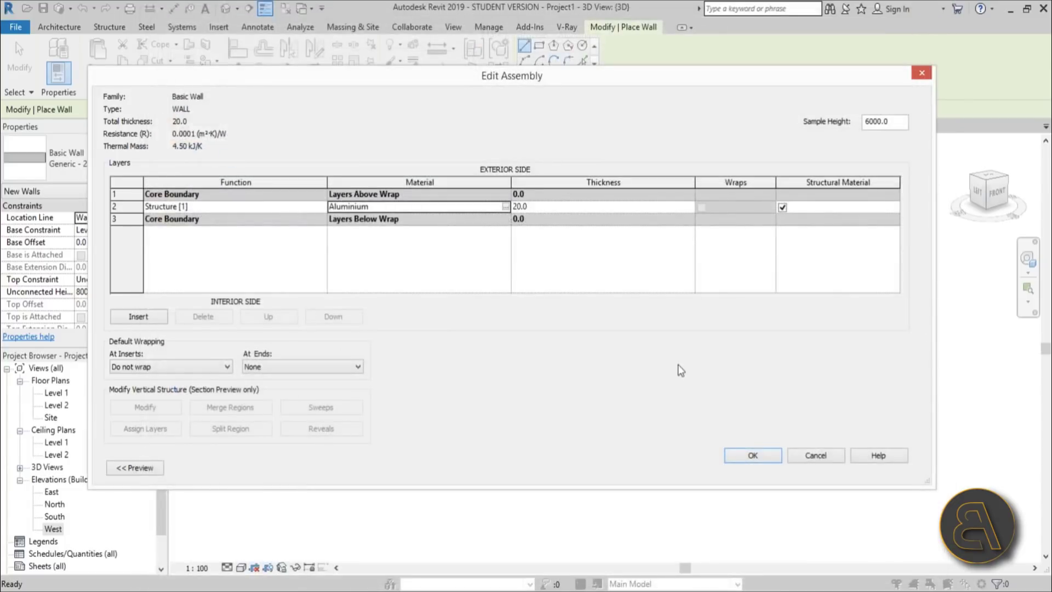
pyautogui.click(747, 455)
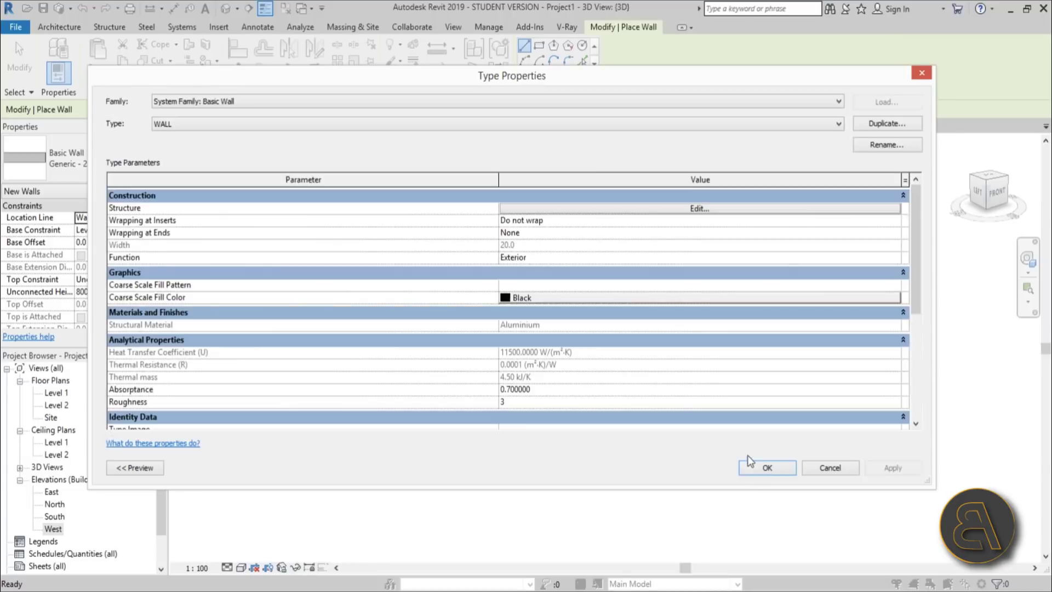
pyautogui.click(780, 468)
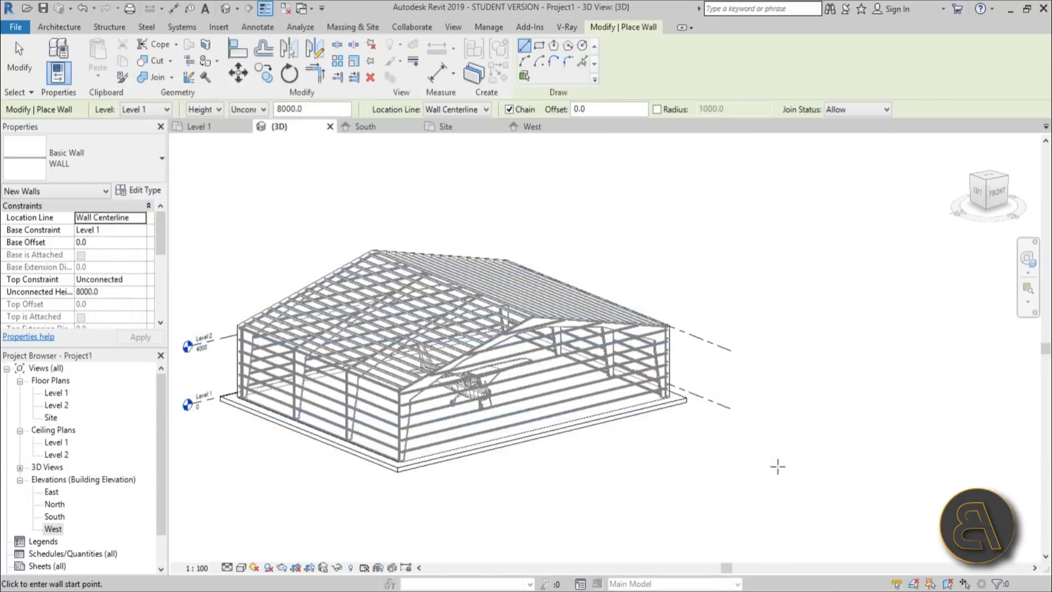
# Create WALL walls by face on the four vertical sides of the mass, and turn off the mass display.
pyautogui.click(341, 27)
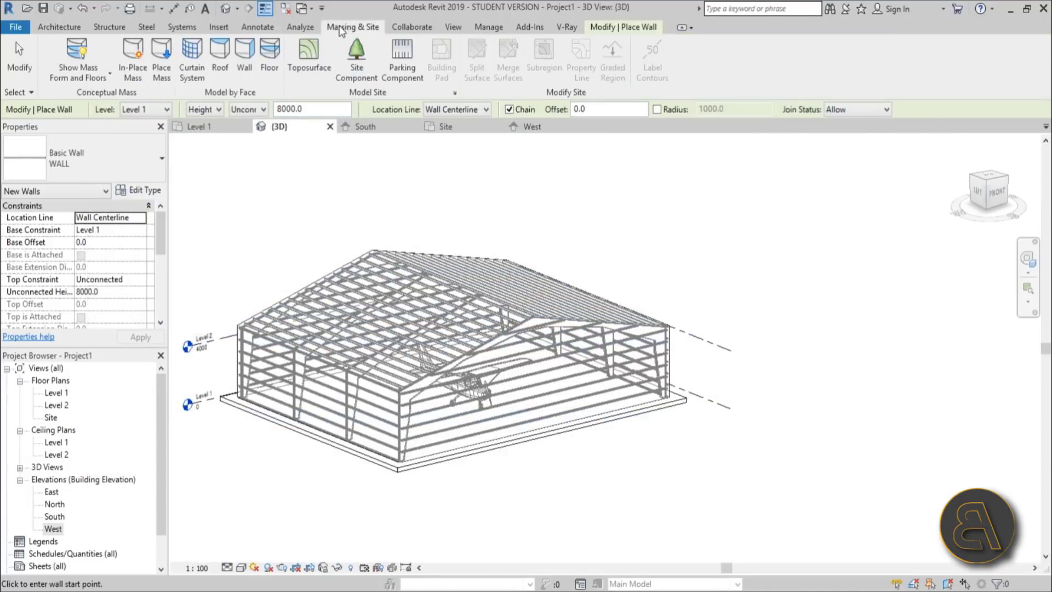
pyautogui.click(253, 76)
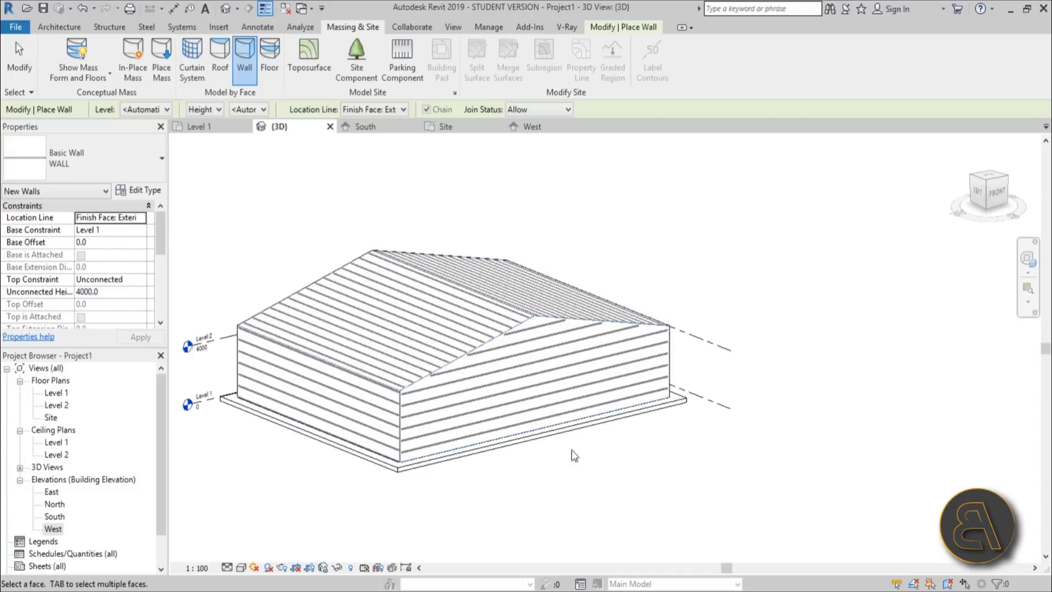
pyautogui.keyDown('shift'); pyautogui.moveTo(750, 491); pyautogui.dragTo(142, 350, button='middle'); pyautogui.keyUp('shift')
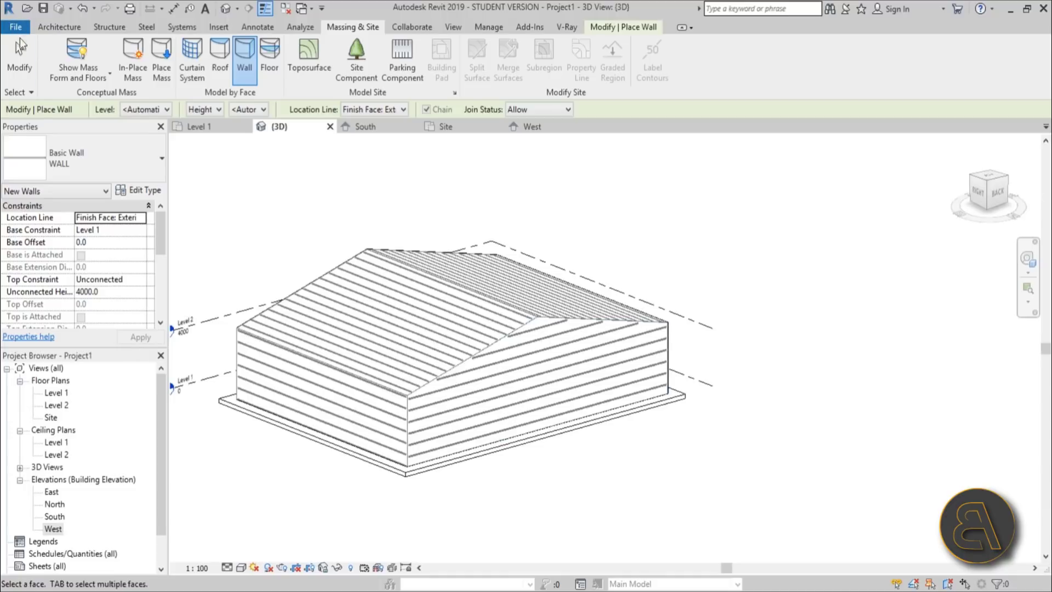
pyautogui.click(20, 48)
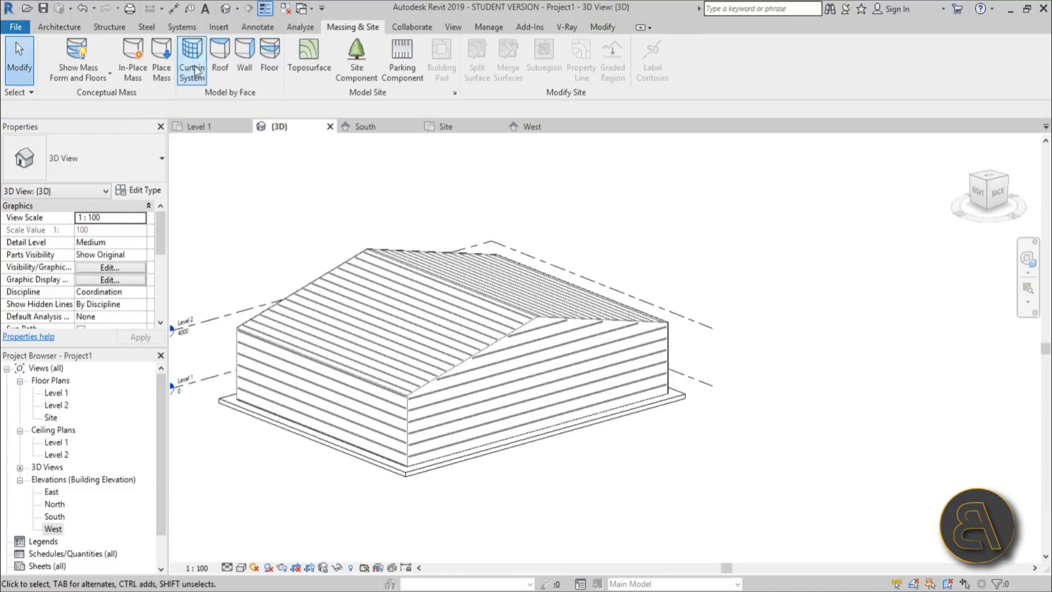
pyautogui.click(69, 53)
pyautogui.keyDown('shift'); pyautogui.moveTo(254, 234); pyautogui.dragTo(215, 422, button='middle'); pyautogui.keyUp('shift')
# In the Level 1 plan, flip the south and west walls so they sit outside the framing beams.
pyautogui.doubleClick(64, 393)
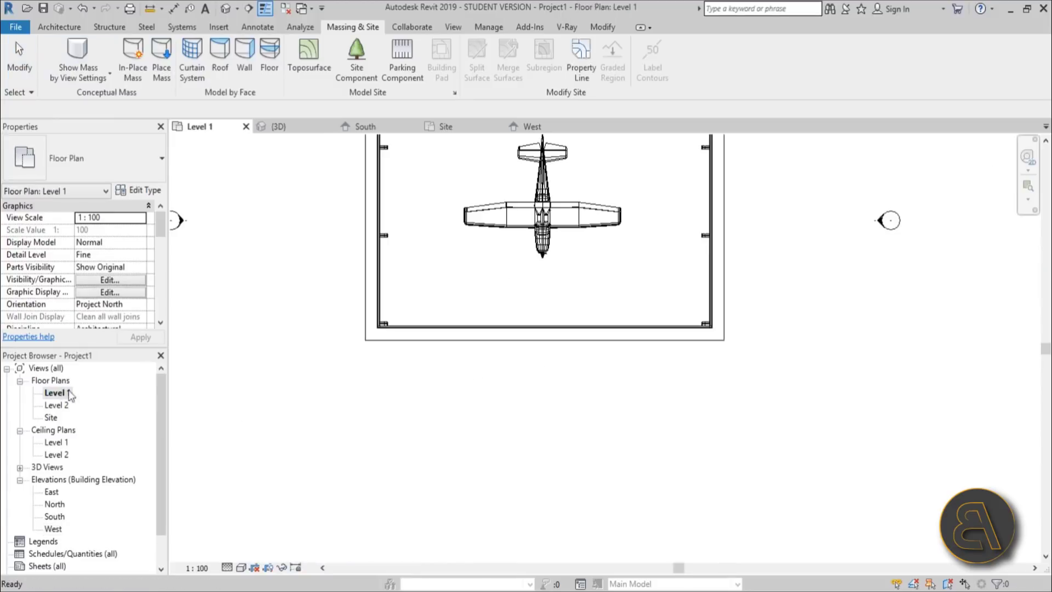
pyautogui.scroll(5, 504, 334)
pyautogui.click(505, 311)
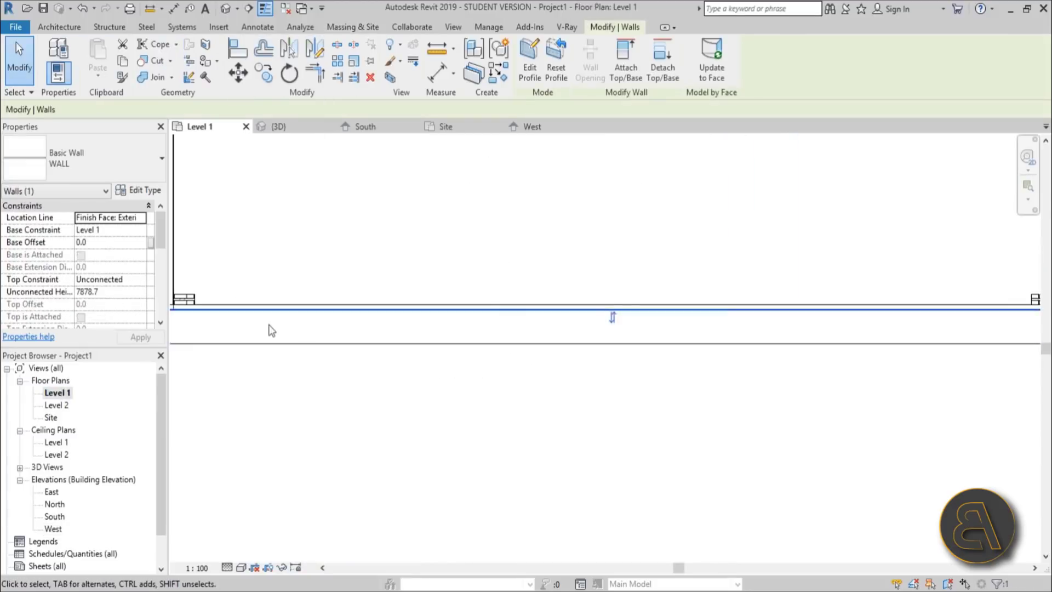
pyautogui.scroll(4, 775, 352)
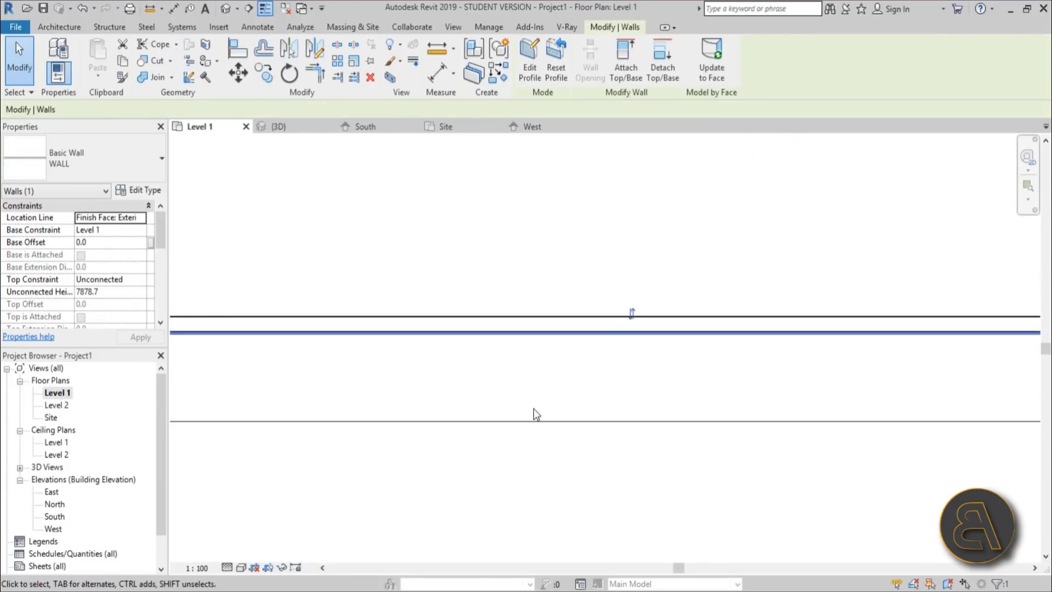
pyautogui.scroll(-4, 664, 472)
pyautogui.scroll(5, 380, 427)
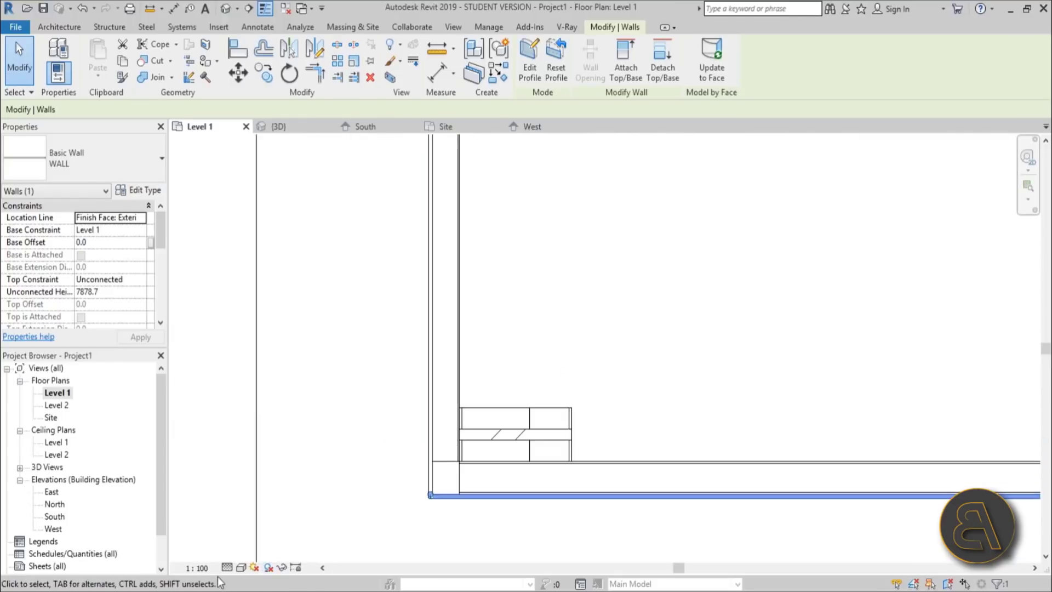
pyautogui.click(430, 411)
pyautogui.scroll(-4, 430, 512)
pyautogui.moveTo(430, 512); pyautogui.dragTo(431, 479, button='middle')
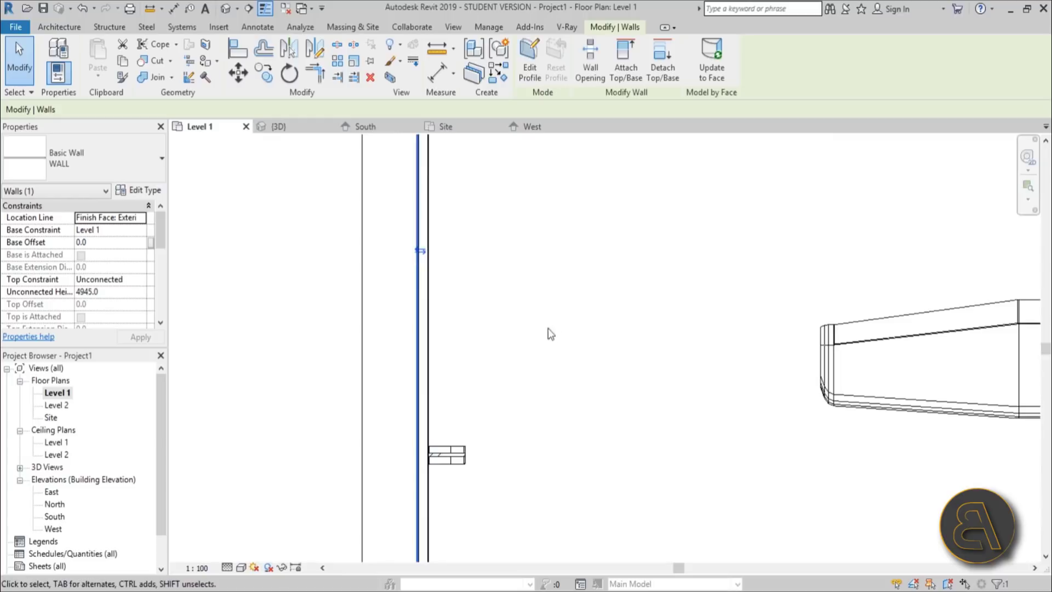
# Flip the north and east walls to the outer side of the framing beams and clear the selection.
pyautogui.scroll(-3, 548, 333)
pyautogui.scroll(5, 418, 282)
pyautogui.click(418, 371)
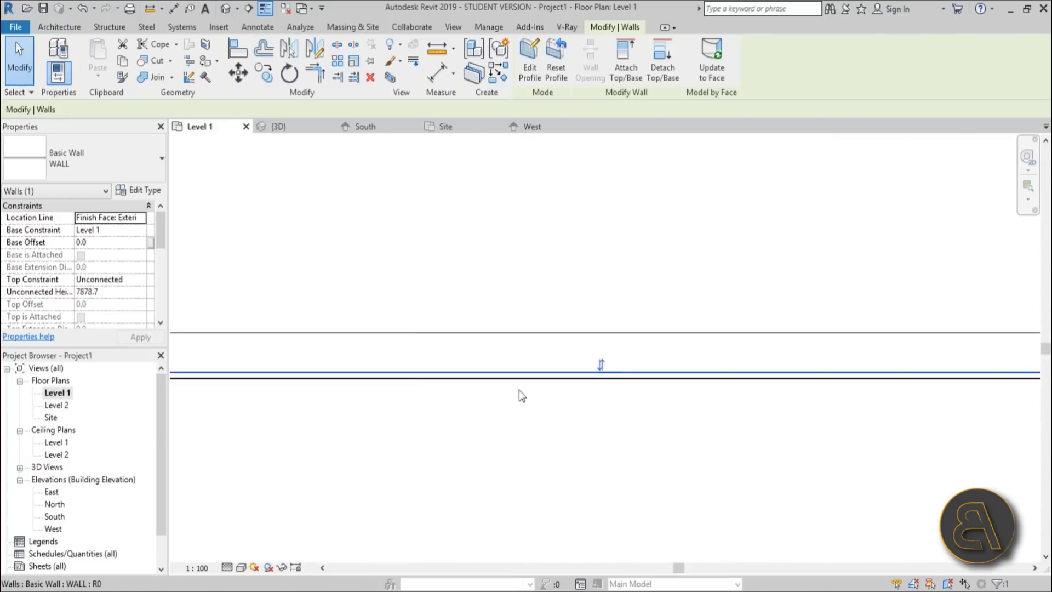
pyautogui.scroll(-4, 617, 413)
pyautogui.moveTo(618, 413); pyautogui.dragTo(270, 239, button='middle')
pyautogui.scroll(3, 410, 315)
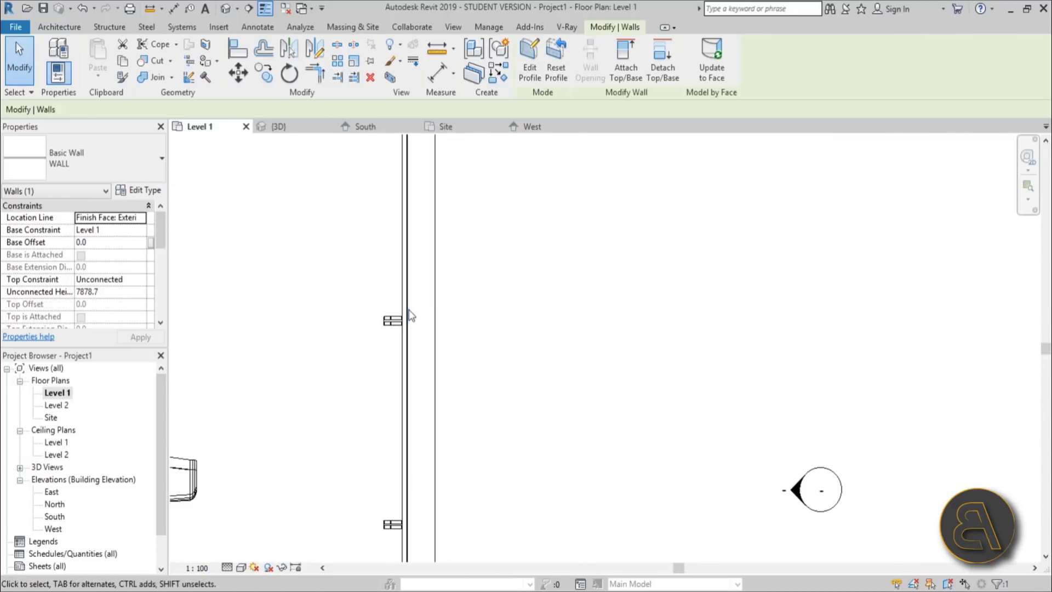
pyautogui.click(408, 425)
pyautogui.scroll(-4, 653, 368)
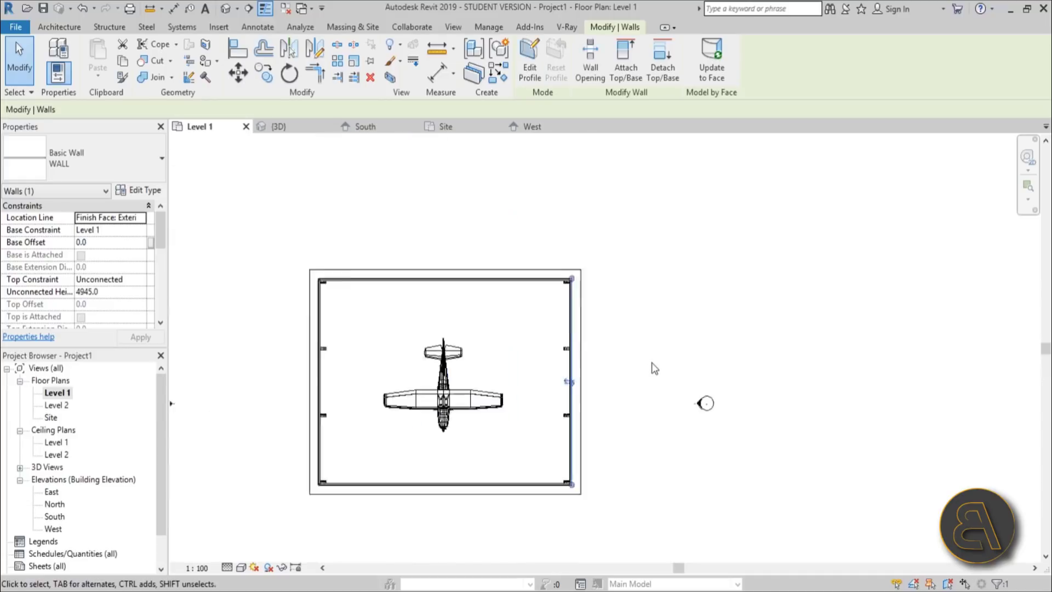
pyautogui.click(653, 368)
pyautogui.scroll(-3, 524, 310)
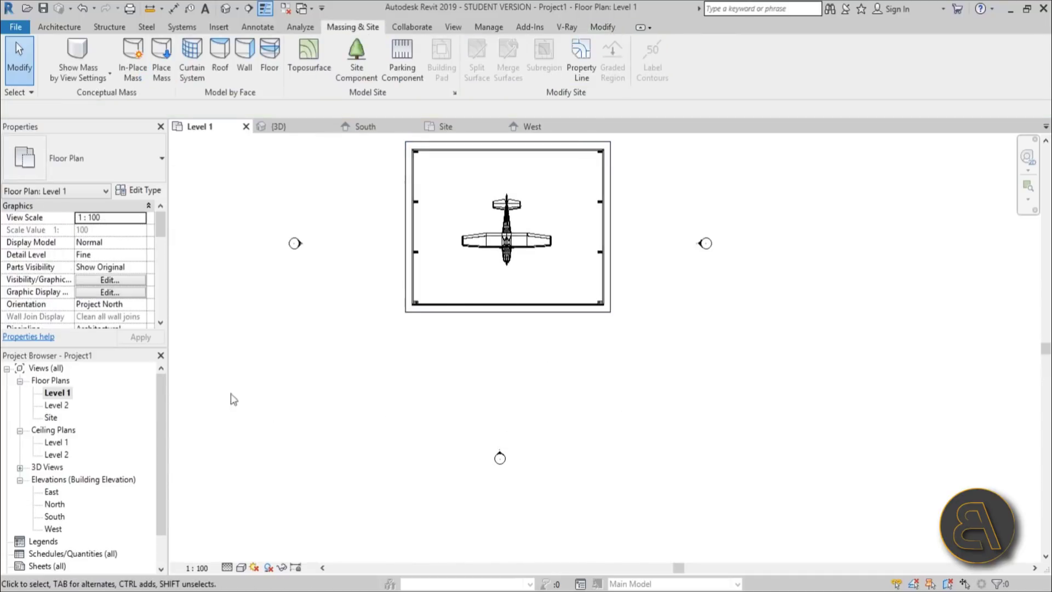
pyautogui.moveTo(392, 258); pyautogui.dragTo(366, 335, button='middle')
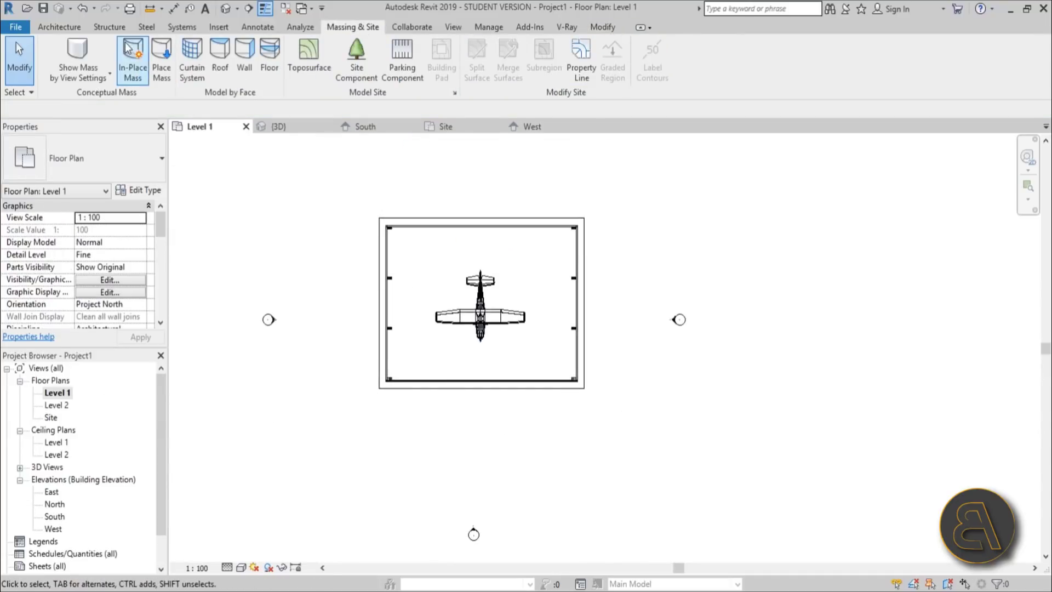
# Start placing a door and browse to the Doors folder of the US Metric library to load a family.
pyautogui.click(73, 28)
pyautogui.click(81, 49)
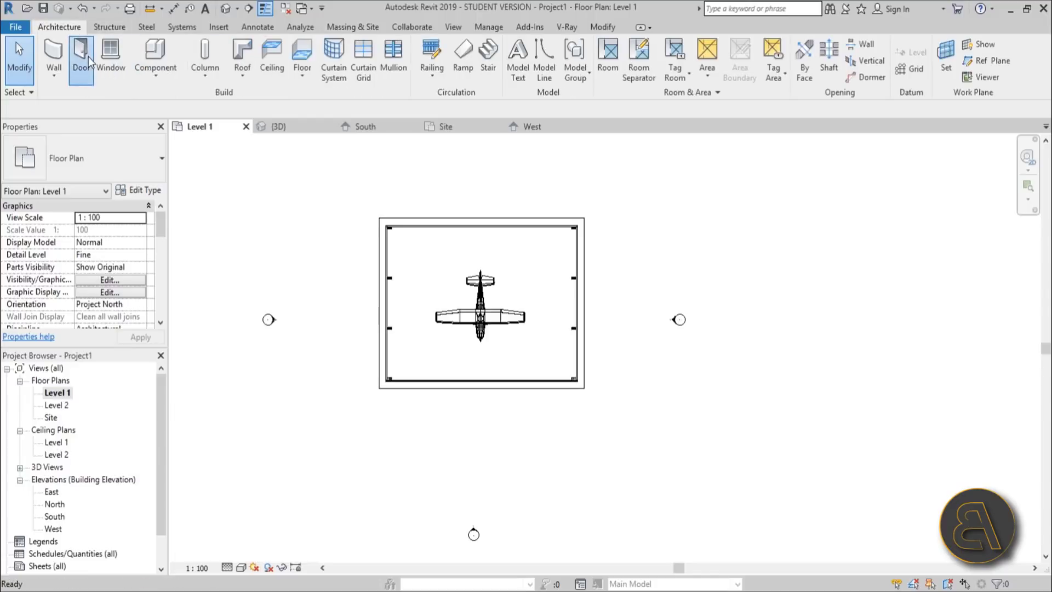
pyautogui.click(144, 156)
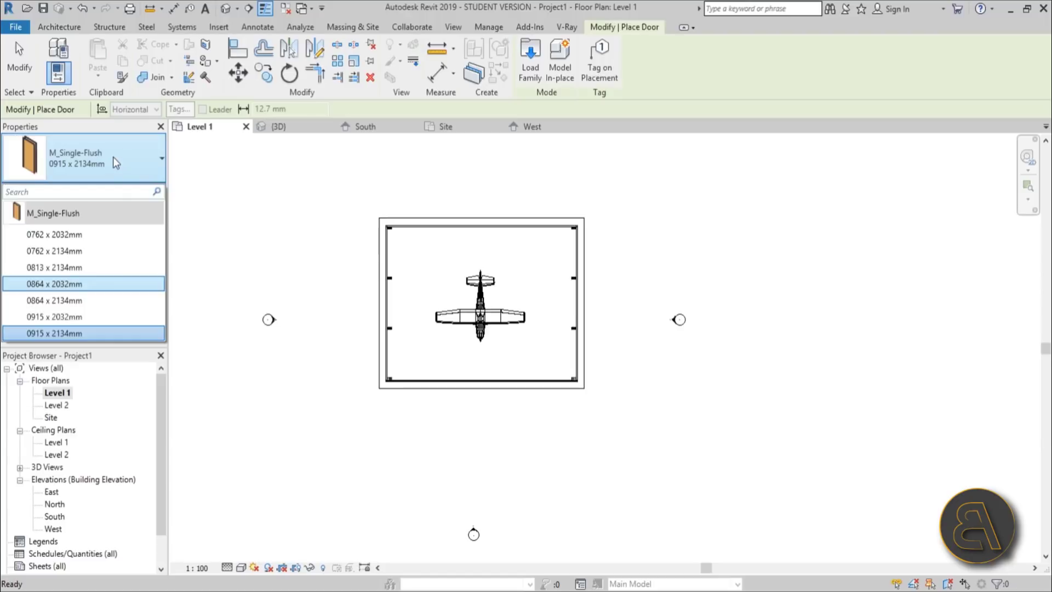
pyautogui.click(530, 81)
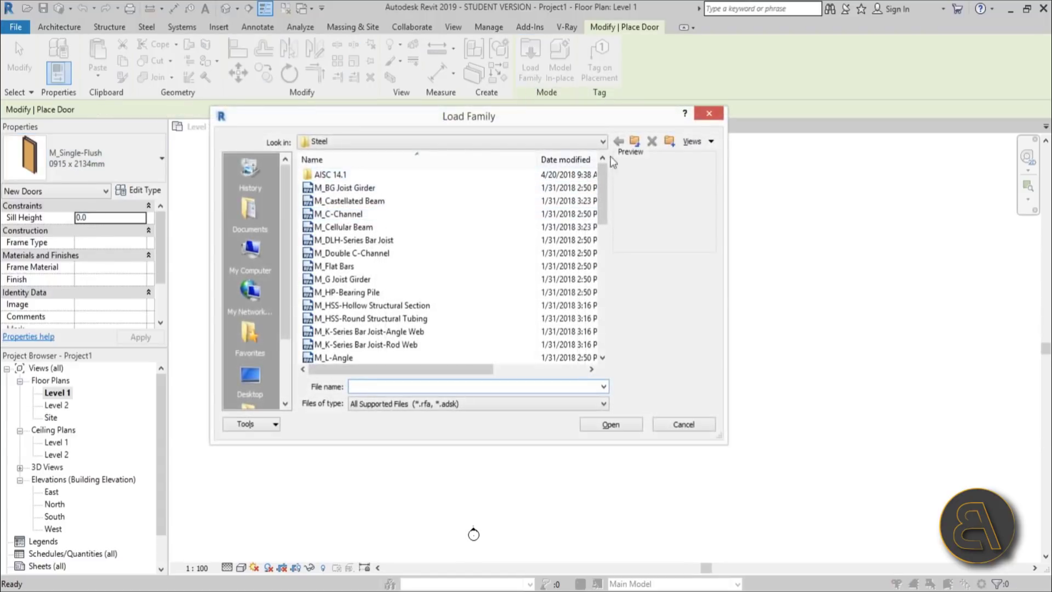
pyautogui.click(634, 142)
pyautogui.click(634, 142)
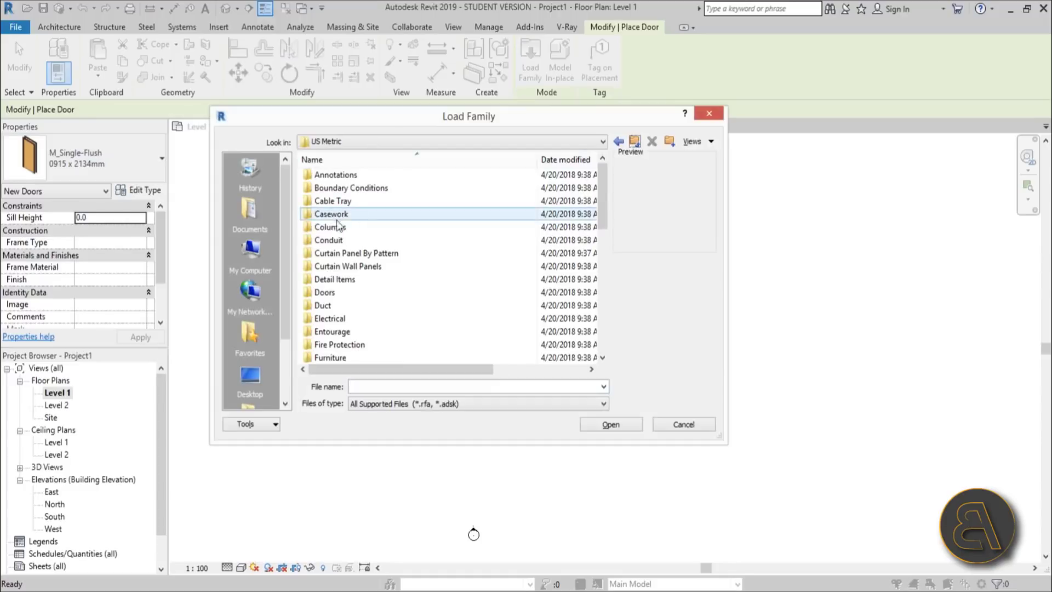
pyautogui.doubleClick(329, 292)
# Preview the sliding, opening and overhead door families, and load M_Door-Overhead-Sectional.
pyautogui.scroll(-2, 599, 208)
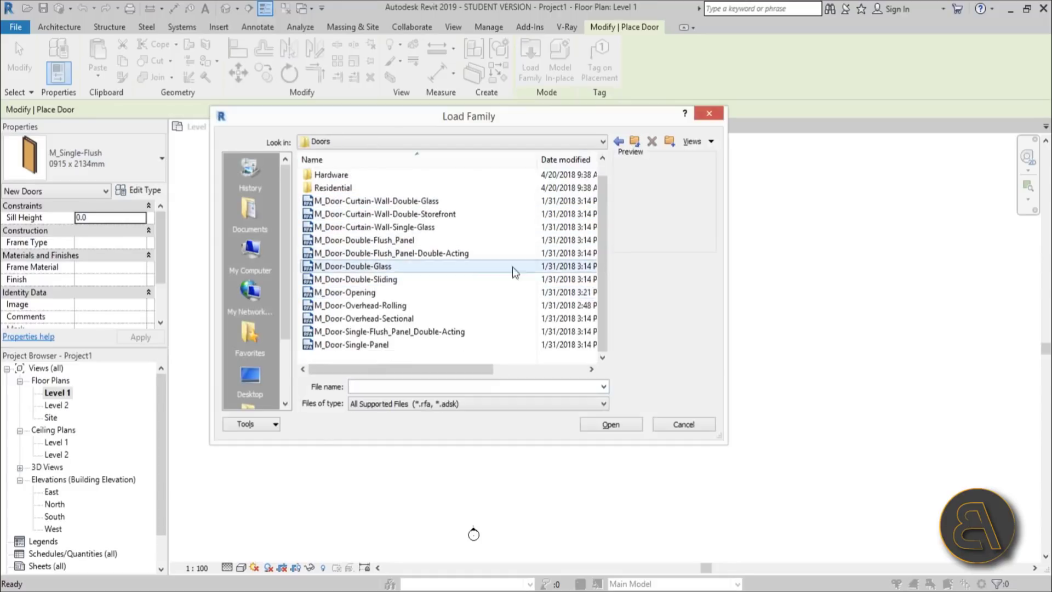
pyautogui.click(408, 280)
pyautogui.click(392, 293)
pyautogui.click(389, 305)
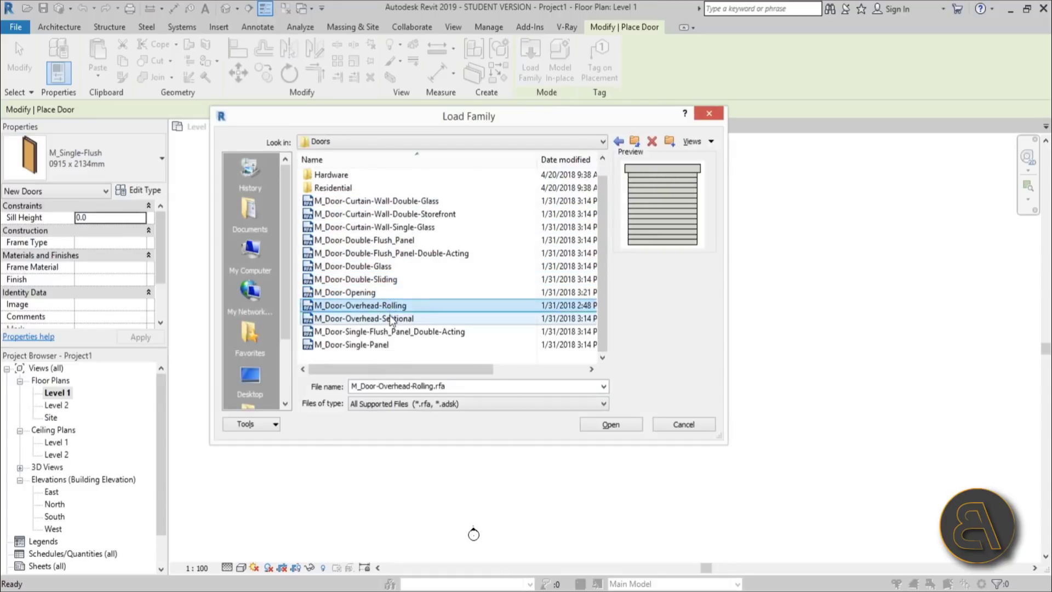
pyautogui.click(389, 317)
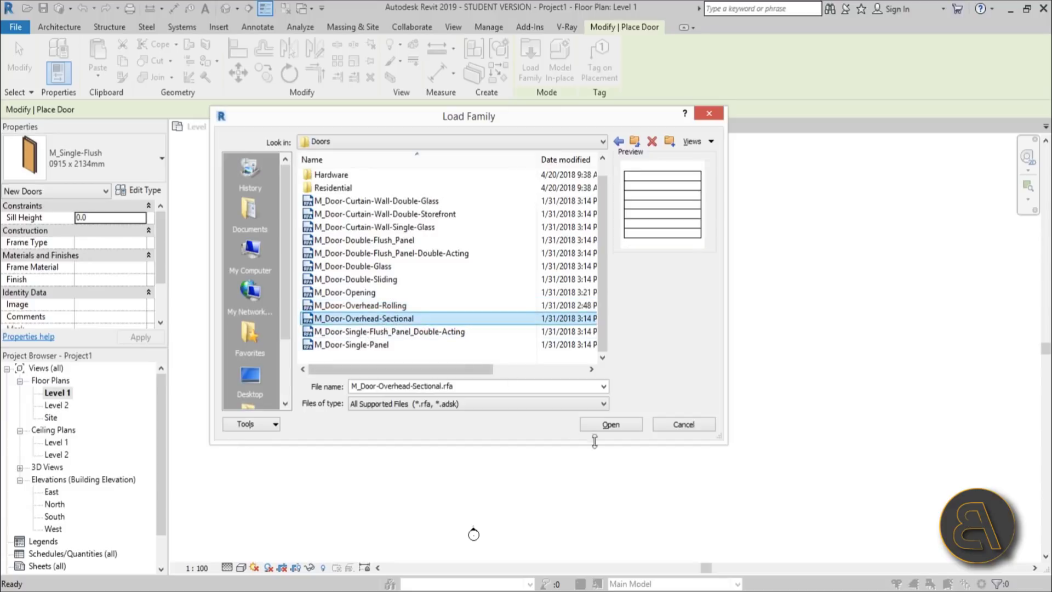
pyautogui.click(609, 424)
# Place the 2400 x 2000mm overhead sectional door near the middle of the south wall, about 10300 mm from its west end, and select it.
pyautogui.scroll(3, 493, 391)
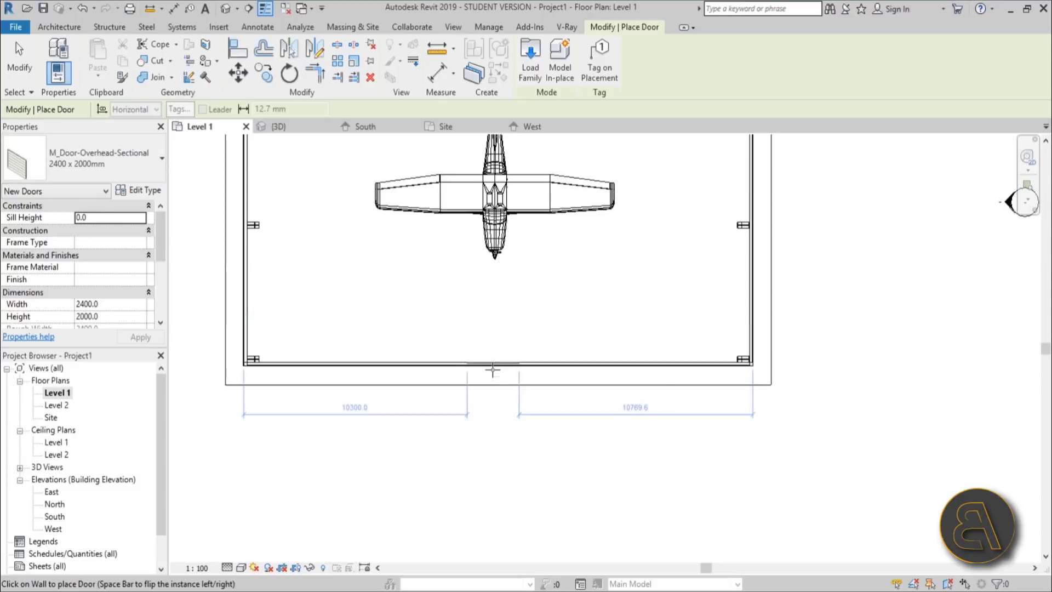
pyautogui.click(493, 370)
pyautogui.scroll(3, 461, 391)
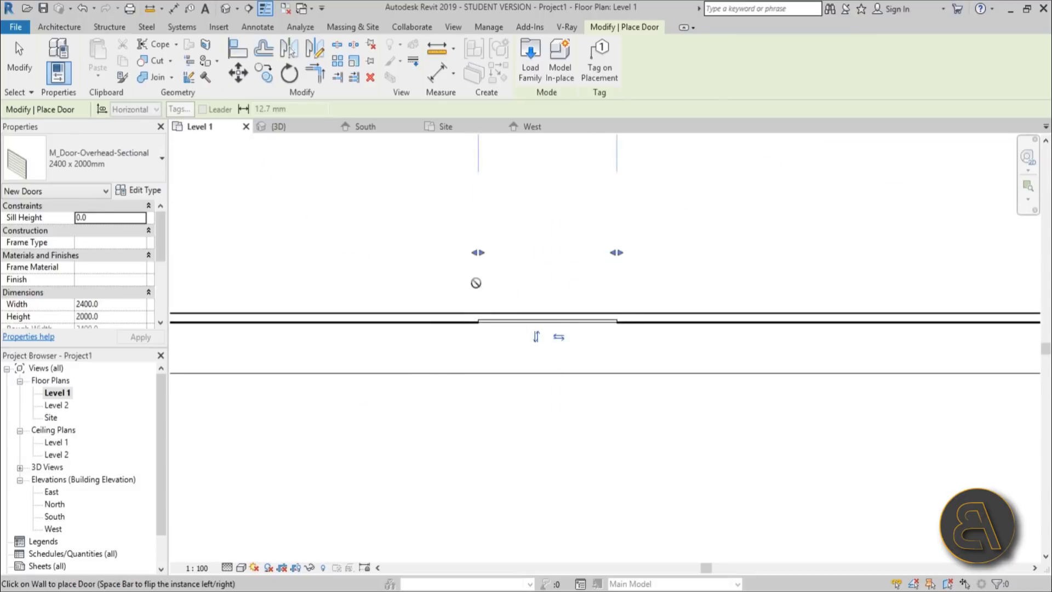
pyautogui.press('Escape')
pyautogui.click(518, 327)
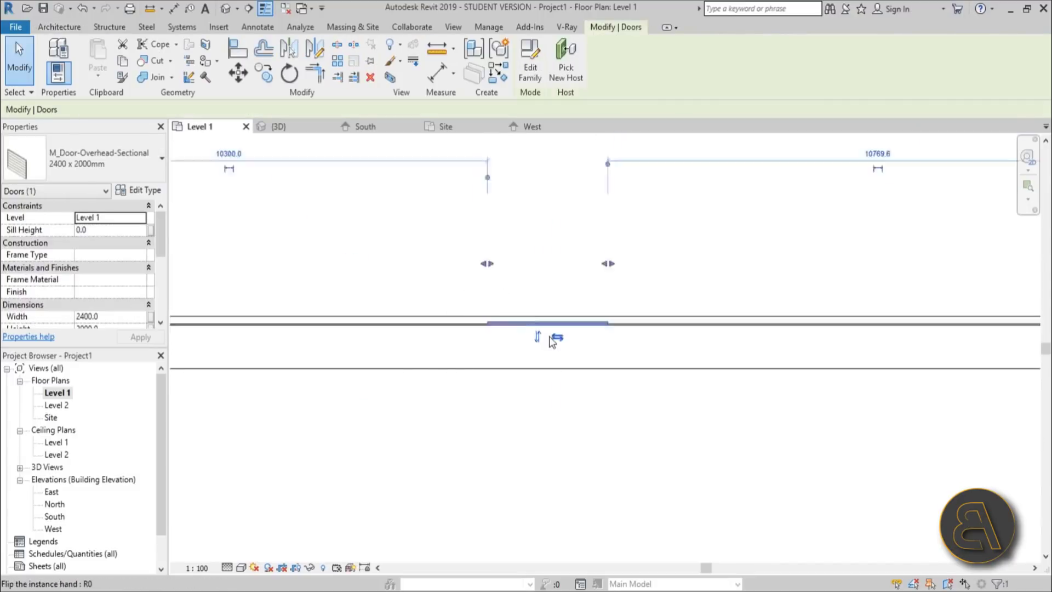
# Widen the overhead door to about 14670 mm by stretching both its sides to 4400 mm from the ends of the south wall.
pyautogui.scroll(-3, 527, 313)
pyautogui.moveTo(527, 314); pyautogui.dragTo(396, 315)
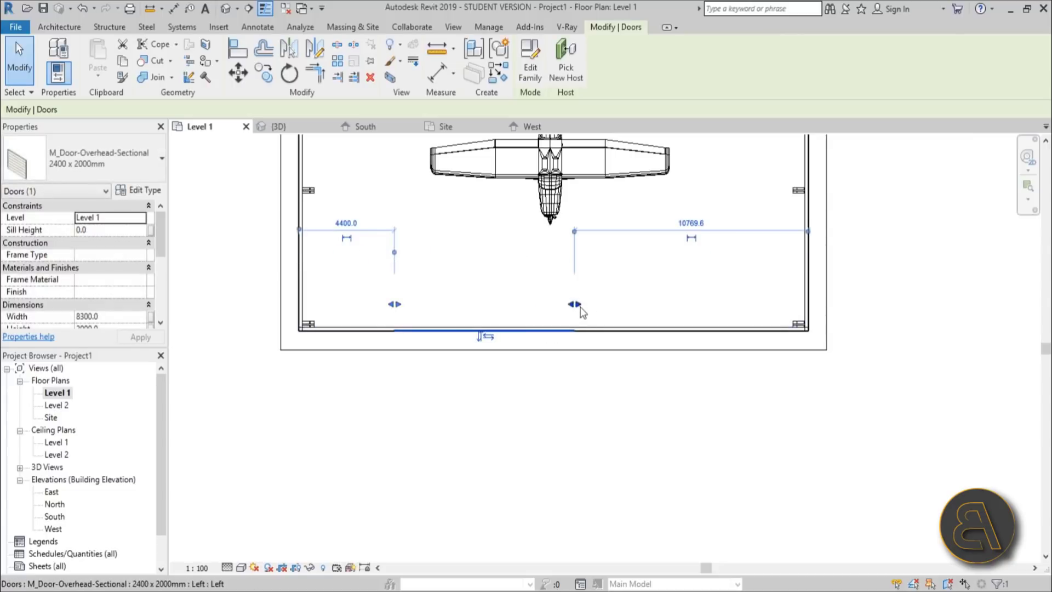
pyautogui.moveTo(576, 305); pyautogui.dragTo(715, 314)
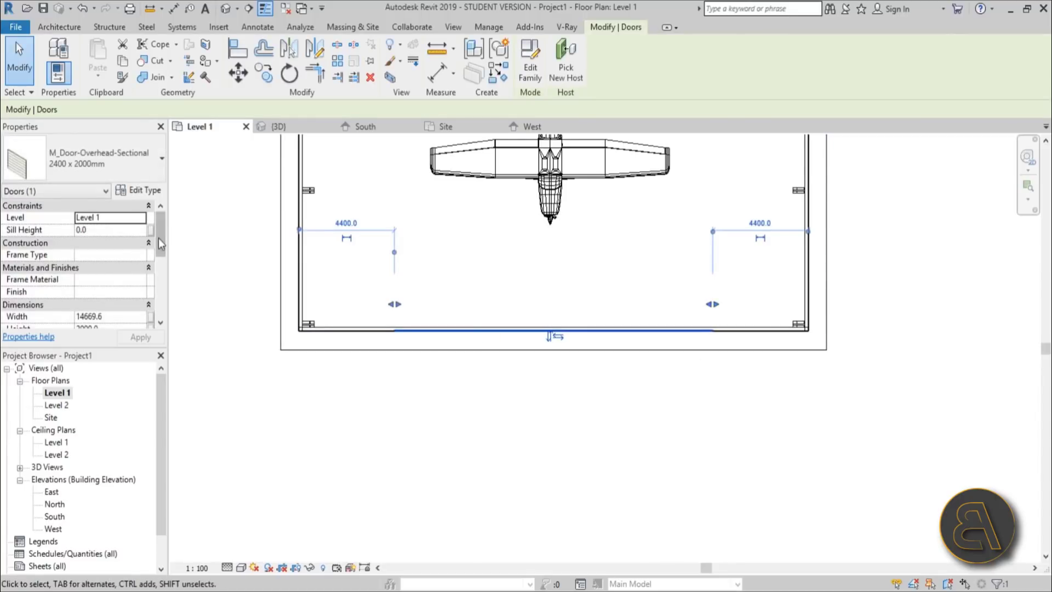
# Set the overhead door's height to 3400 mm and apply it.
pyautogui.moveTo(161, 243); pyautogui.dragTo(160, 263)
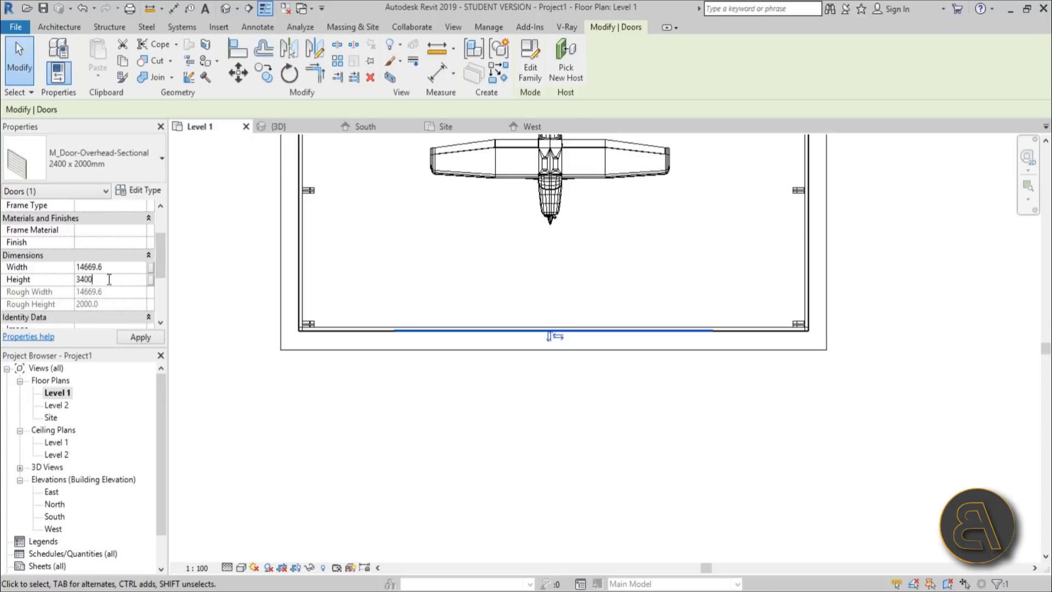
pyautogui.click(158, 337)
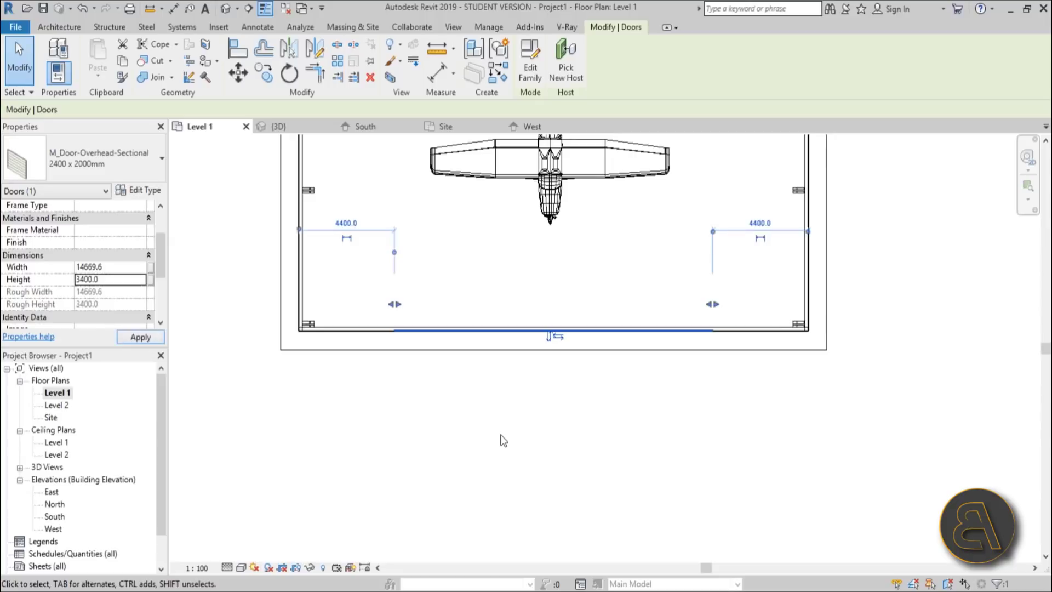
pyautogui.click(88, 280)
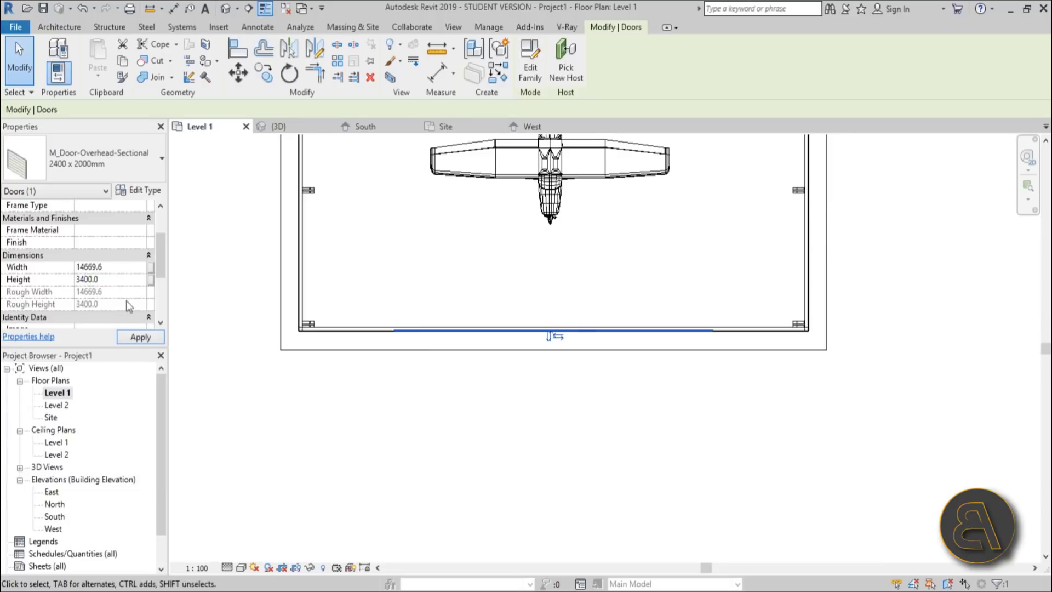
pyautogui.click(135, 335)
# In the 3D view, start editing the boundary of the beam system on the south wall behind the door.
pyautogui.click(225, 8)
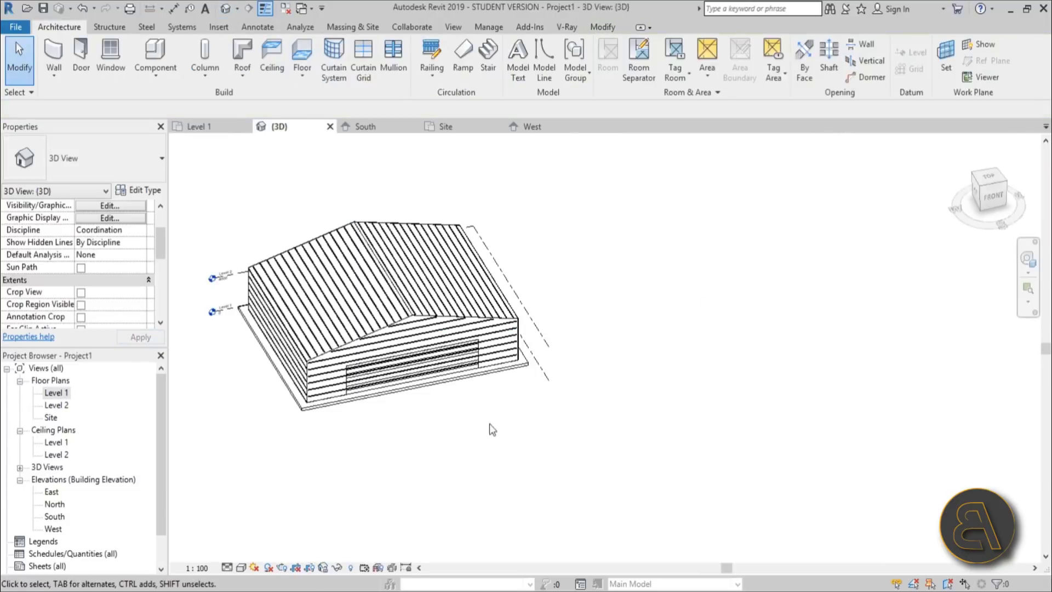
pyautogui.keyDown('shift'); pyautogui.moveTo(493, 430); pyautogui.dragTo(423, 372, button='middle'); pyautogui.keyUp('shift')
pyautogui.scroll(5, 307, 429)
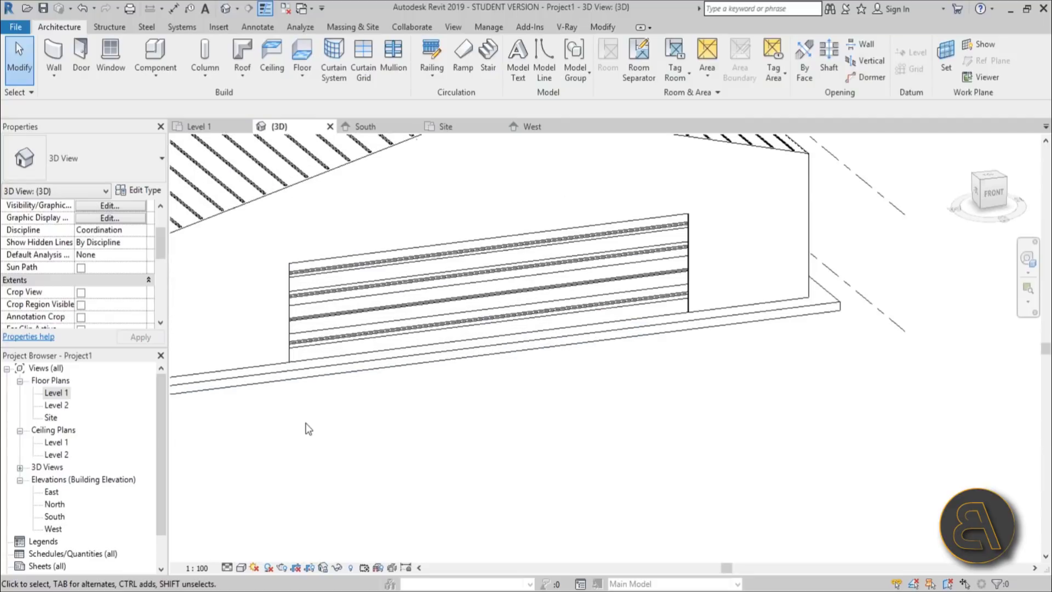
pyautogui.scroll(1, 350, 425)
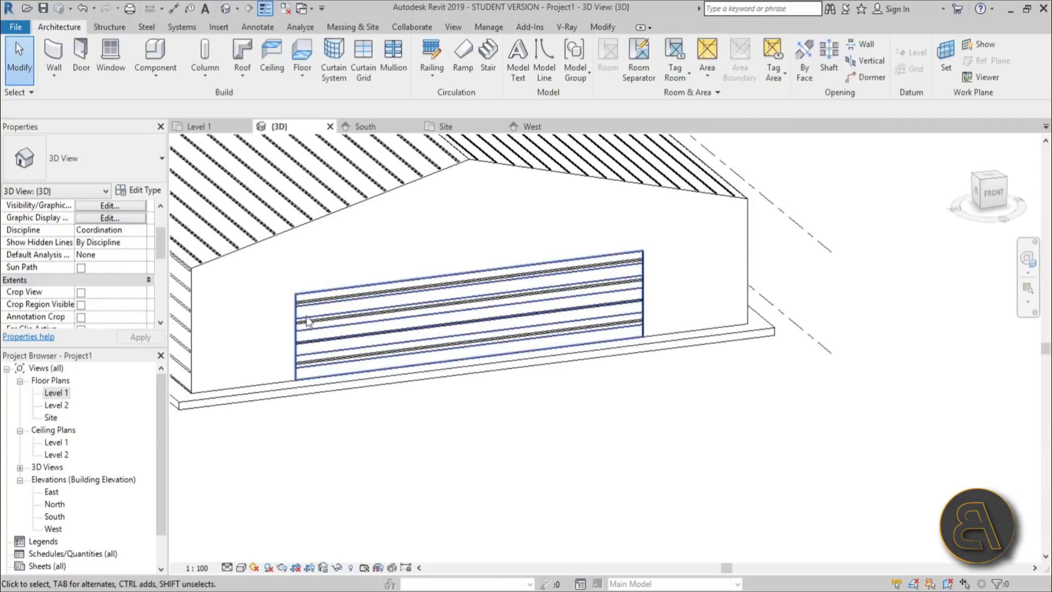
pyautogui.click(297, 382)
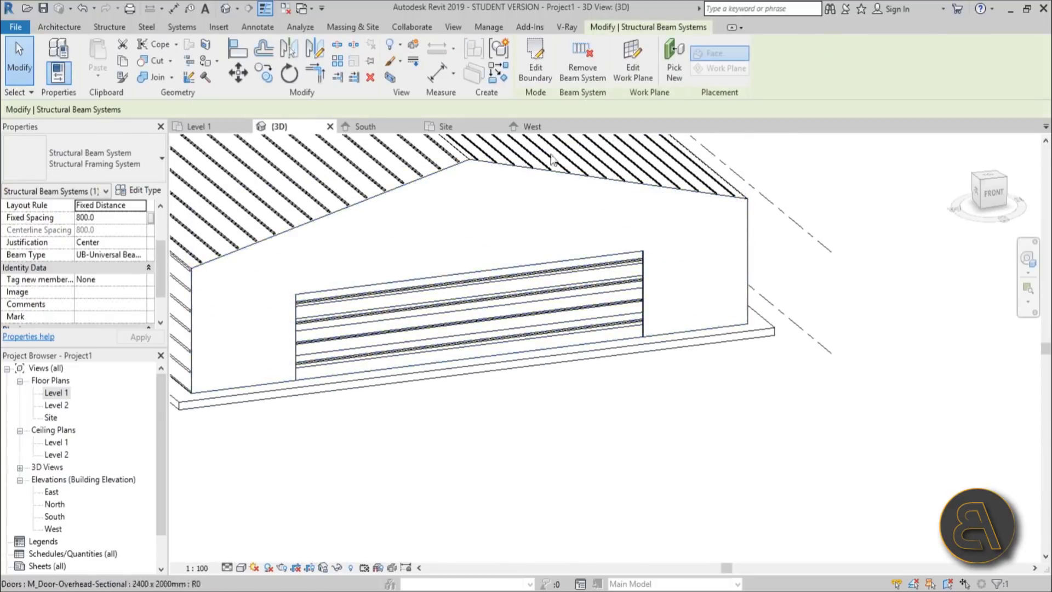
pyautogui.click(534, 70)
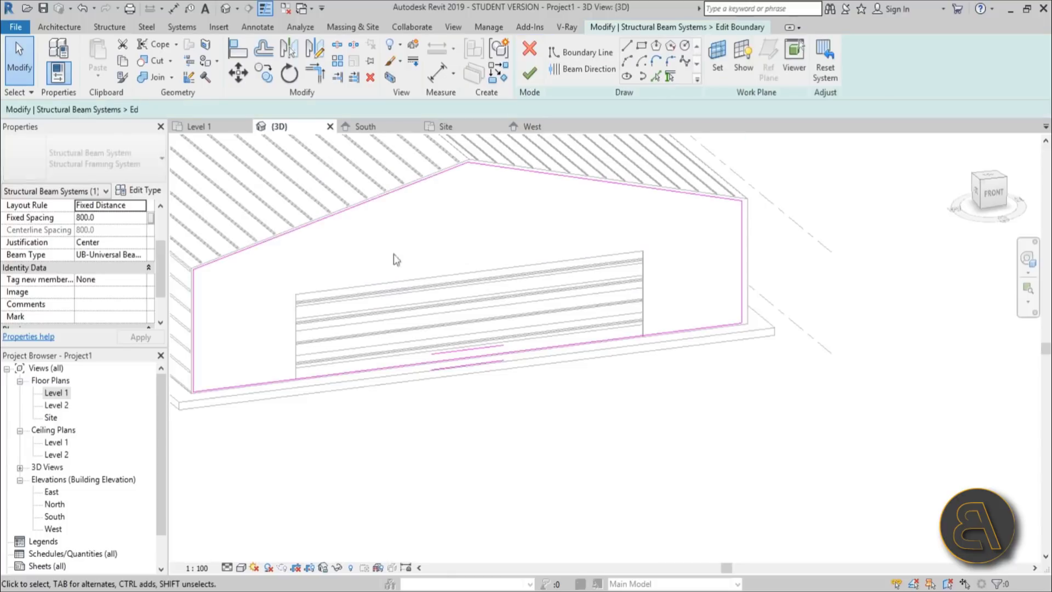
# Add beam system boundary lines by picking the upper edge and both vertical edges of the door opening.
pyautogui.scroll(3, 394, 257)
pyautogui.click(655, 76)
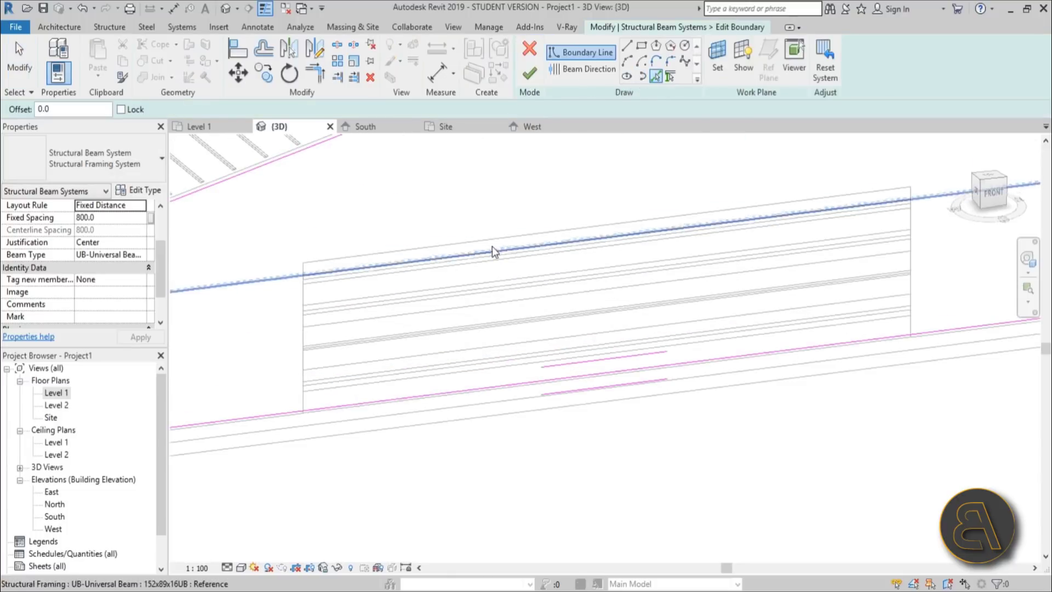
pyautogui.click(493, 237)
pyautogui.click(303, 307)
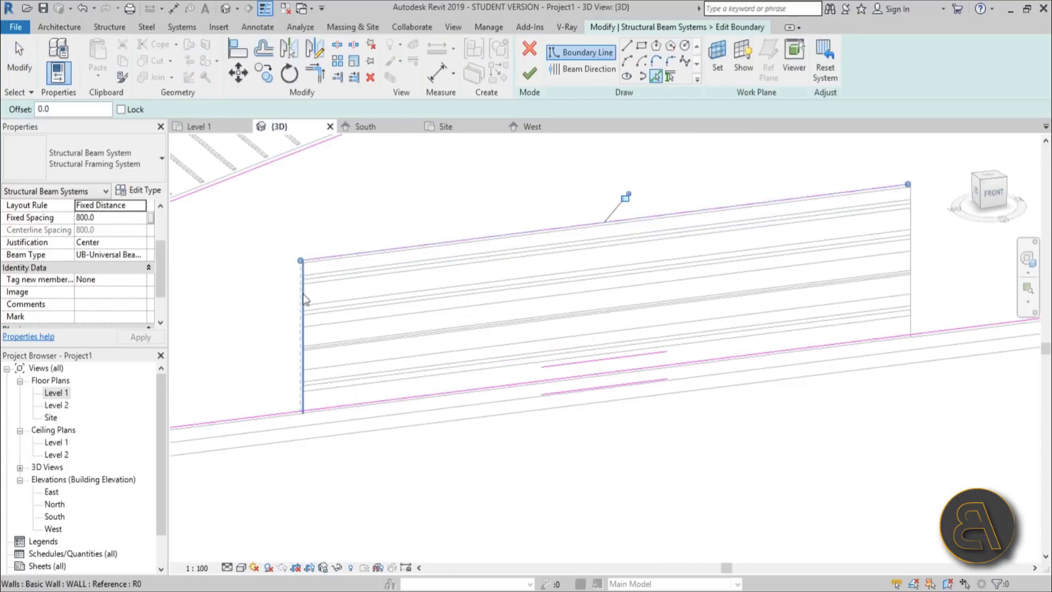
pyautogui.click(909, 253)
pyautogui.scroll(-3, 490, 337)
pyautogui.moveTo(490, 337); pyautogui.dragTo(462, 351, button='middle')
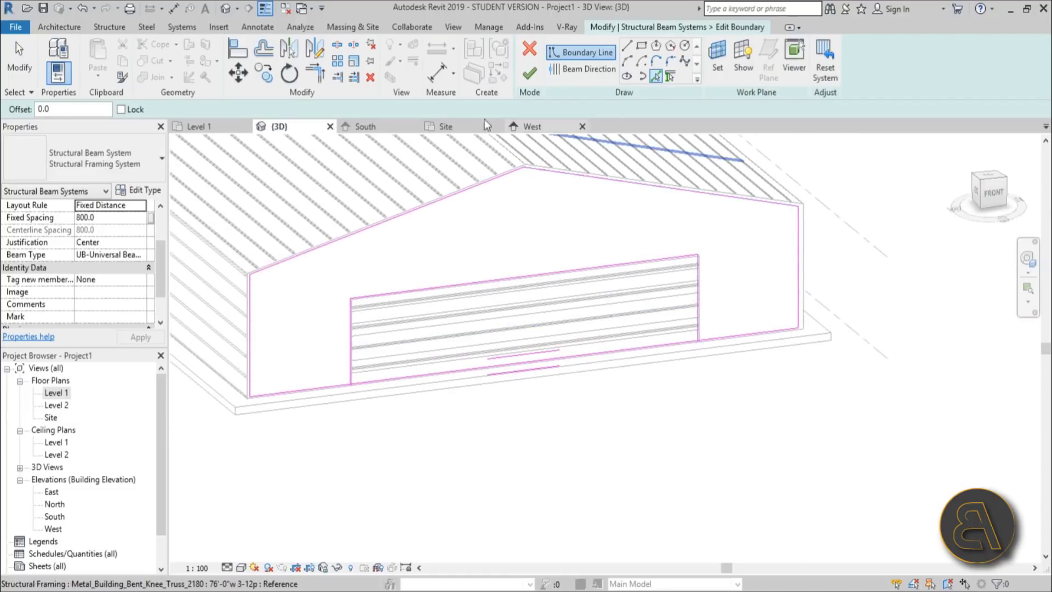
# Split the beam system's lower boundary line at a point within the door opening.
pyautogui.press('Escape')
pyautogui.press('s')
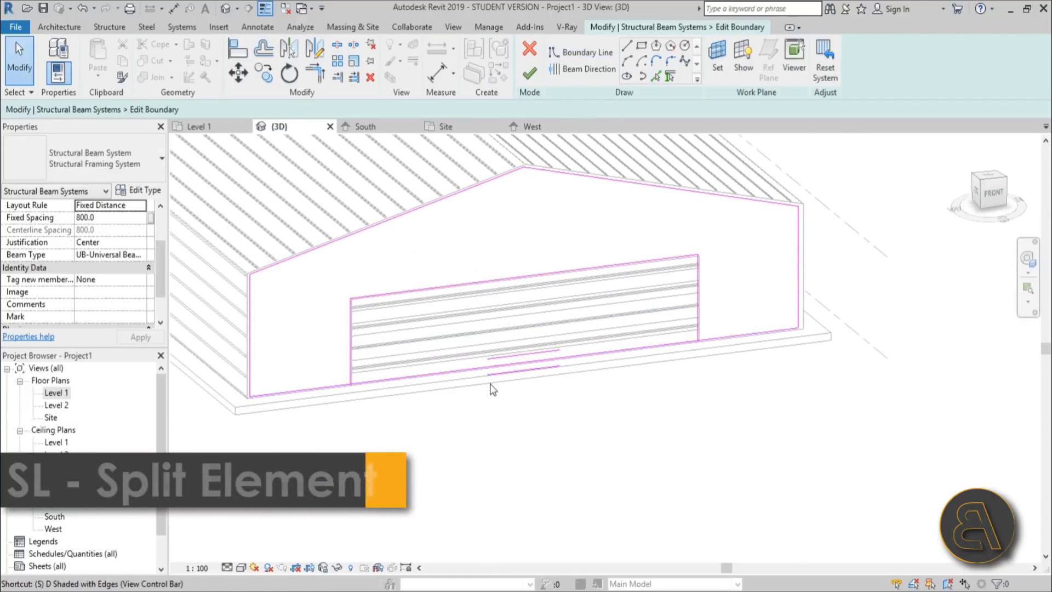
pyautogui.press('l')
pyautogui.click(492, 365)
pyautogui.press('Escape')
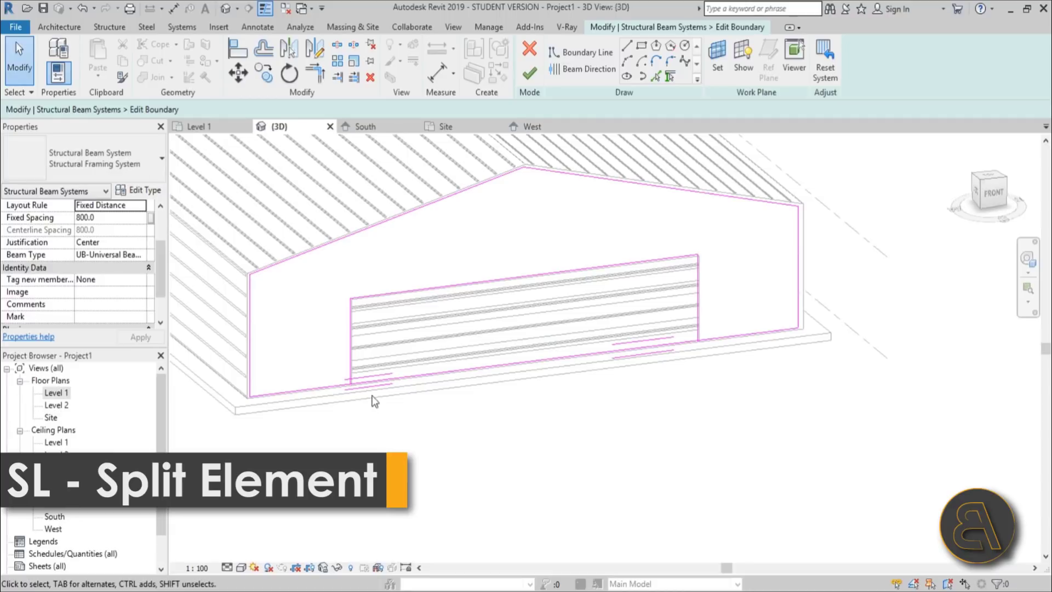
# Trim both halves of the lower boundary line to the vertical lines of the door opening, keeping the segments outside the door.
pyautogui.press('t')
pyautogui.press('r')
pyautogui.click(353, 368)
pyautogui.click(329, 388)
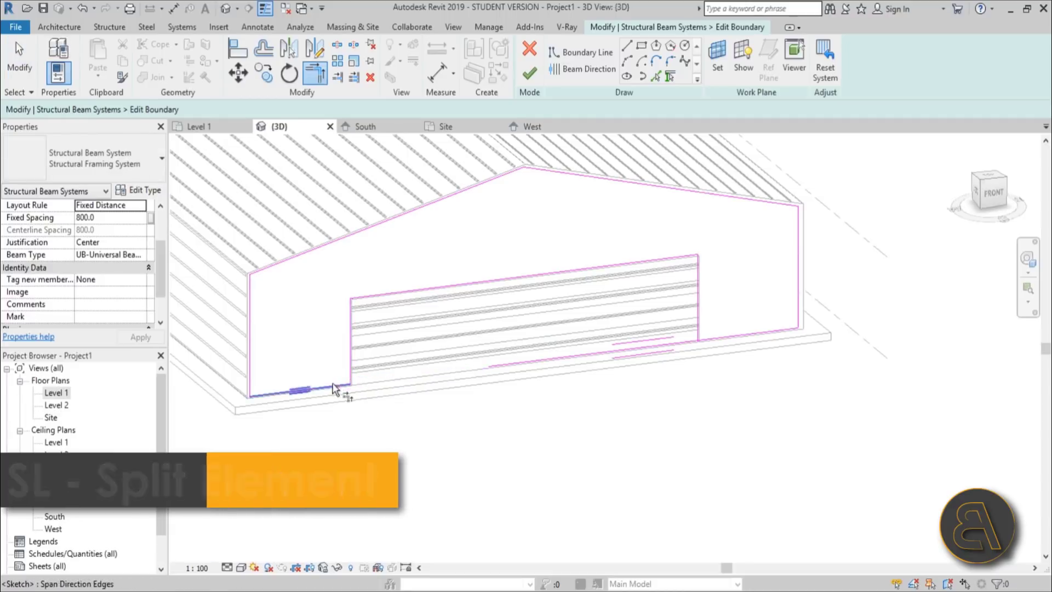
pyautogui.click(696, 329)
pyautogui.click(723, 338)
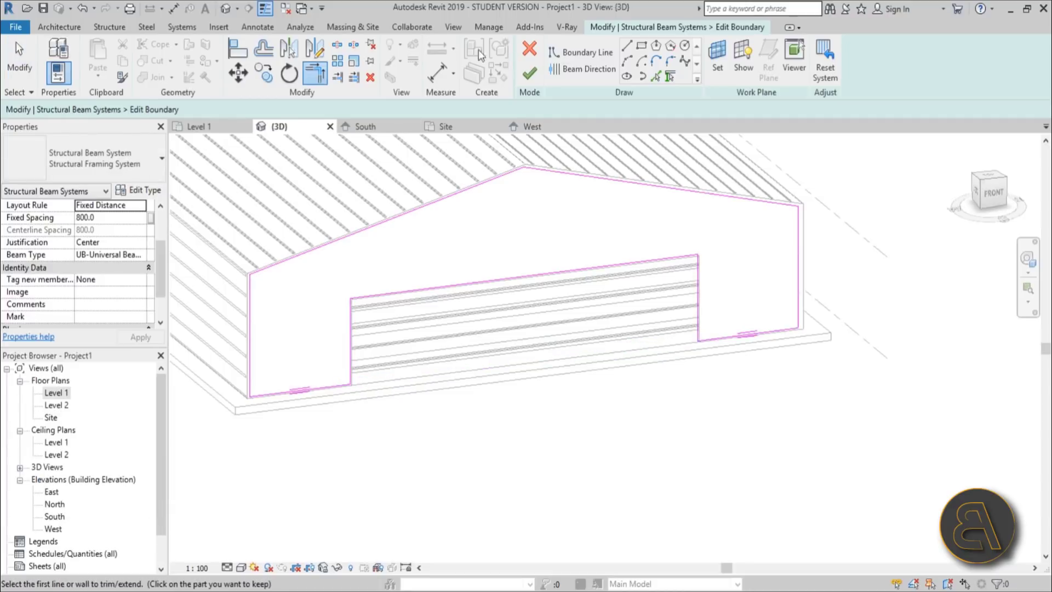
# Replace the lower boundary segment west of the door with a plain line without a beam direction and finish the beam system's boundary.
pyautogui.click(530, 76)
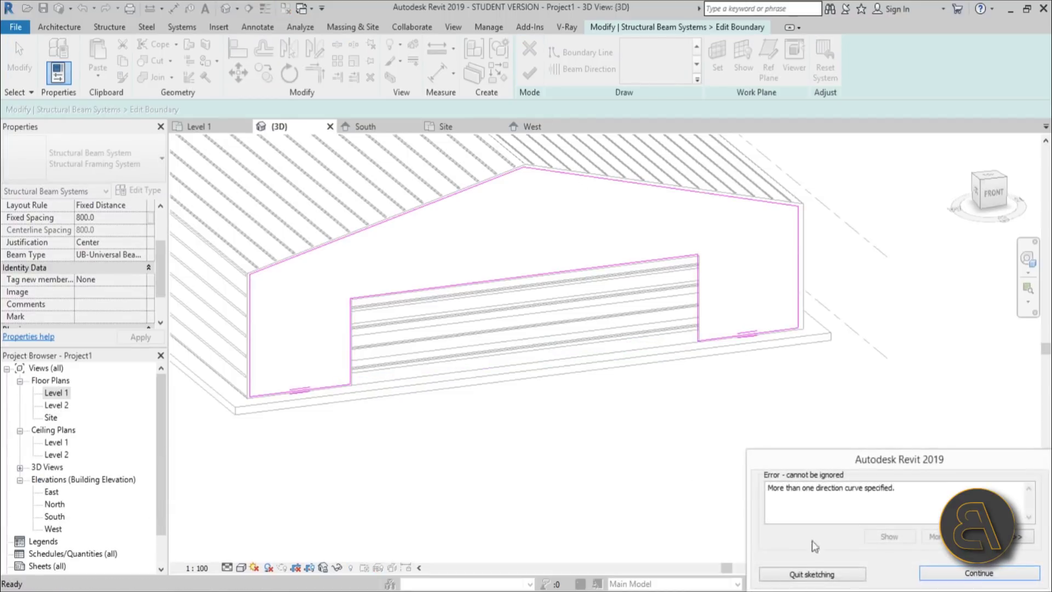
pyautogui.click(947, 578)
pyautogui.scroll(2, 335, 395)
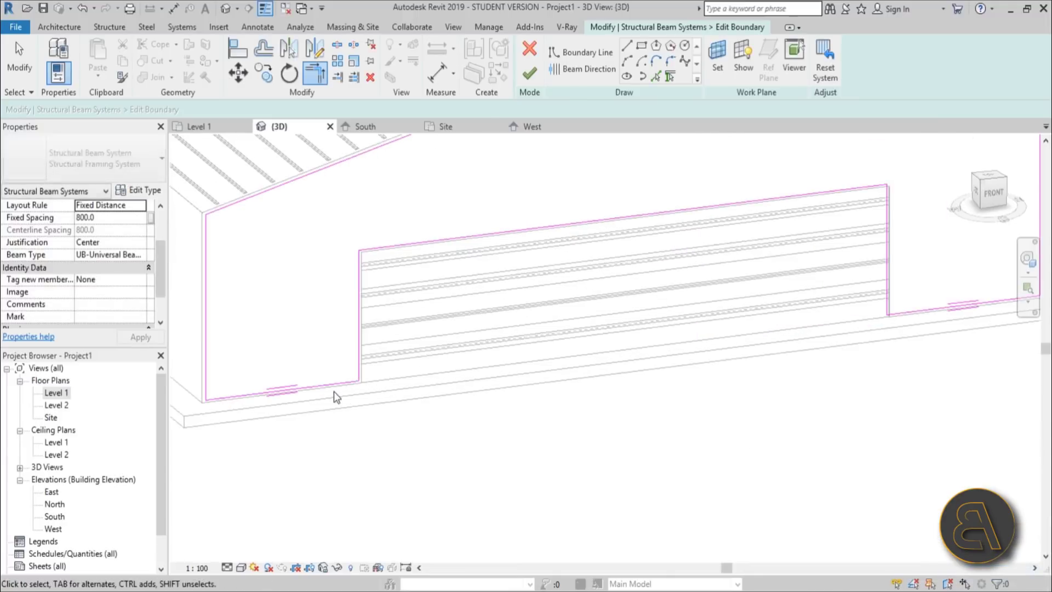
pyautogui.click(328, 389)
pyautogui.click(406, 391)
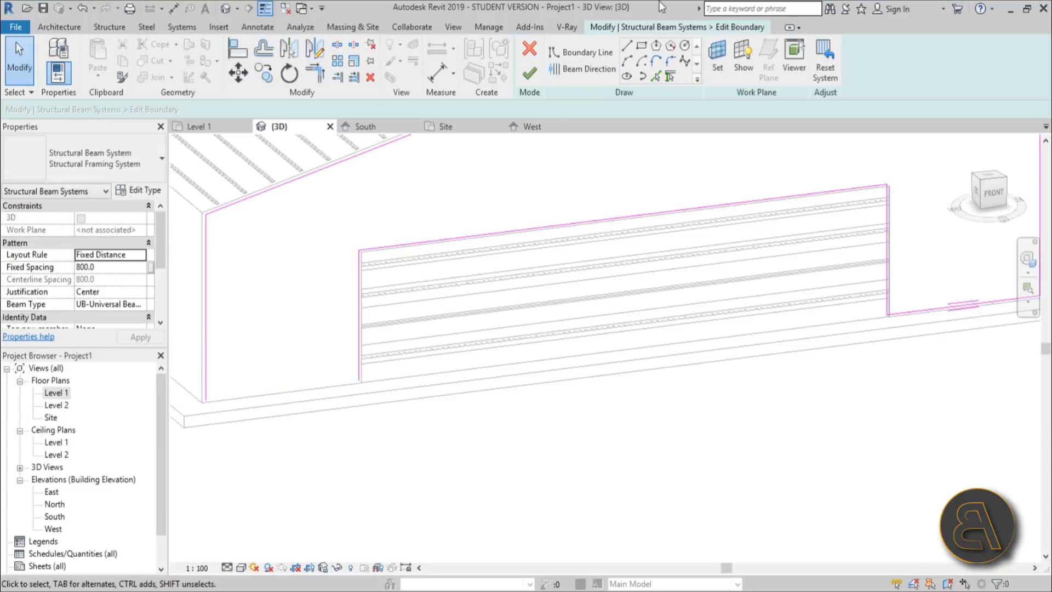
pyautogui.click(626, 47)
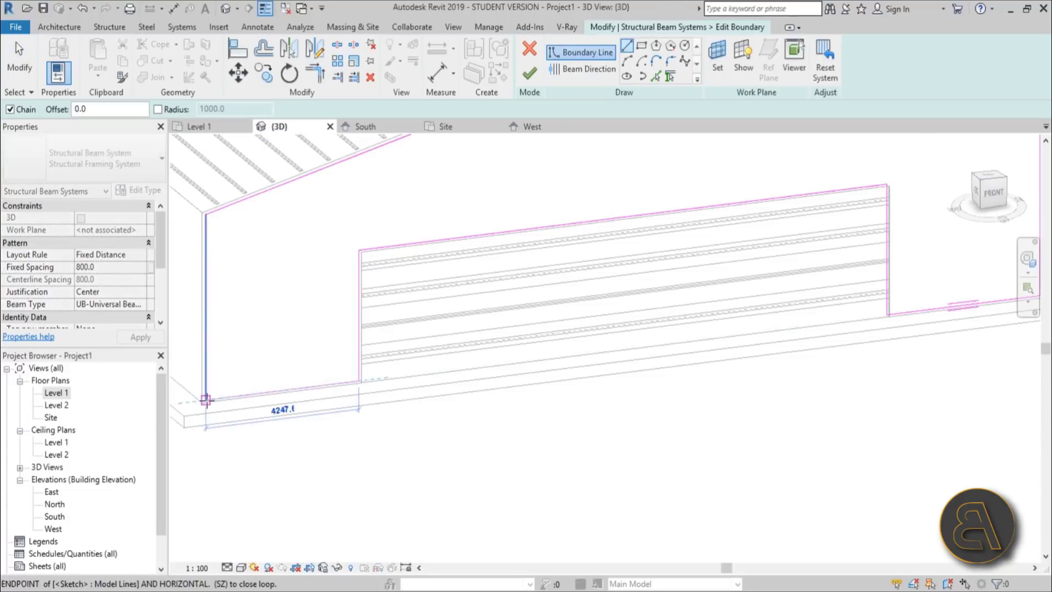
pyautogui.click(534, 82)
# Set the 3D view's visual style to Realistic and look at the hangar from the door side.
pyautogui.scroll(-4, 438, 368)
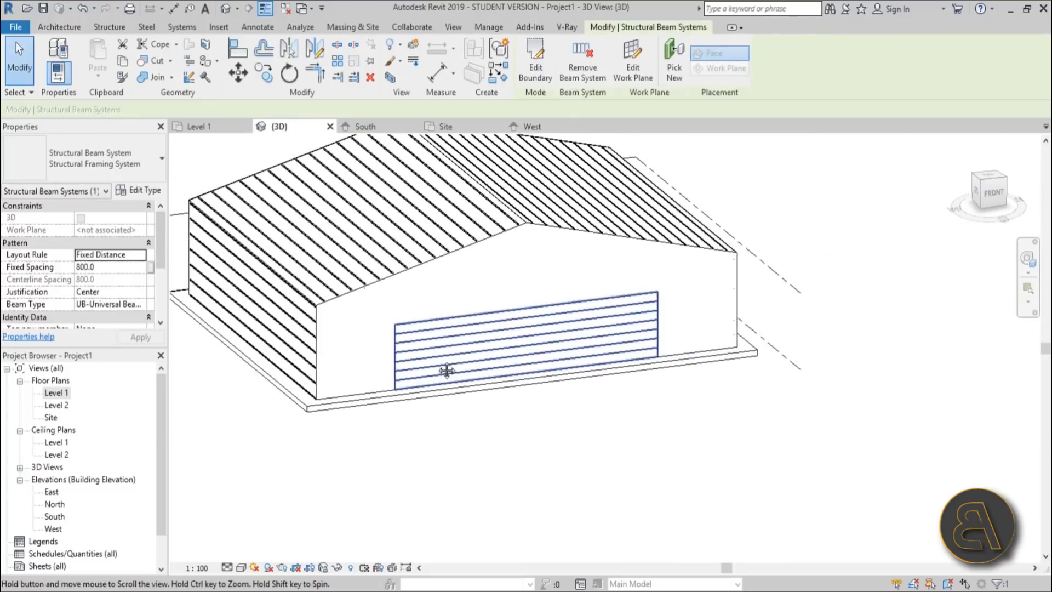
pyautogui.moveTo(580, 449)
pyautogui.keyDown('shift'); pyautogui.mouseDown(button='middle')
pyautogui.moveTo(578, 421)
pyautogui.moveTo(767, 314)
pyautogui.moveTo(902, 432)
pyautogui.moveTo(502, 447)
pyautogui.moveTo(515, 461)
pyautogui.moveTo(260, 580)
pyautogui.mouseUp(button='middle'); pyautogui.keyUp('shift')
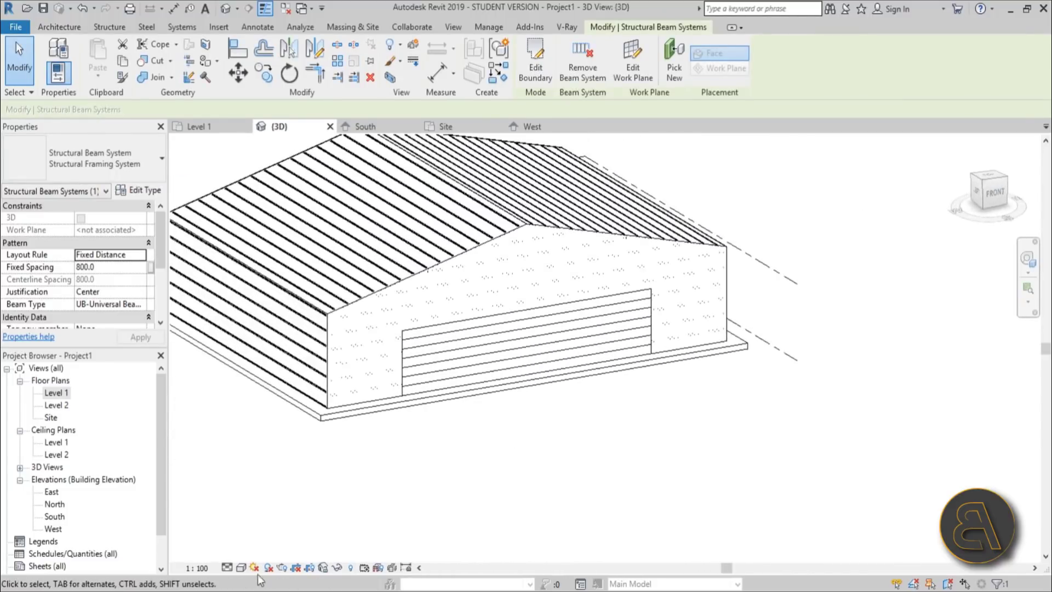
pyautogui.click(241, 568)
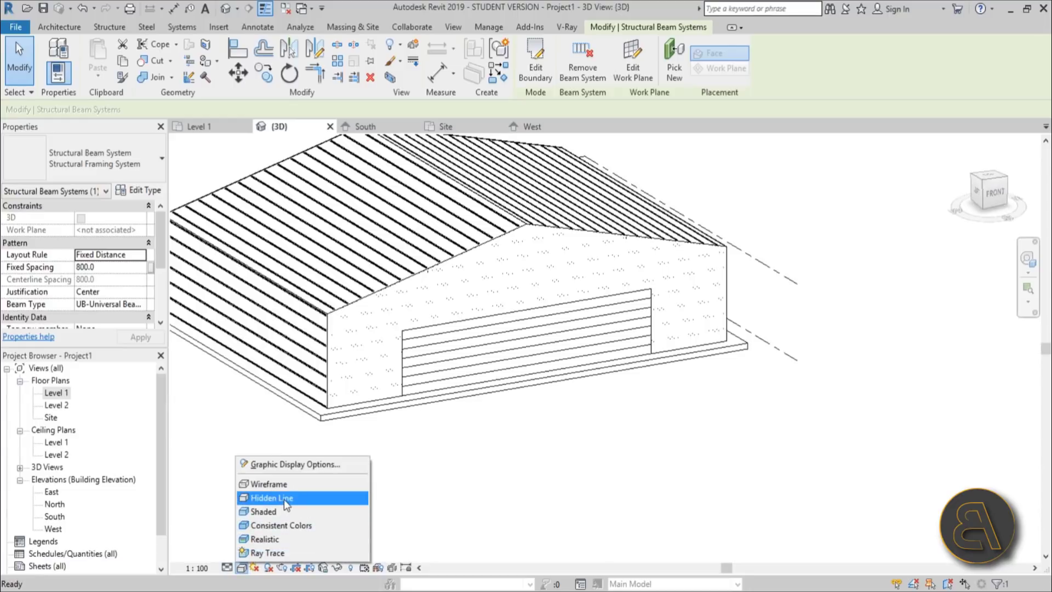
pyautogui.click(274, 538)
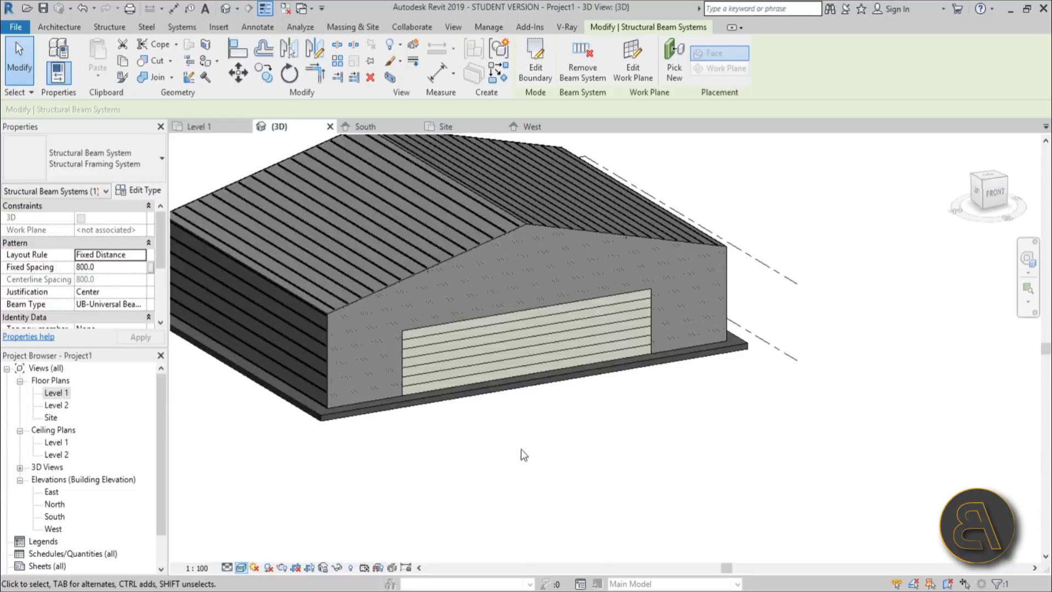
pyautogui.keyDown('shift'); pyautogui.moveTo(525, 455); pyautogui.dragTo(406, 522, button='middle'); pyautogui.keyUp('shift')
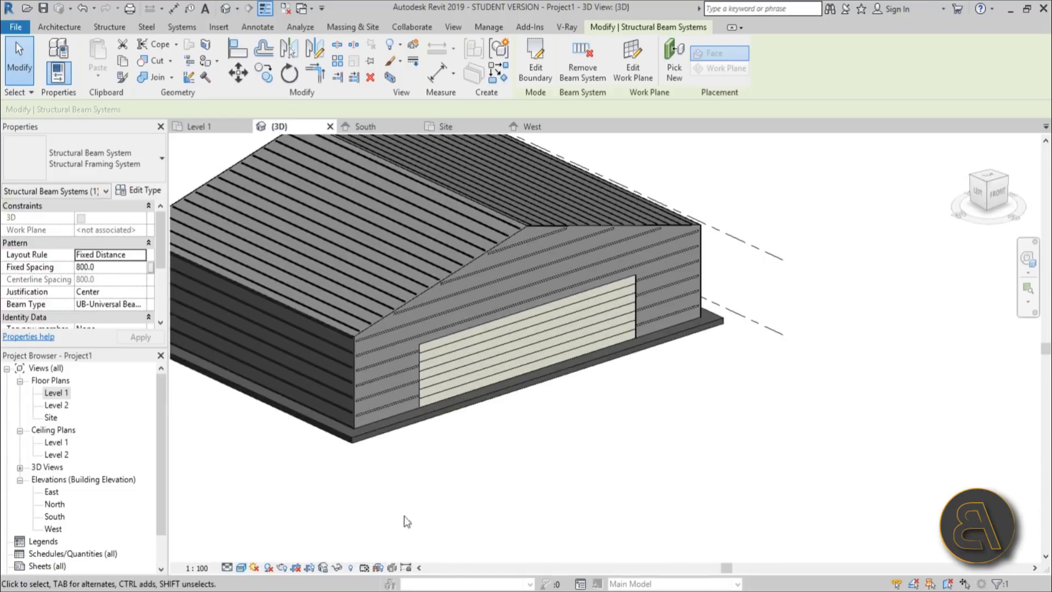
# Set the 3D view's model transparency to 60 in the graphic display options and inspect the plane and framing inside the hangar.
pyautogui.click(241, 568)
pyautogui.click(249, 463)
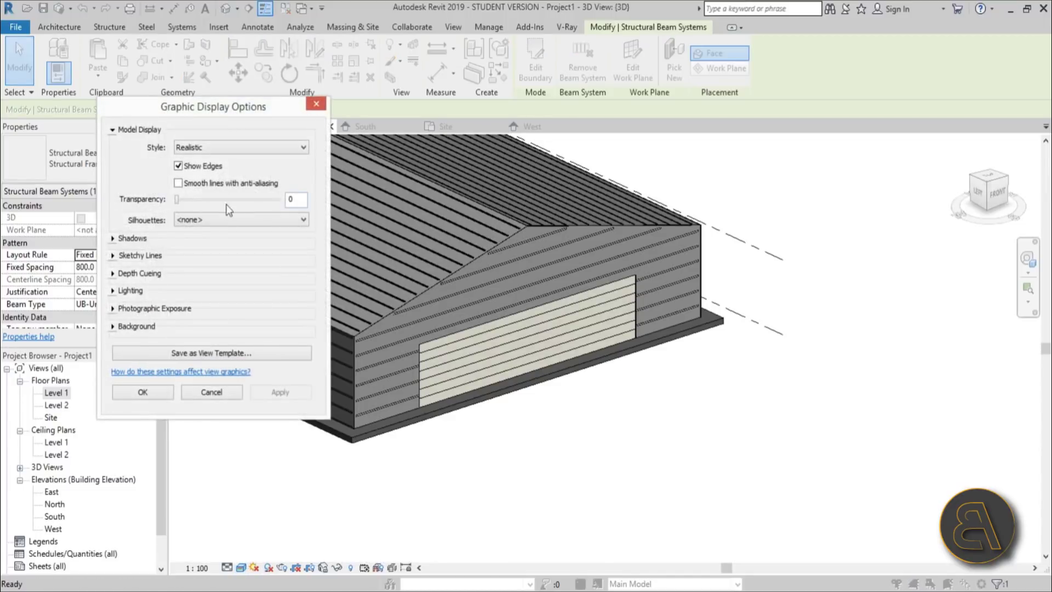
pyautogui.click(238, 199)
pyautogui.click(268, 393)
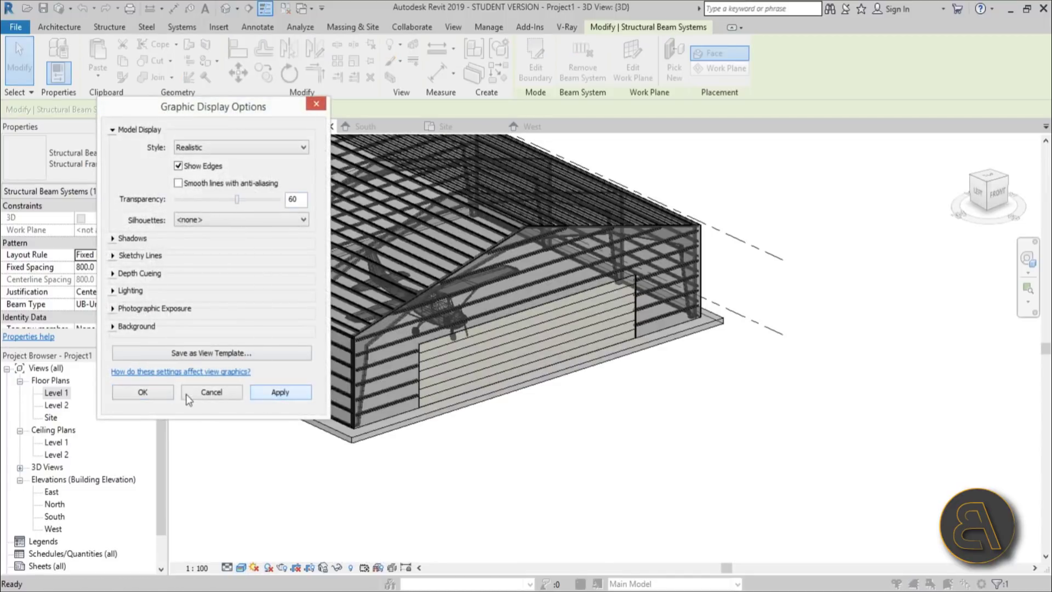
pyautogui.click(142, 393)
pyautogui.keyDown('shift'); pyautogui.moveTo(492, 456); pyautogui.dragTo(703, 470, button='middle'); pyautogui.keyUp('shift')
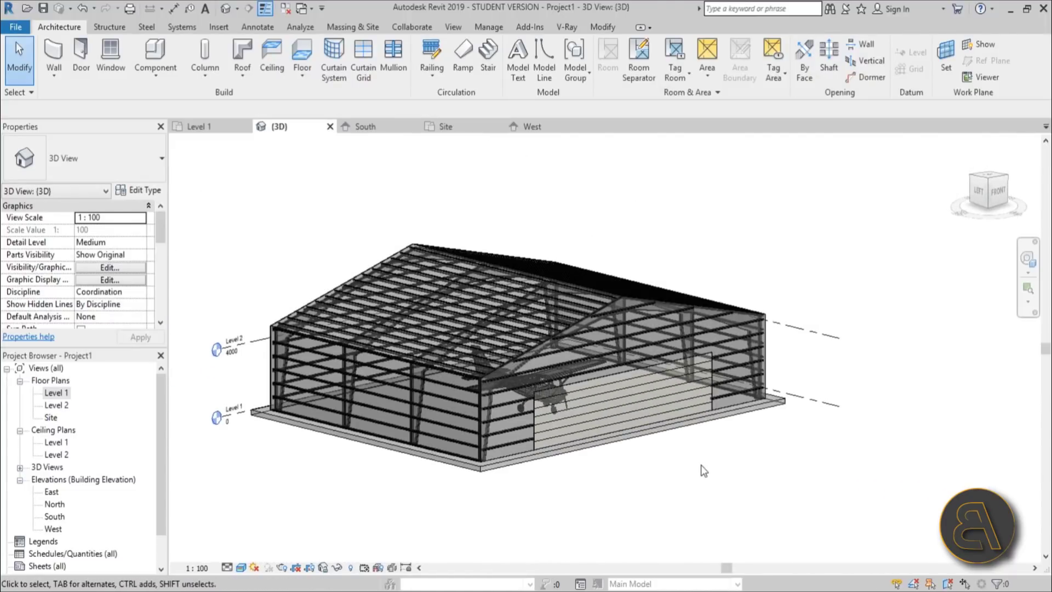